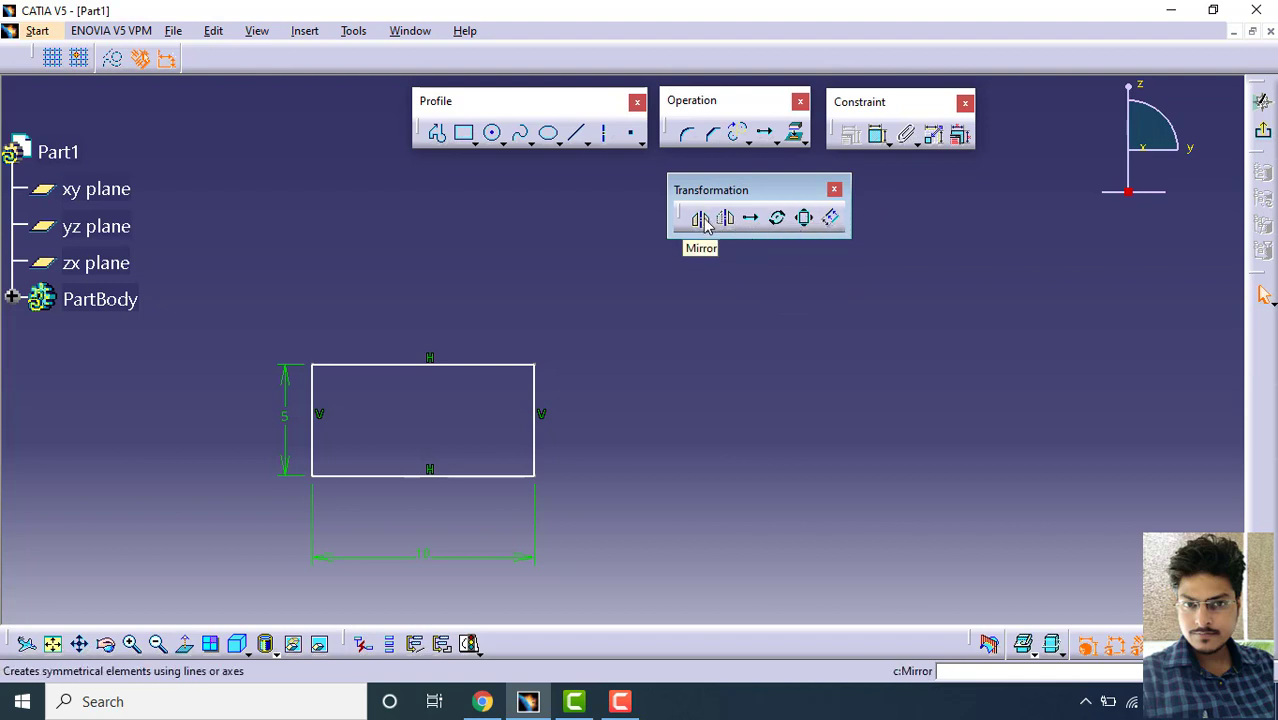
Step: Sketch a vertical axis about 19 mm long in the empty space to the right of the 10 x 5 rectangle
{"action": "mouse_move", "coordinate": [677, 363]}
{"action": "middle_mouse_down"}
{"action": "mouse_move", "coordinate": [690, 416]}
{"action": "mouse_move", "coordinate": [646, 408]}
{"action": "middle_mouse_up"}
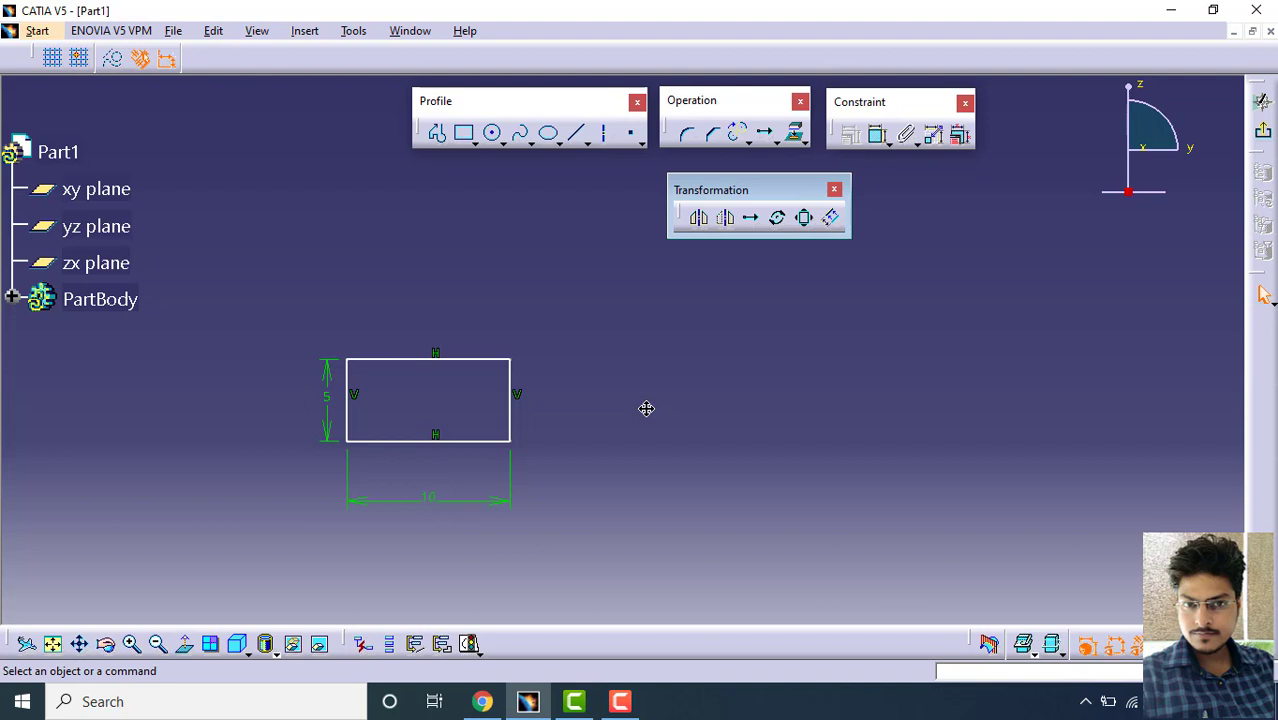
{"action": "left_click", "coordinate": [607, 140]}
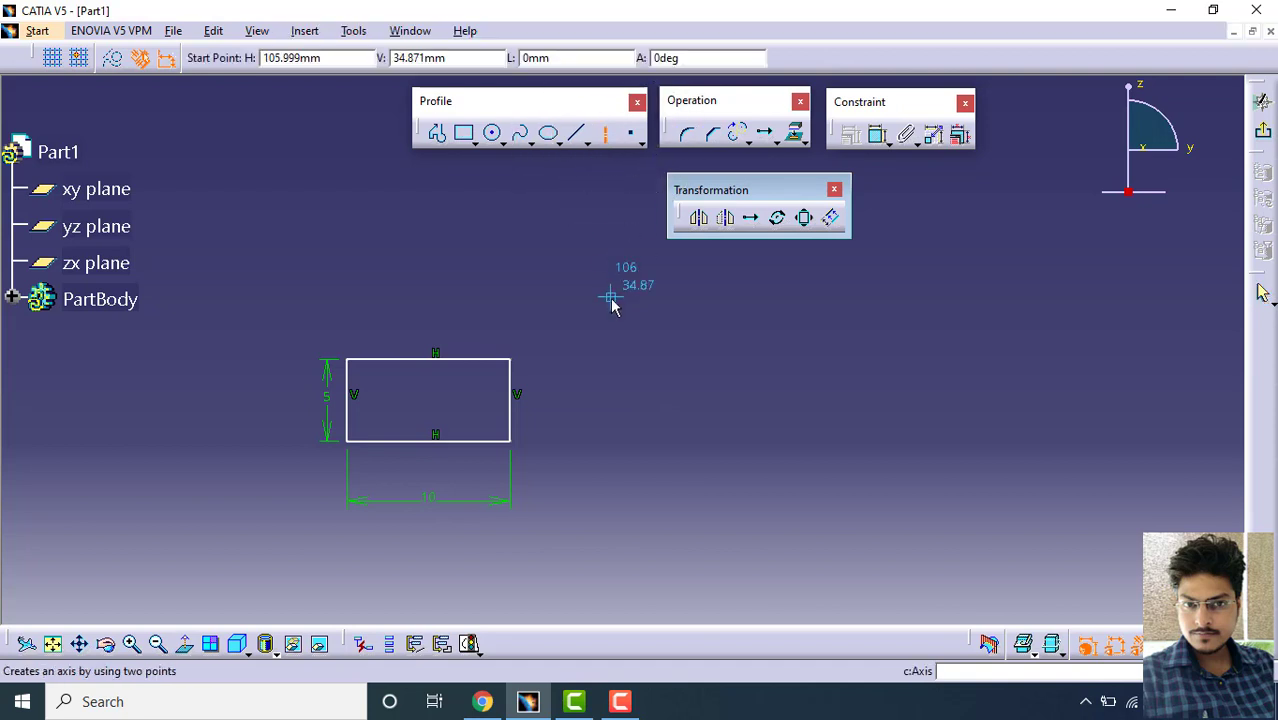
{"action": "left_click", "coordinate": [630, 265]}
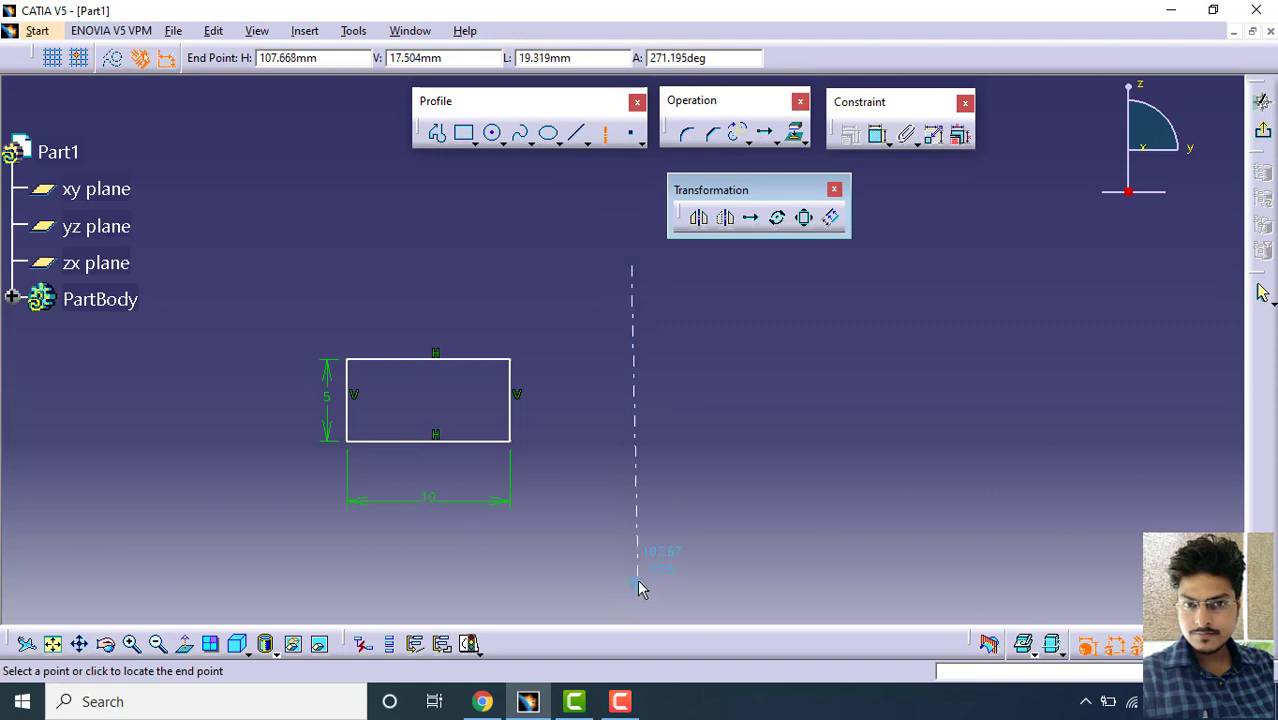
{"action": "left_click", "coordinate": [629, 577]}
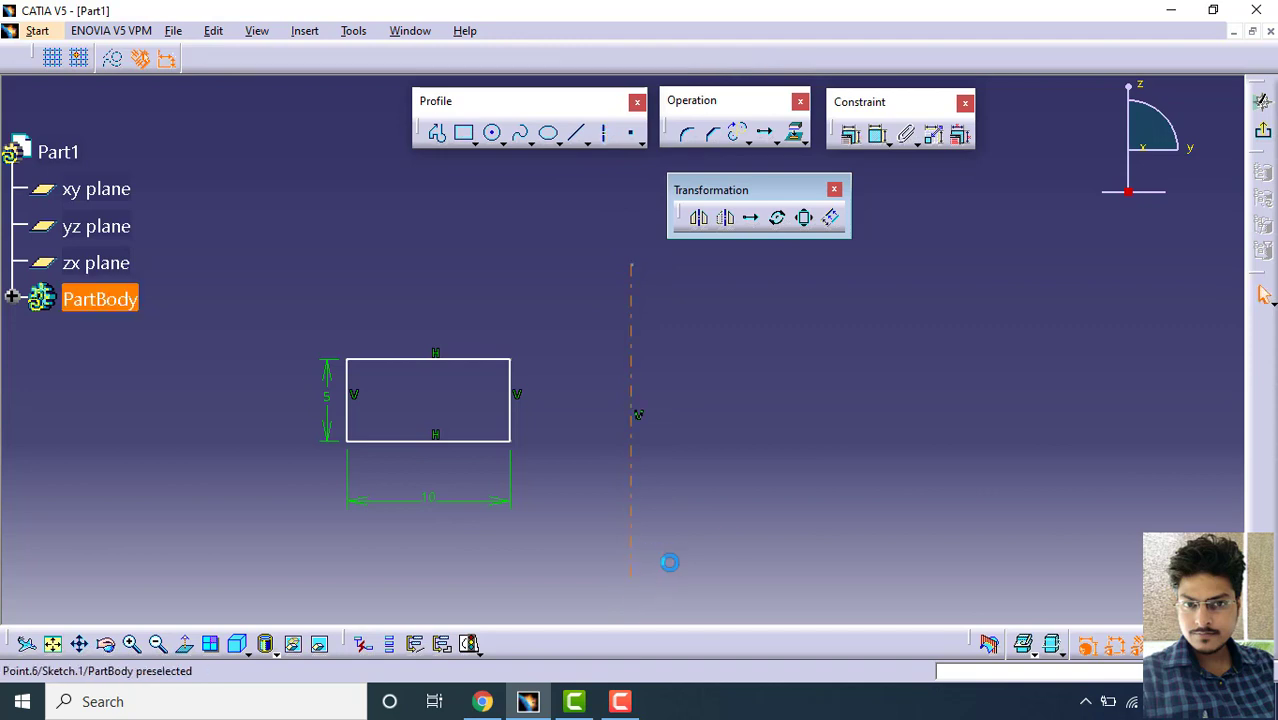
{"action": "left_click", "coordinate": [648, 450]}
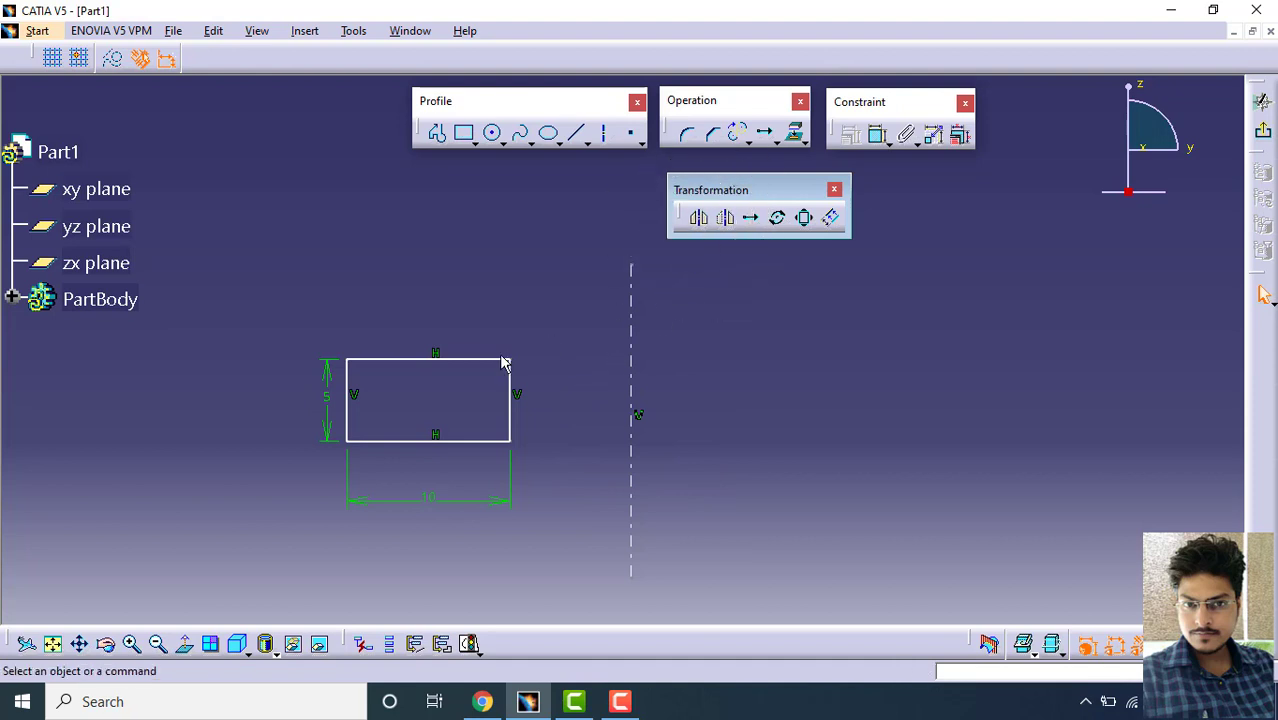
Step: Sketch a small circle centred on the rectangle's upper-left corner
{"action": "left_click", "coordinate": [491, 133]}
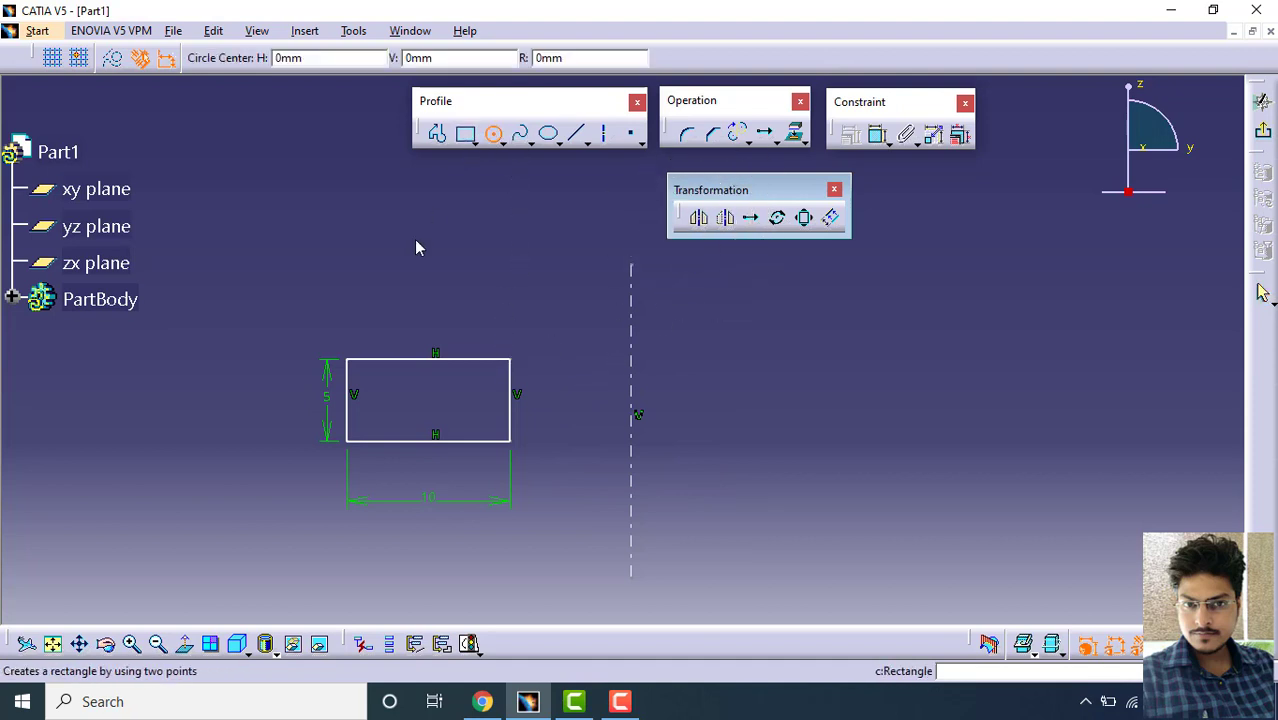
{"action": "left_click", "coordinate": [346, 359]}
{"action": "left_click", "coordinate": [364, 347]}
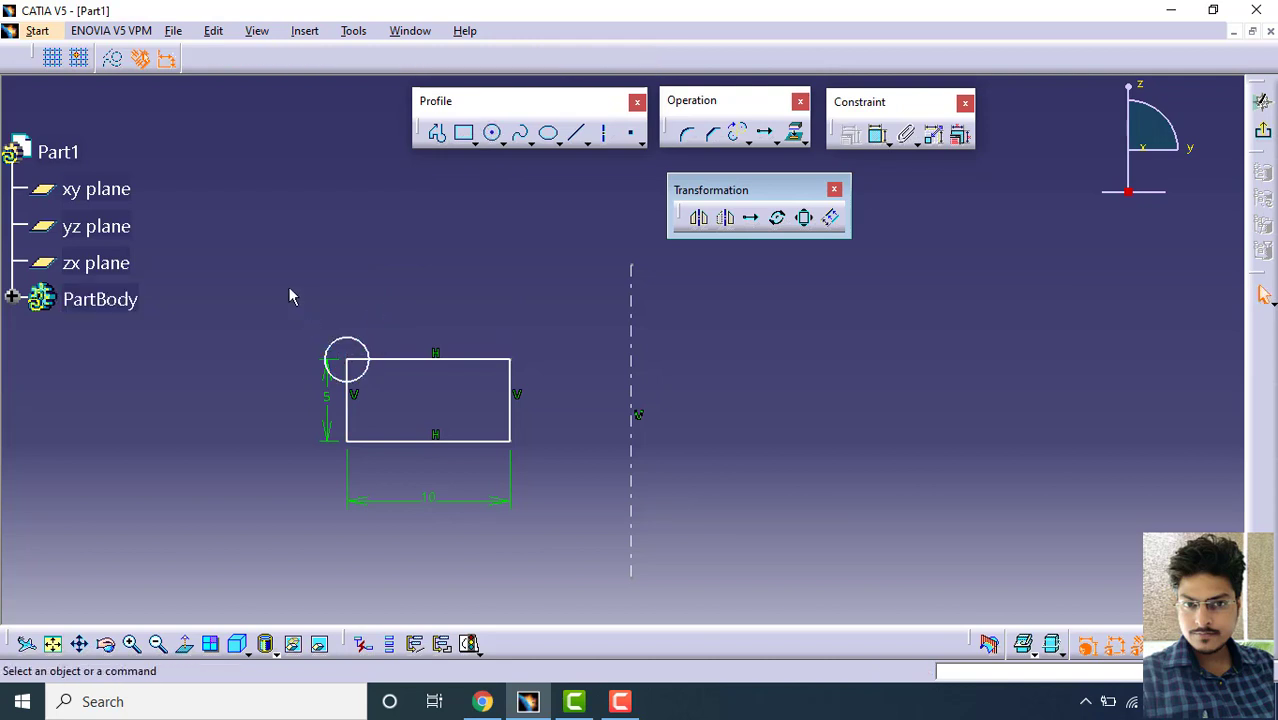
Step: Mirror the rectangle and circle about the vertical axis, starting Mirror before choosing the elements, and undo the mirrored copy
{"action": "mouse_move", "coordinate": [290, 297]}
{"action": "left_mouse_down"}
{"action": "mouse_move", "coordinate": [359, 400]}
{"action": "mouse_move", "coordinate": [571, 542]}
{"action": "left_mouse_up"}
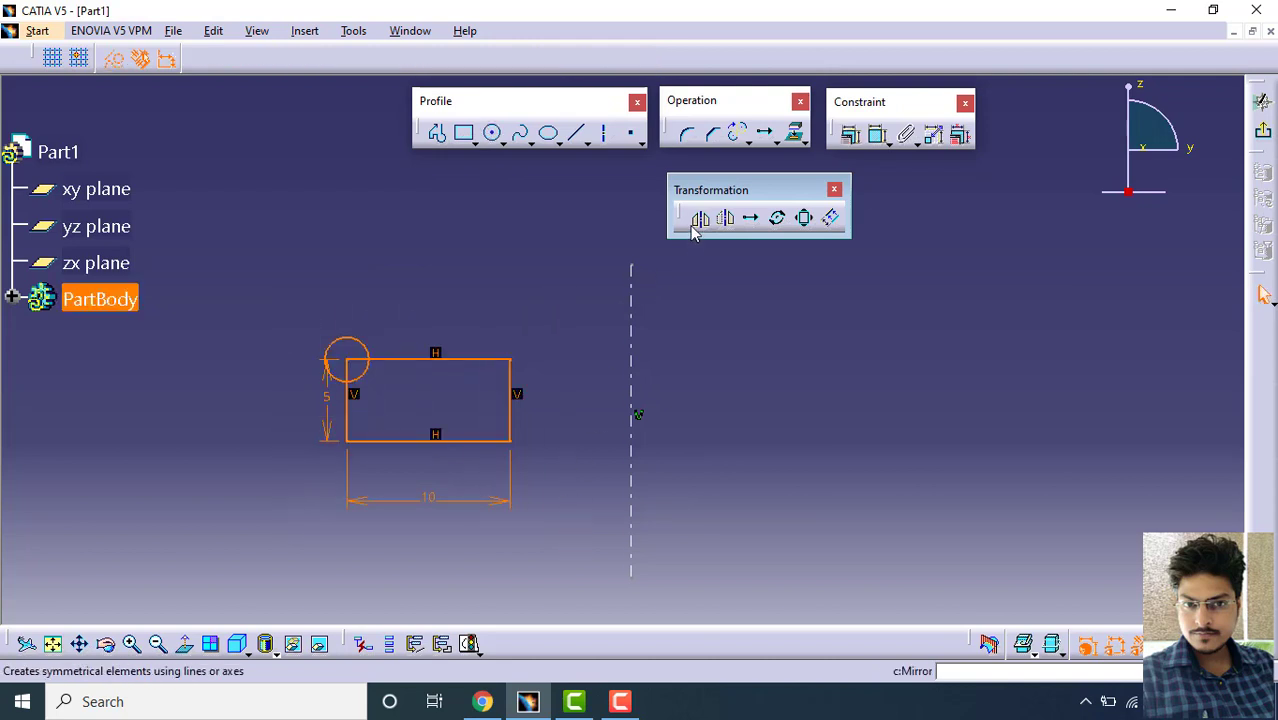
{"action": "left_click", "coordinate": [599, 268]}
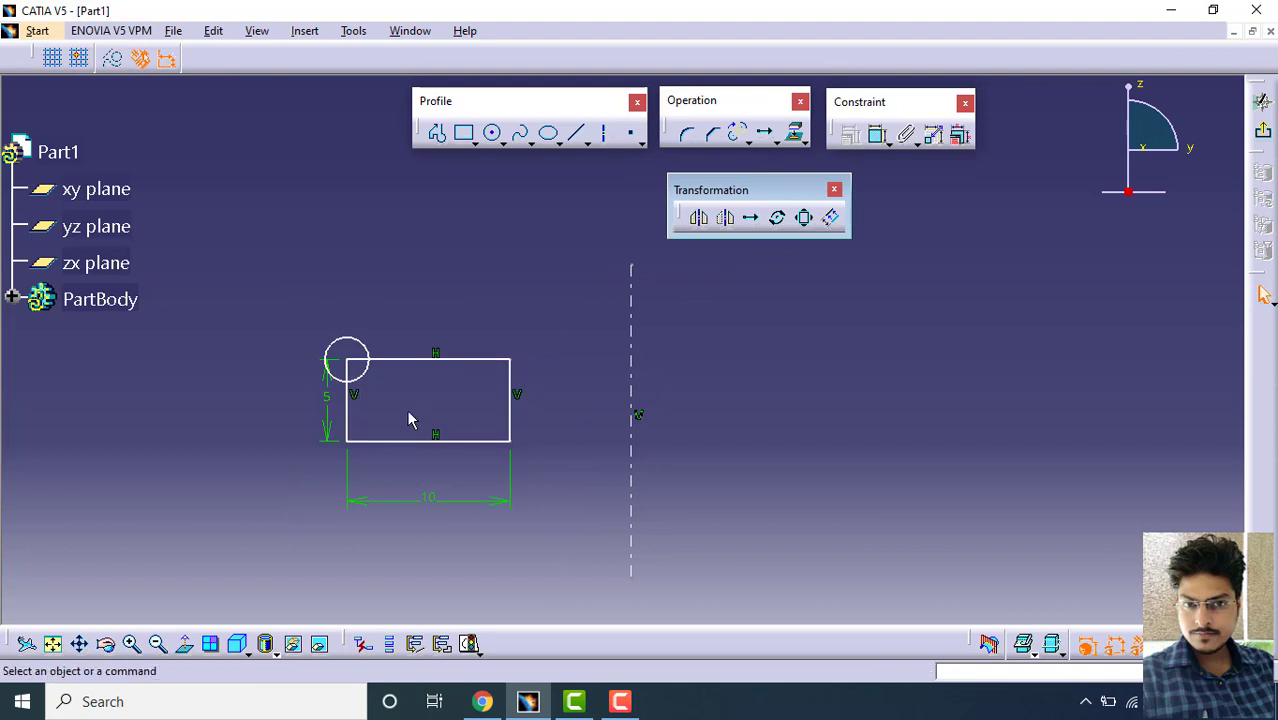
{"action": "left_click", "coordinate": [700, 219]}
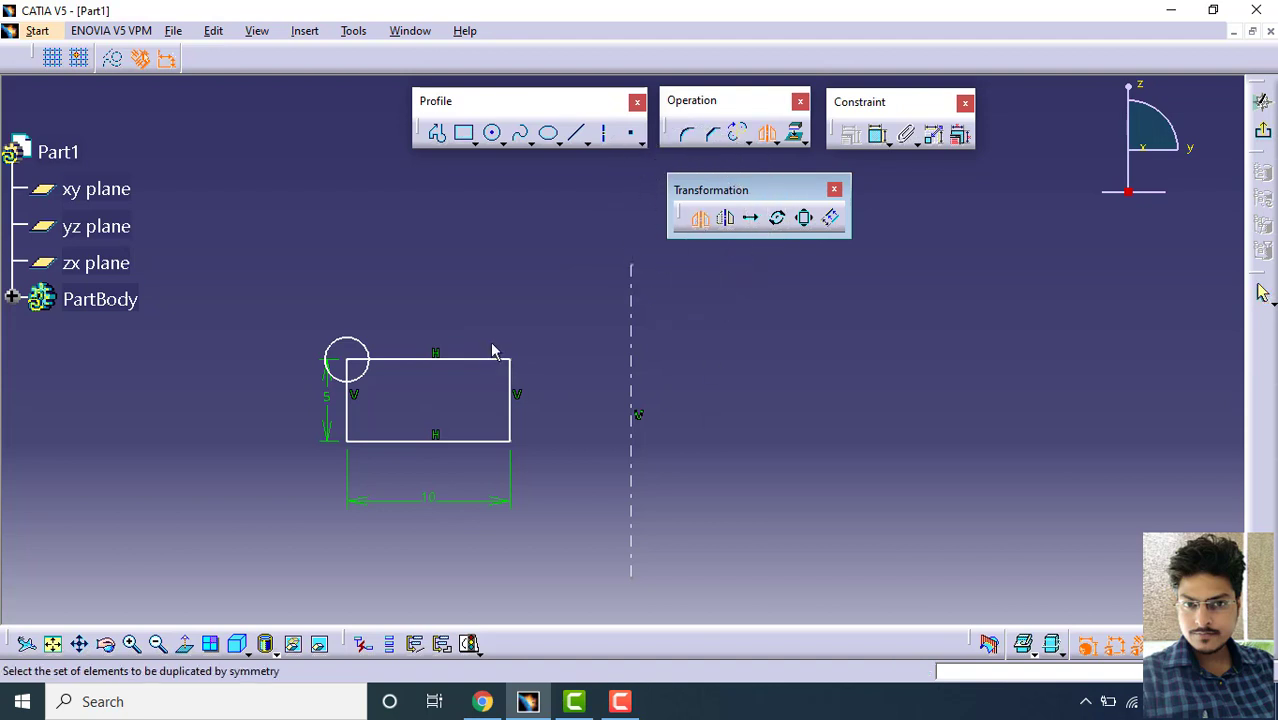
{"action": "left_click_drag", "start_coordinate": [537, 272], "coordinate": [236, 547]}
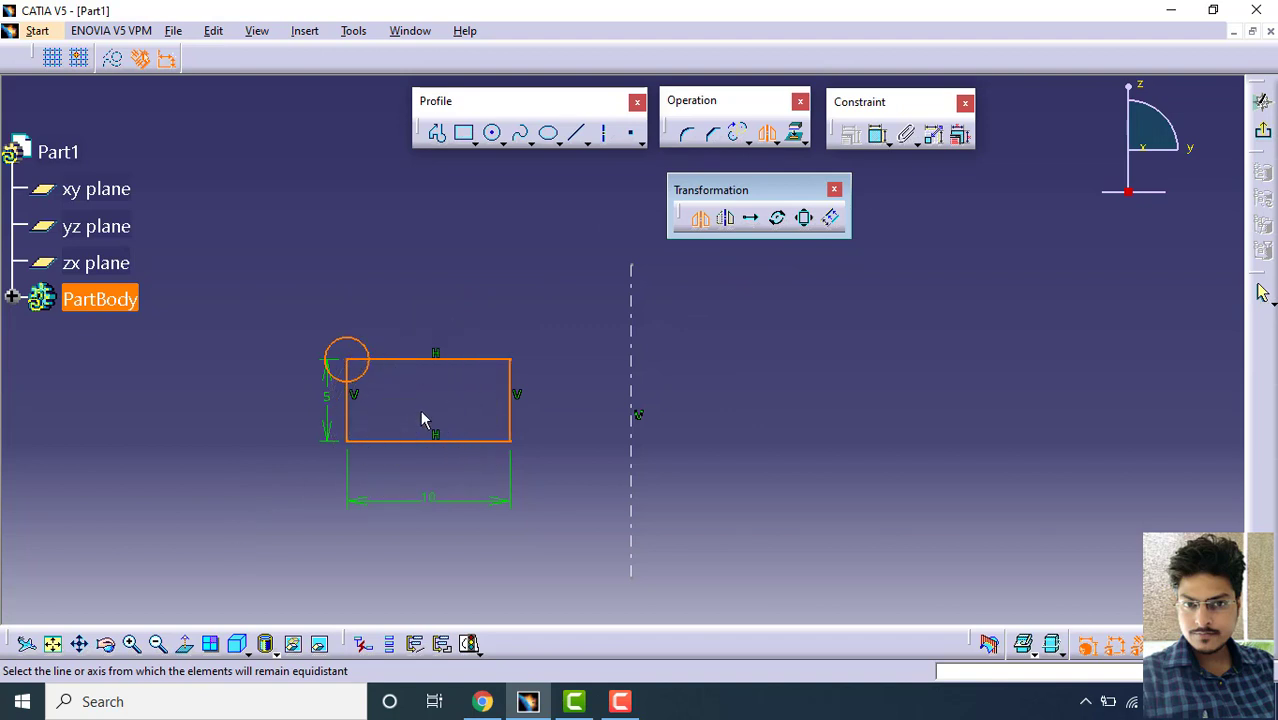
{"action": "left_click", "coordinate": [633, 358]}
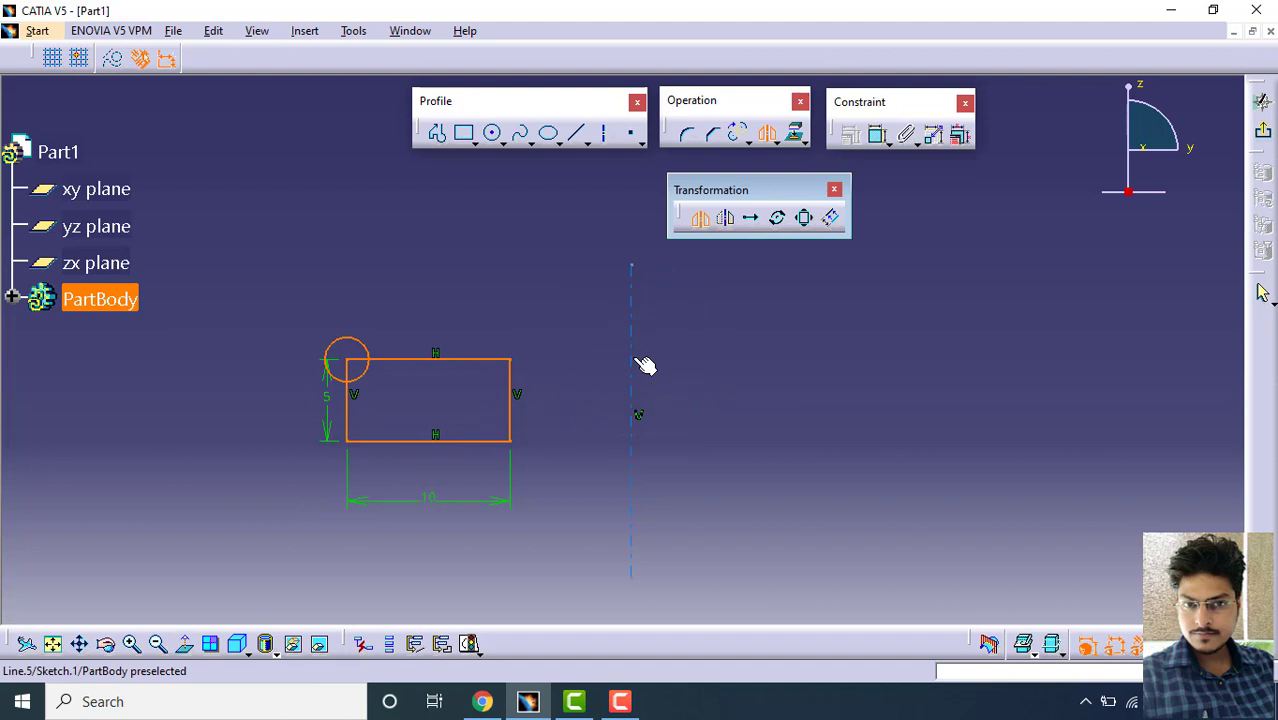
{"action": "left_click", "coordinate": [633, 357]}
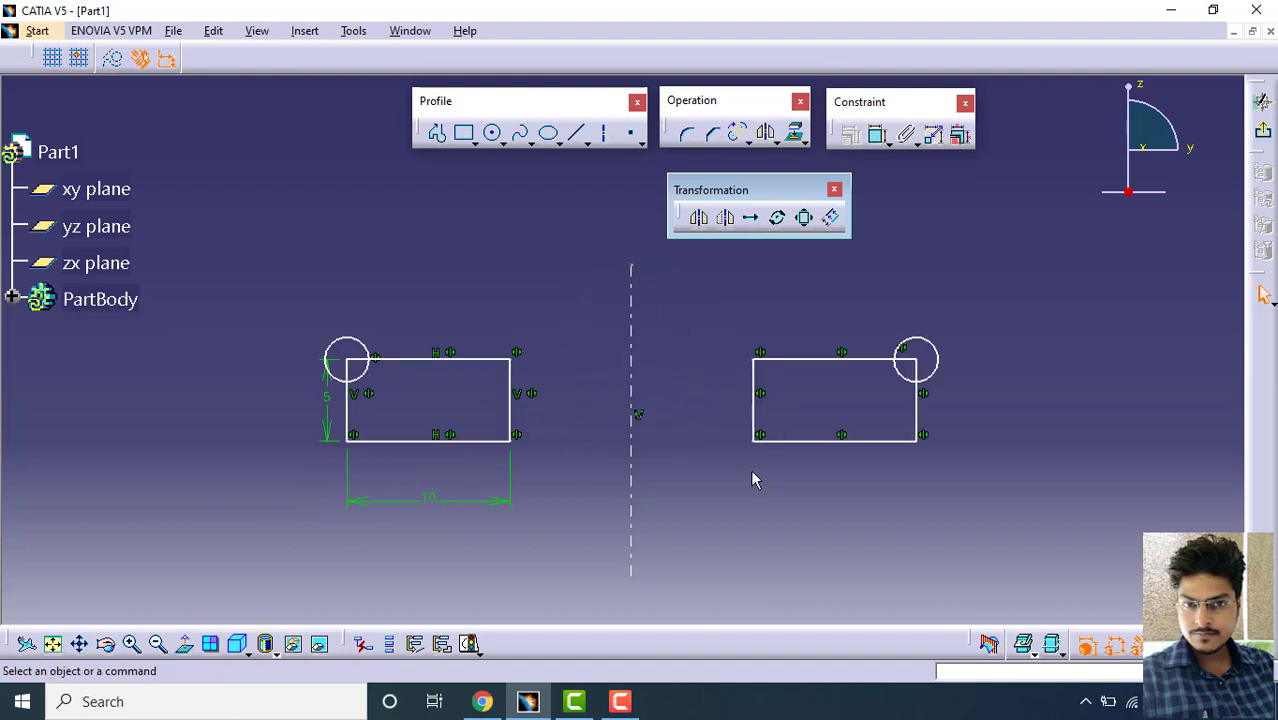
{"action": "key", "text": "ctrl+z"}
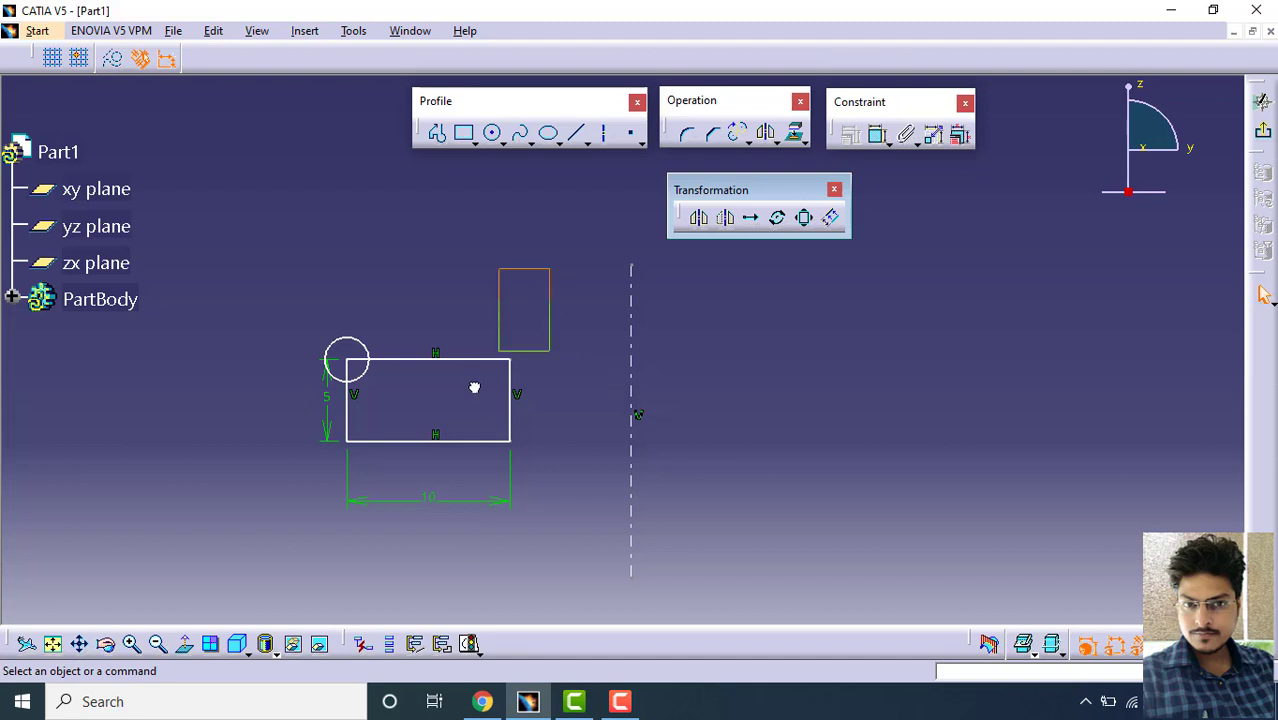
Step: Mirror the preselected rectangle and circle about the vertical axis, and delete the mirrored copy
{"action": "left_click_drag", "start_coordinate": [550, 268], "coordinate": [238, 576]}
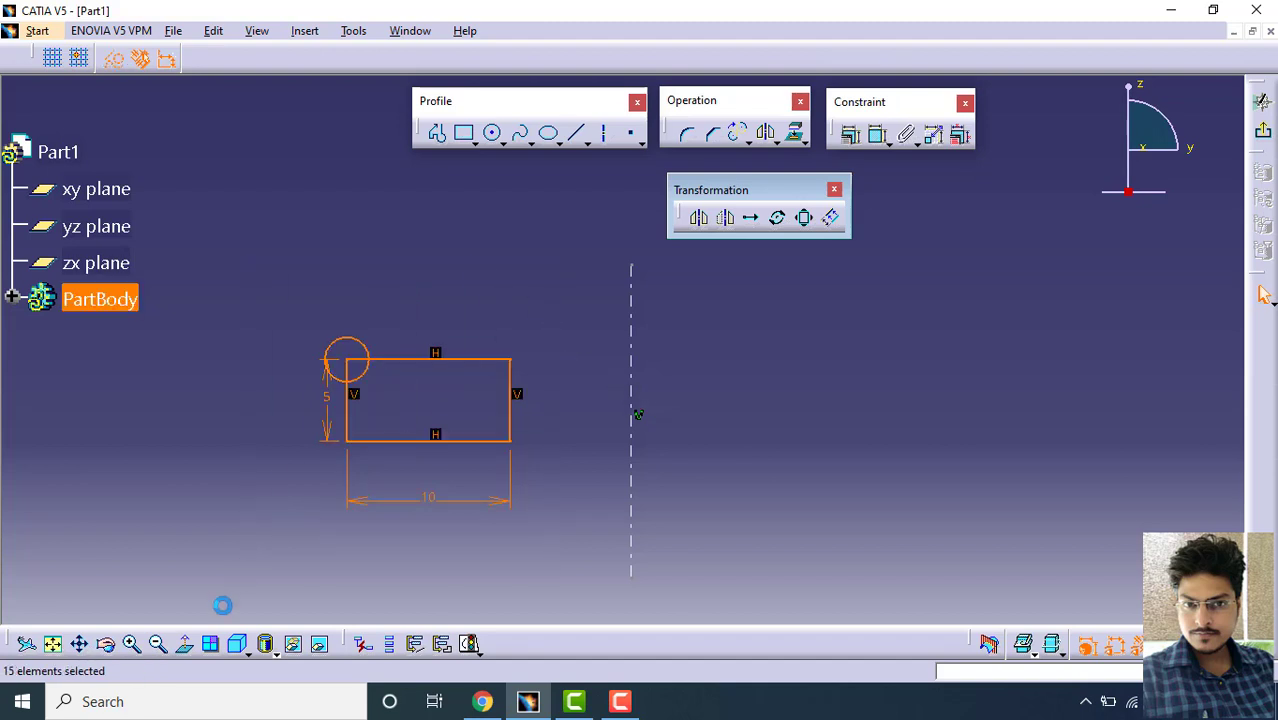
{"action": "left_click", "coordinate": [697, 221]}
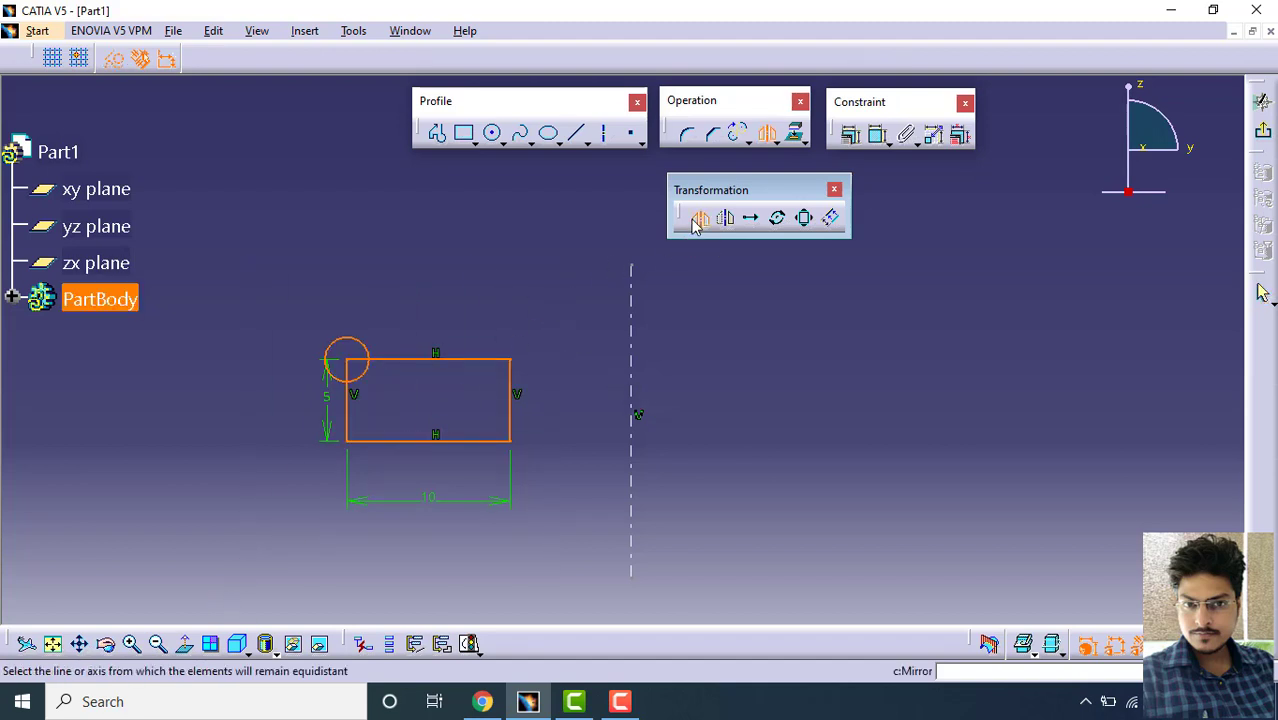
{"action": "left_click", "coordinate": [640, 337]}
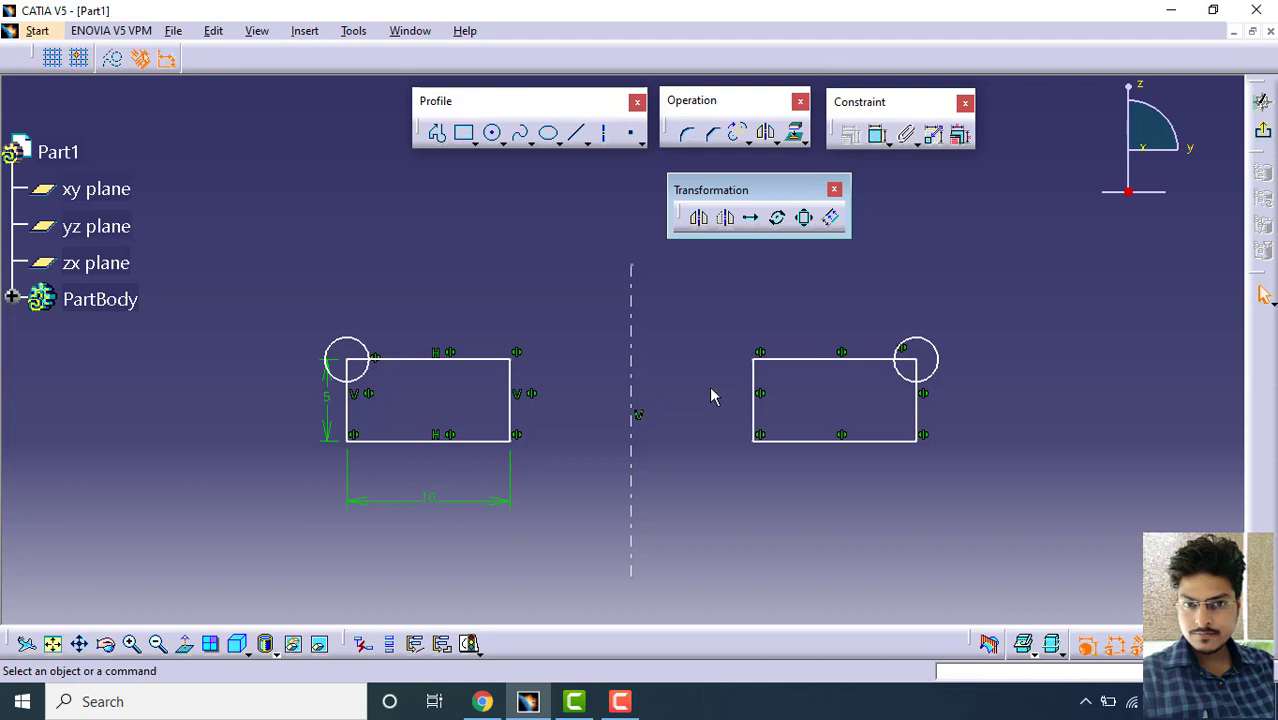
{"action": "left_click_drag", "start_coordinate": [712, 326], "coordinate": [960, 498]}
{"action": "key", "text": "Delete"}
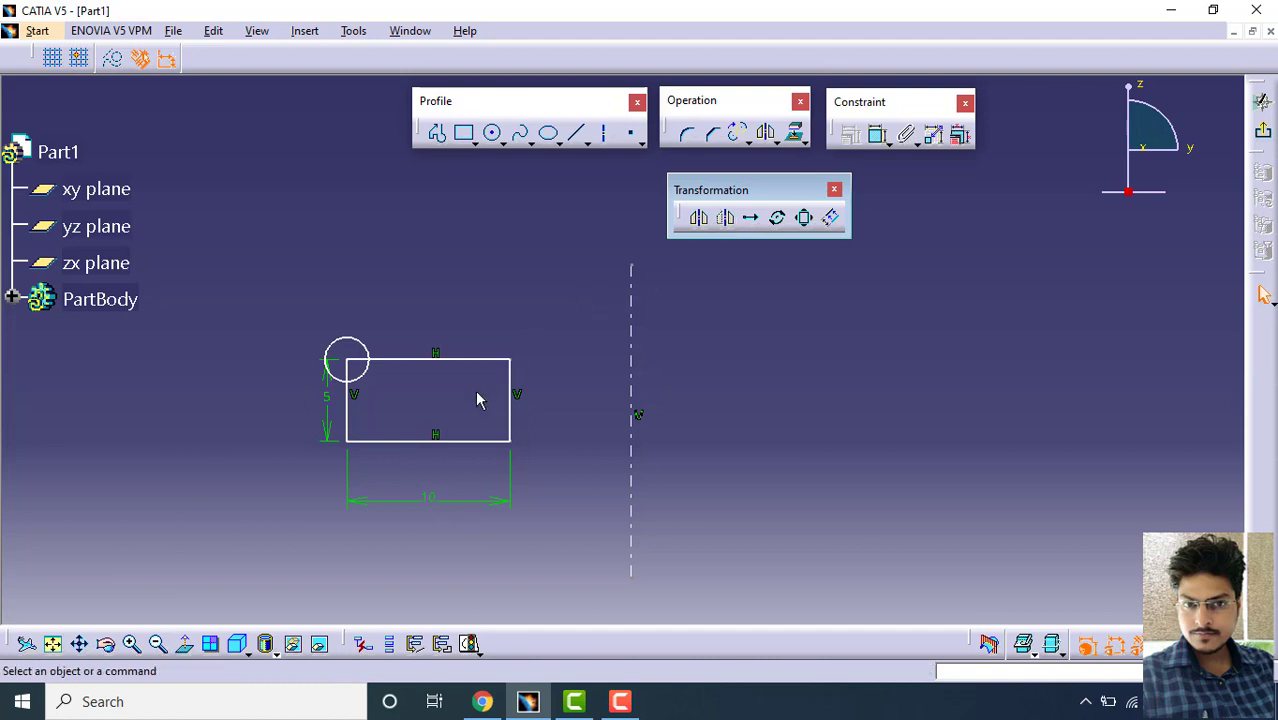
Step: Move the rectangle and circle to the other side of the vertical axis with Symmetry, without duplicating them
{"action": "key", "text": "ctrl"}
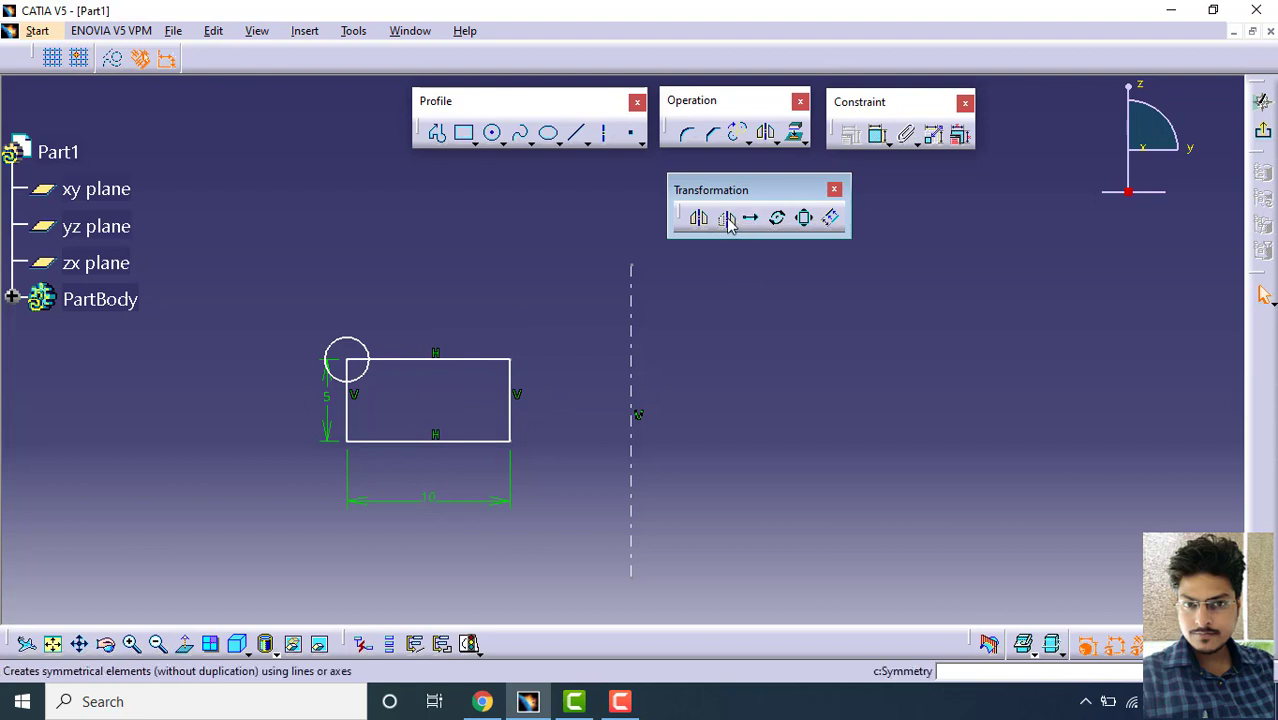
{"action": "left_click_drag", "start_coordinate": [570, 292], "coordinate": [280, 576]}
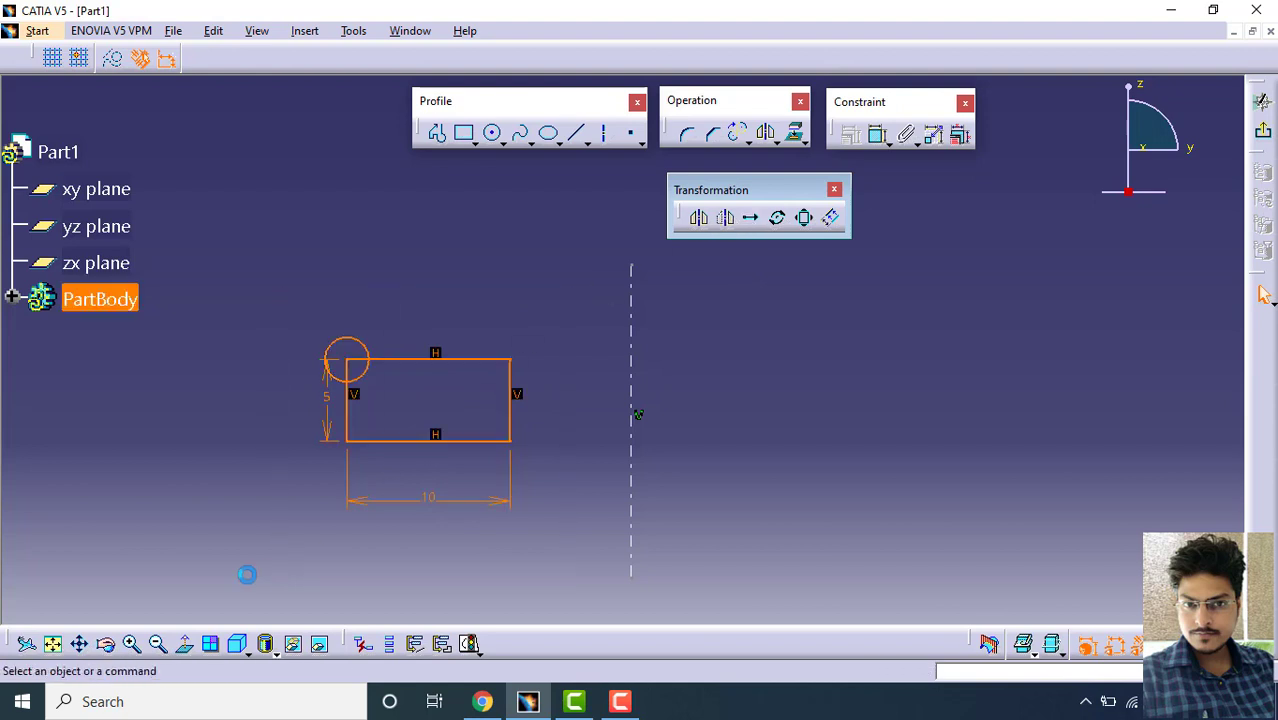
{"action": "key", "text": "ctrl"}
{"action": "left_click", "coordinate": [728, 220]}
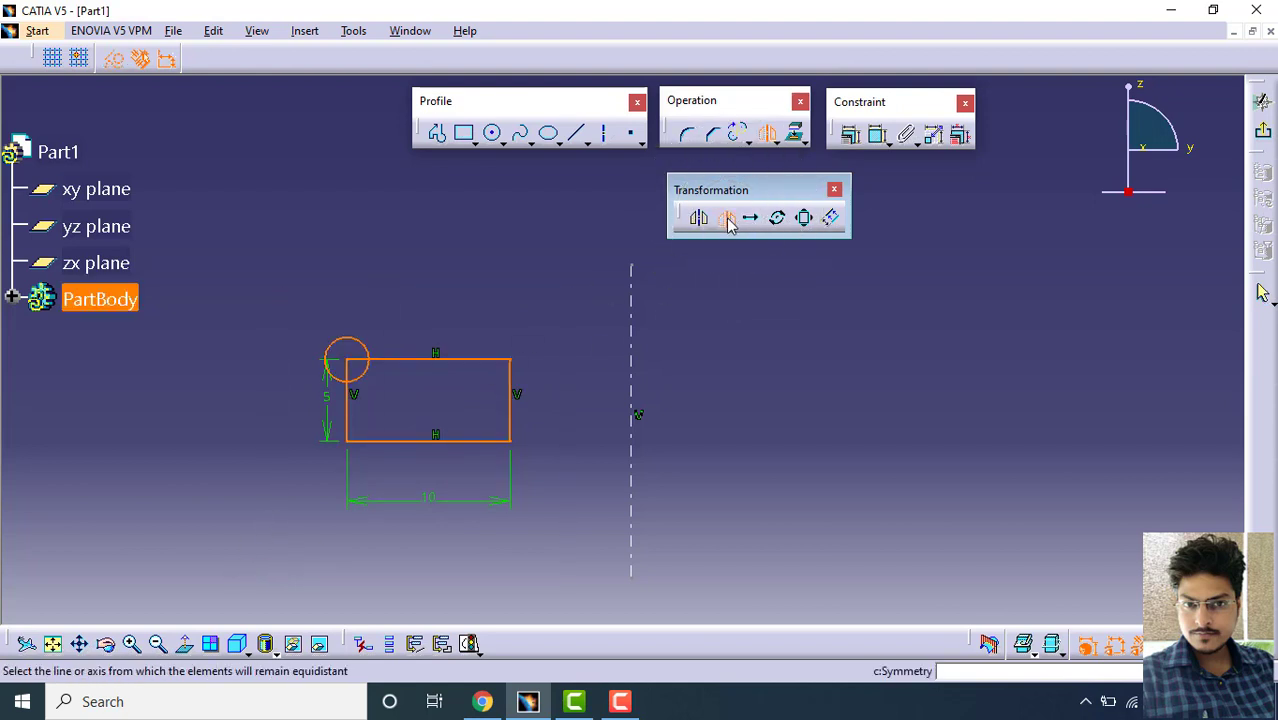
{"action": "key", "text": "ctrl"}
{"action": "left_click", "coordinate": [641, 358]}
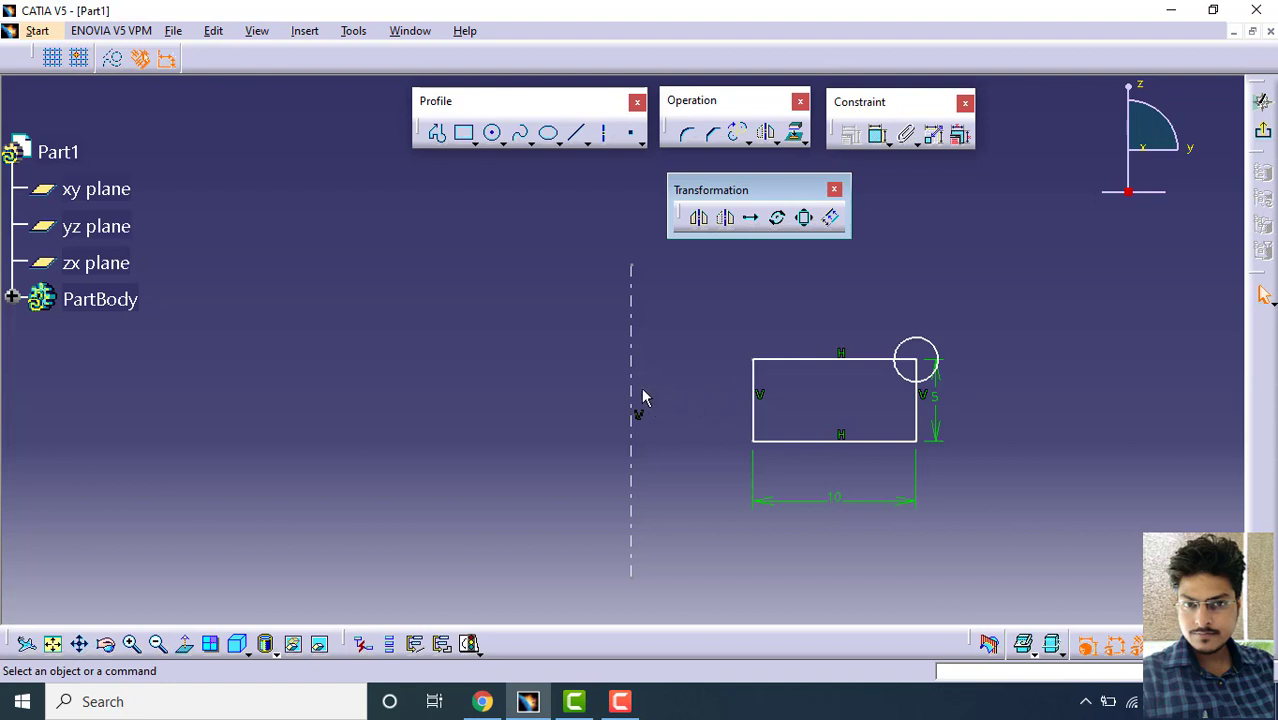
{"action": "left_click", "coordinate": [587, 400]}
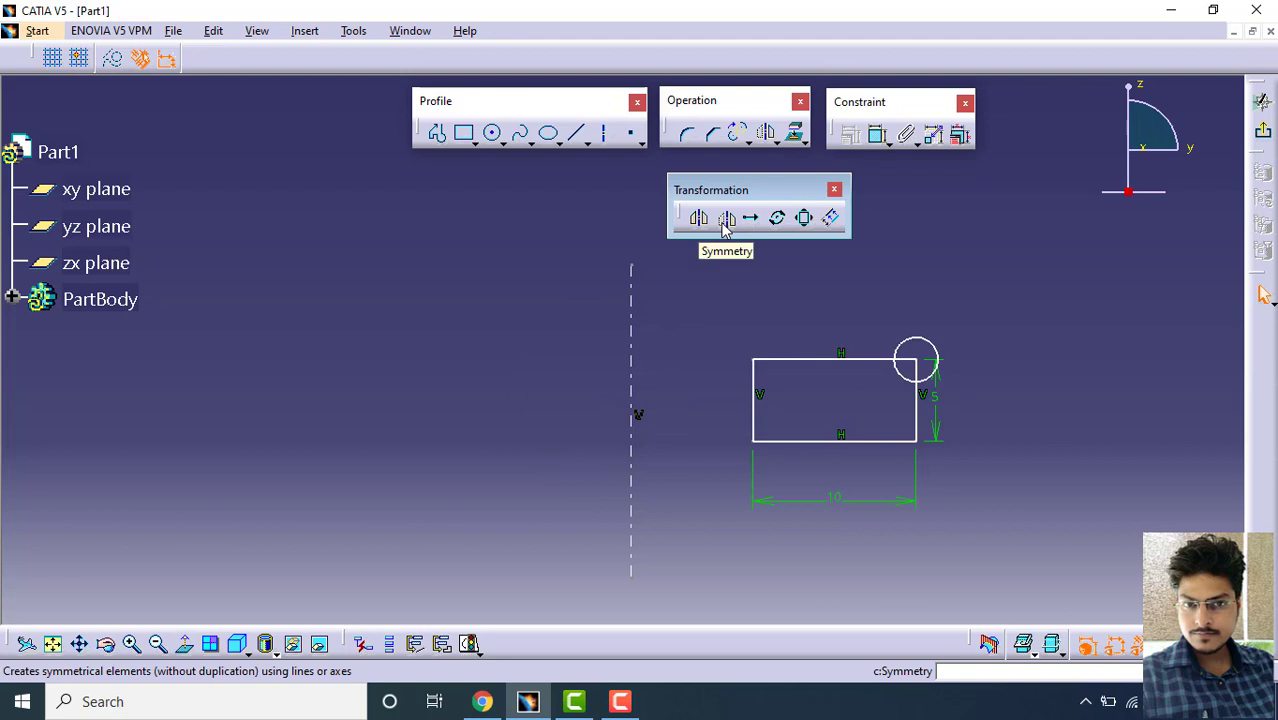
Step: Draw a new rectangle 10 mm wide and 5 mm high in the empty area to the right of the existing sketch
{"action": "middle_click_drag", "start_coordinate": [747, 425], "coordinate": [565, 418]}
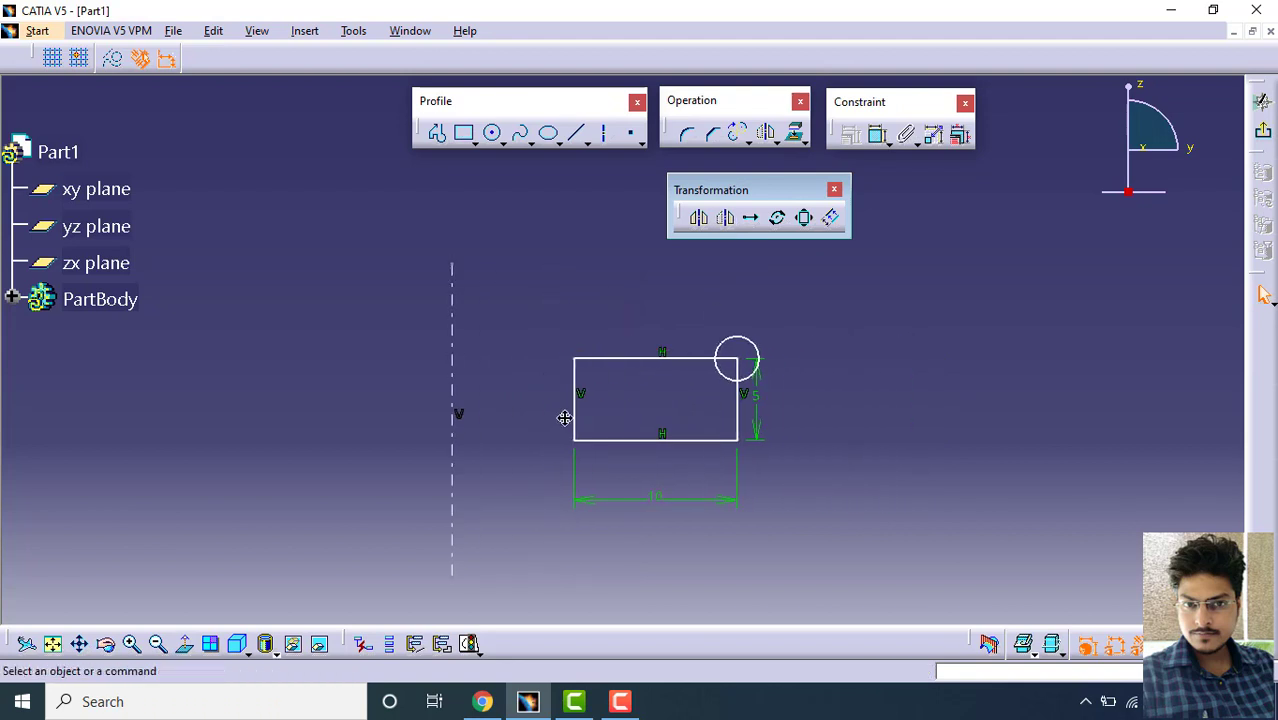
{"action": "middle_click_drag", "start_coordinate": [712, 358], "coordinate": [169, 478]}
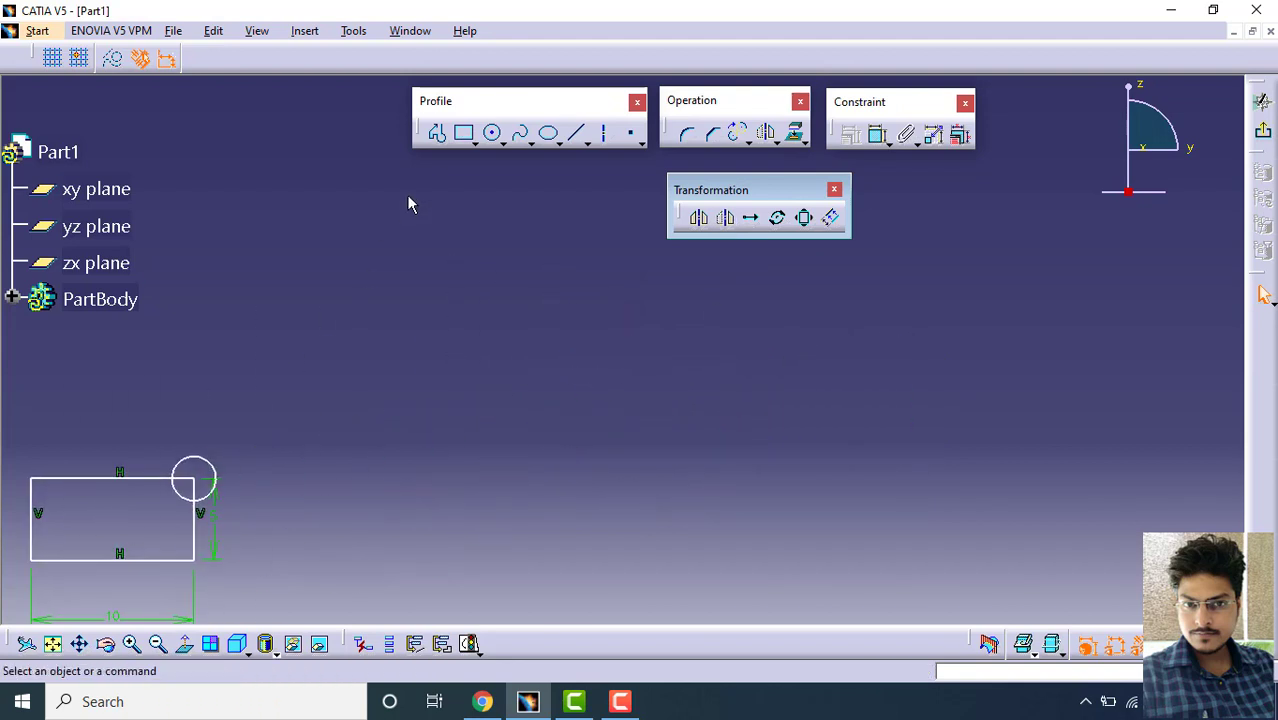
{"action": "left_click", "coordinate": [463, 133]}
{"action": "left_click", "coordinate": [486, 450]}
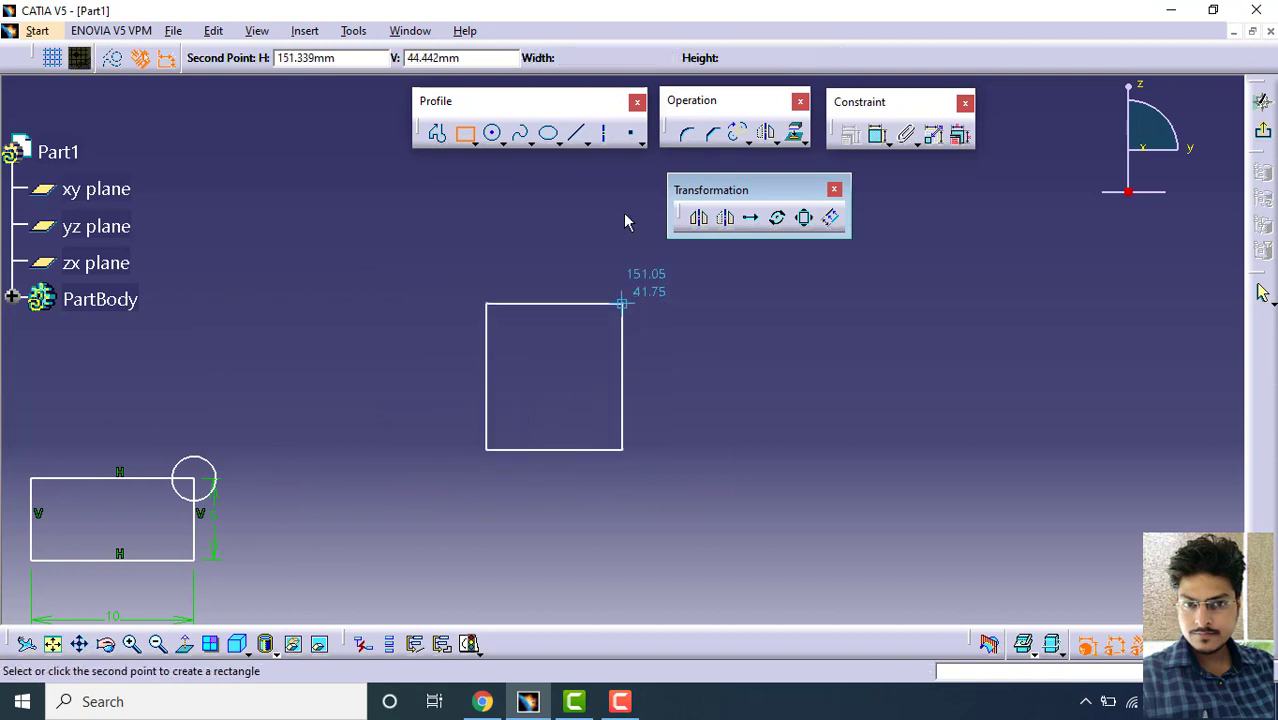
{"action": "type", "text": "10"}
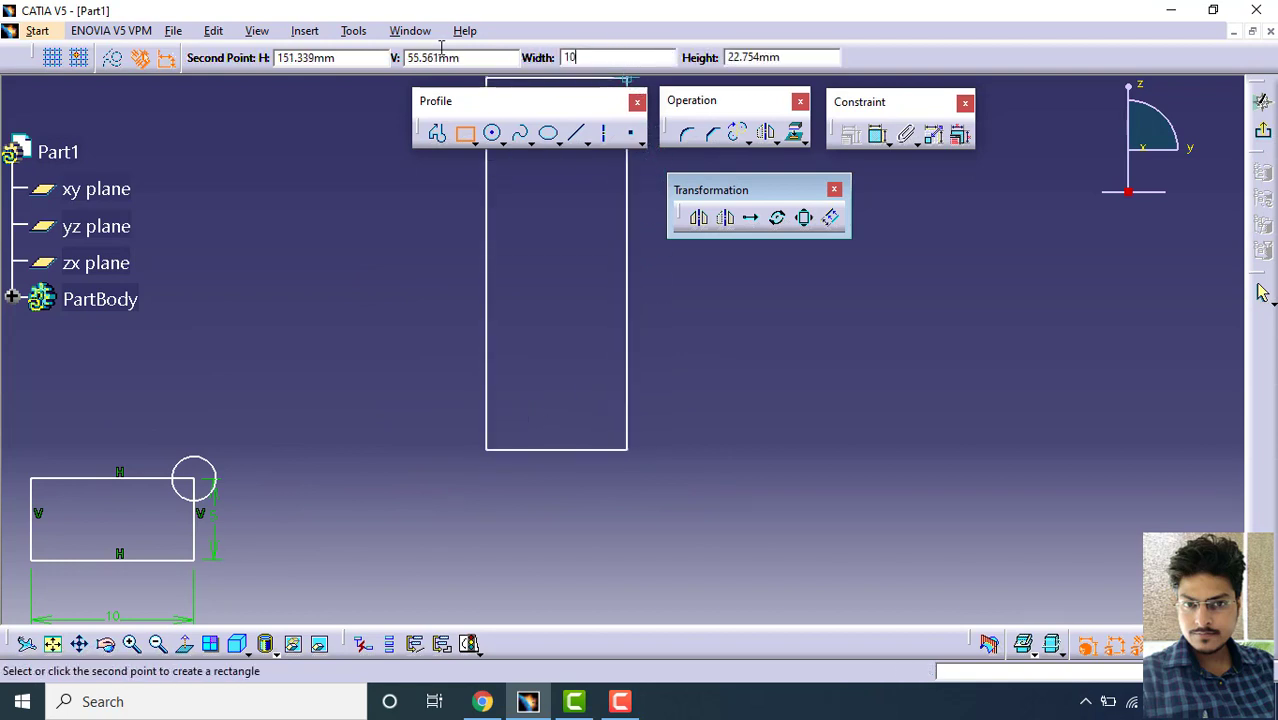
{"action": "key", "text": "Return"}
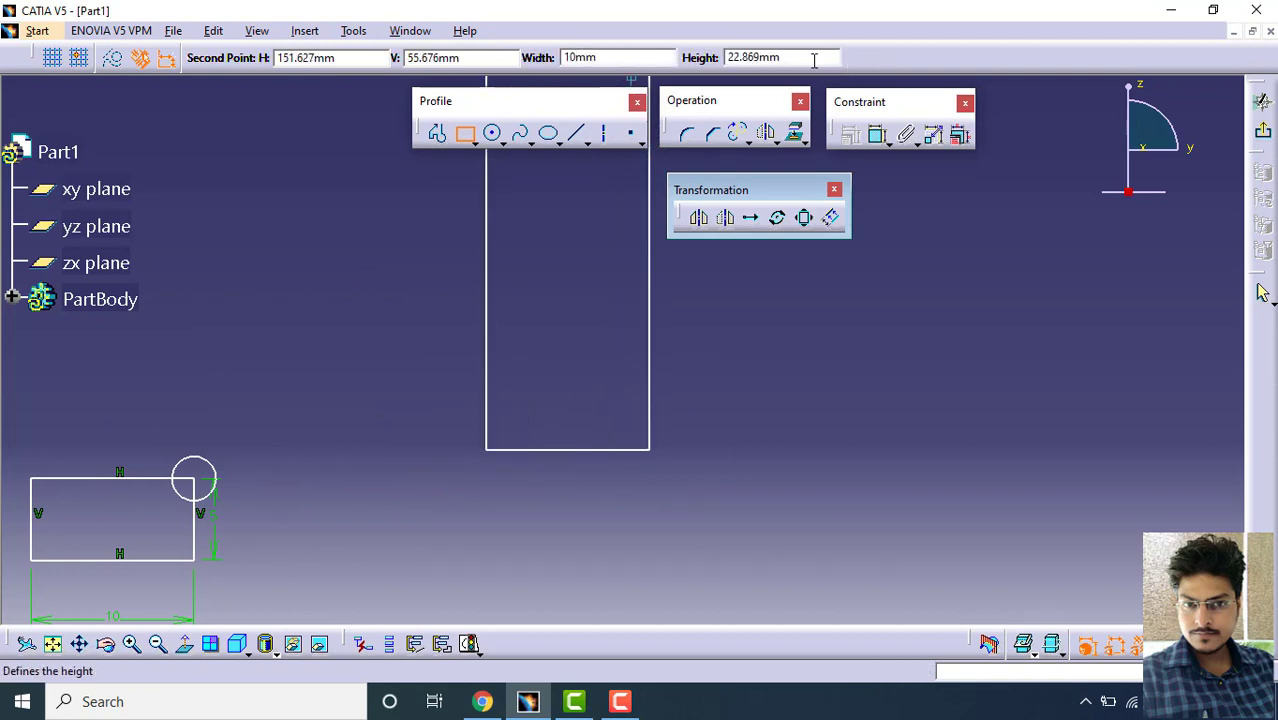
{"action": "left_click_drag", "start_coordinate": [813, 60], "coordinate": [700, 62]}
{"action": "type", "text": "5"}
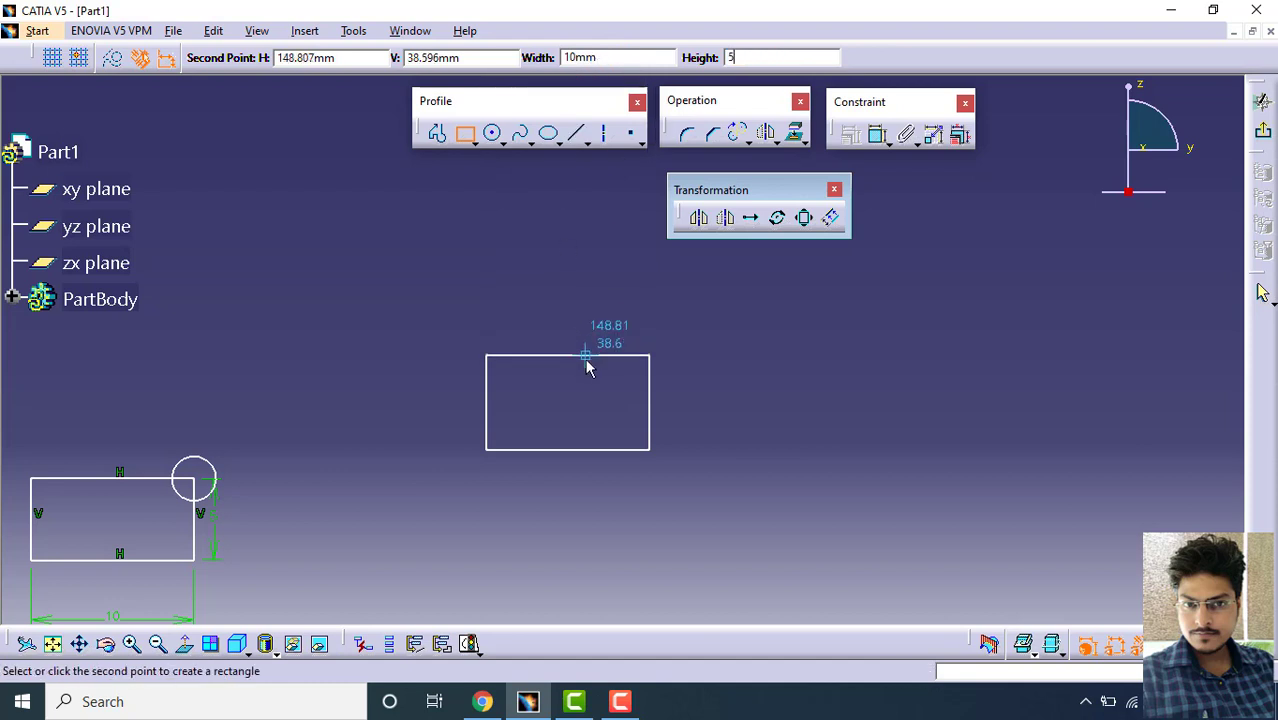
{"action": "key", "text": "Return"}
Step: Translate the new 10 mm by 5 mm rectangle from its lower-left corner, placing one duplicate 15 mm horizontally to its right
{"action": "middle_click_drag", "start_coordinate": [645, 431], "coordinate": [507, 477]}
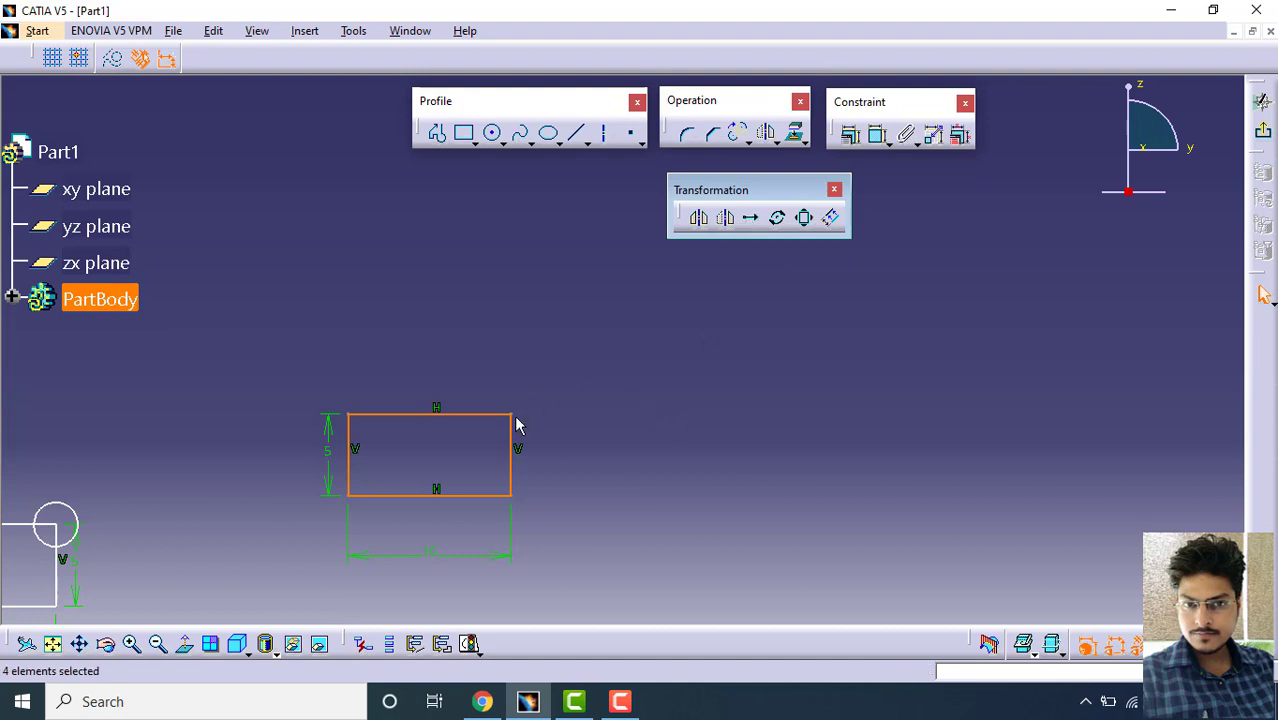
{"action": "key", "text": "ctrl"}
{"action": "key", "text": "ctrl"}
{"action": "key", "text": "ctrl"}
{"action": "key", "text": "ctrl"}
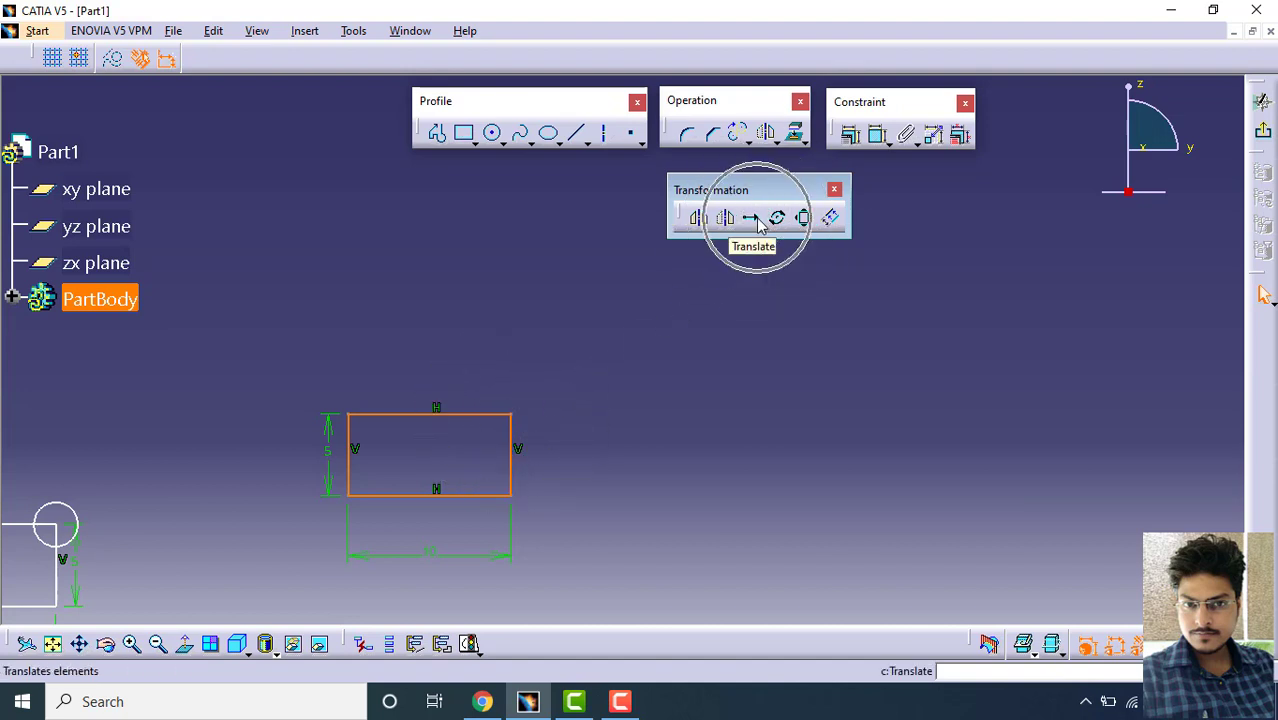
{"action": "left_click", "coordinate": [757, 220]}
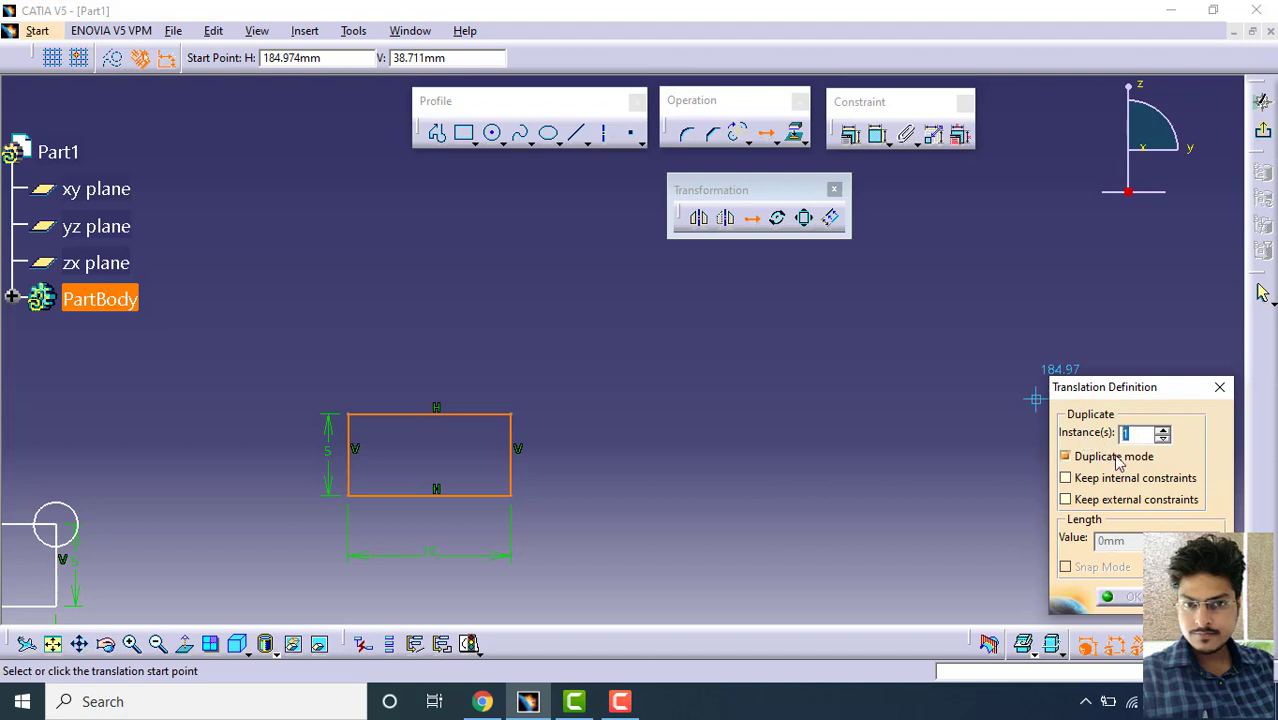
{"action": "middle_click_drag", "start_coordinate": [483, 470], "coordinate": [481, 425]}
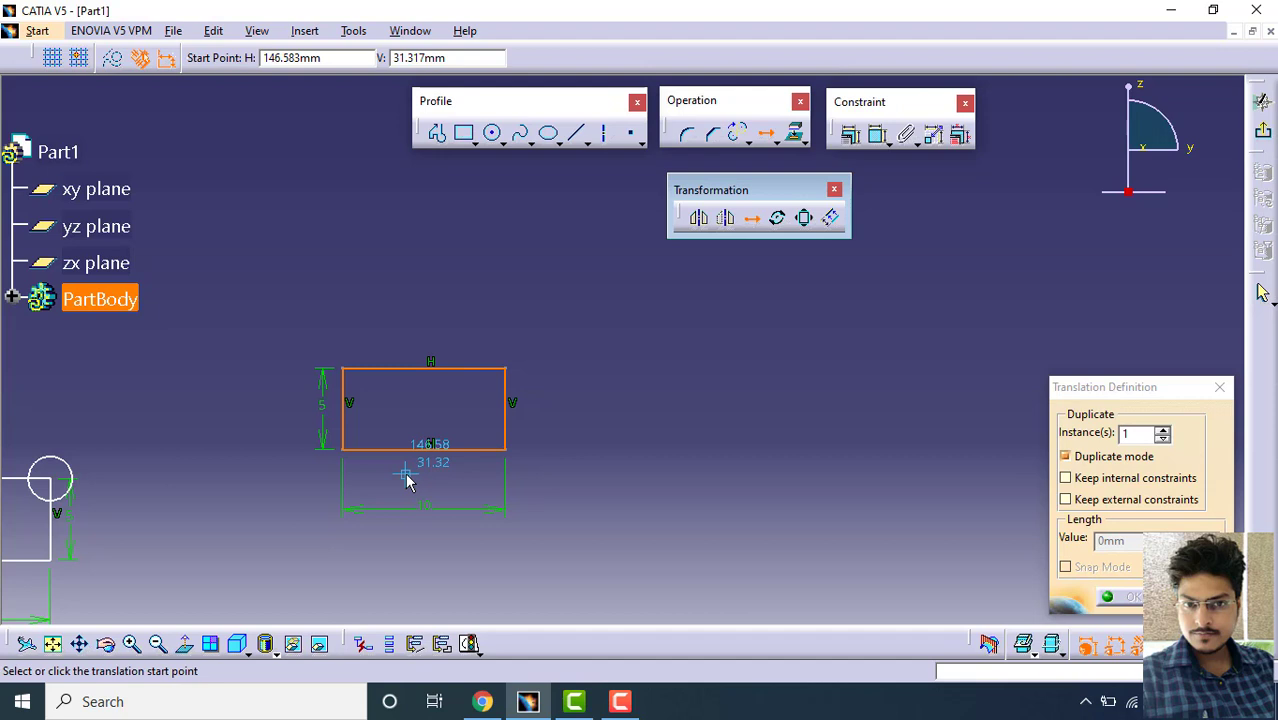
{"action": "left_click", "coordinate": [343, 450]}
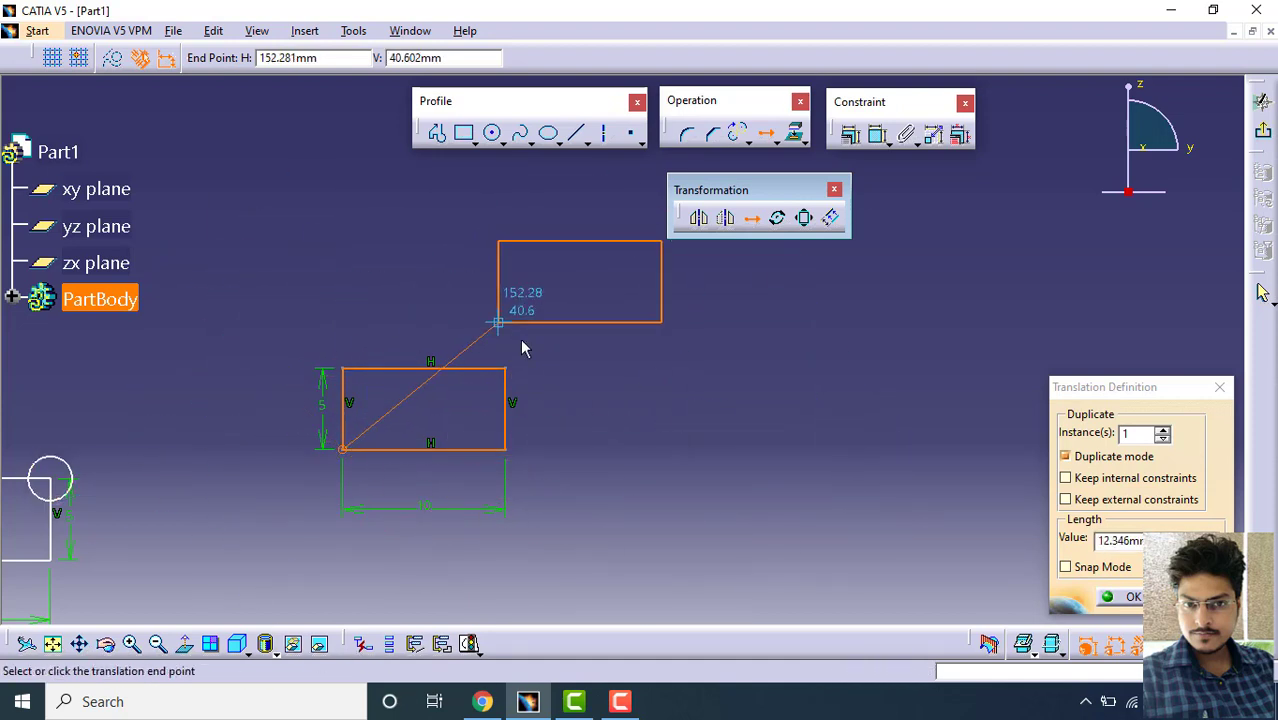
{"action": "left_click", "coordinate": [634, 451]}
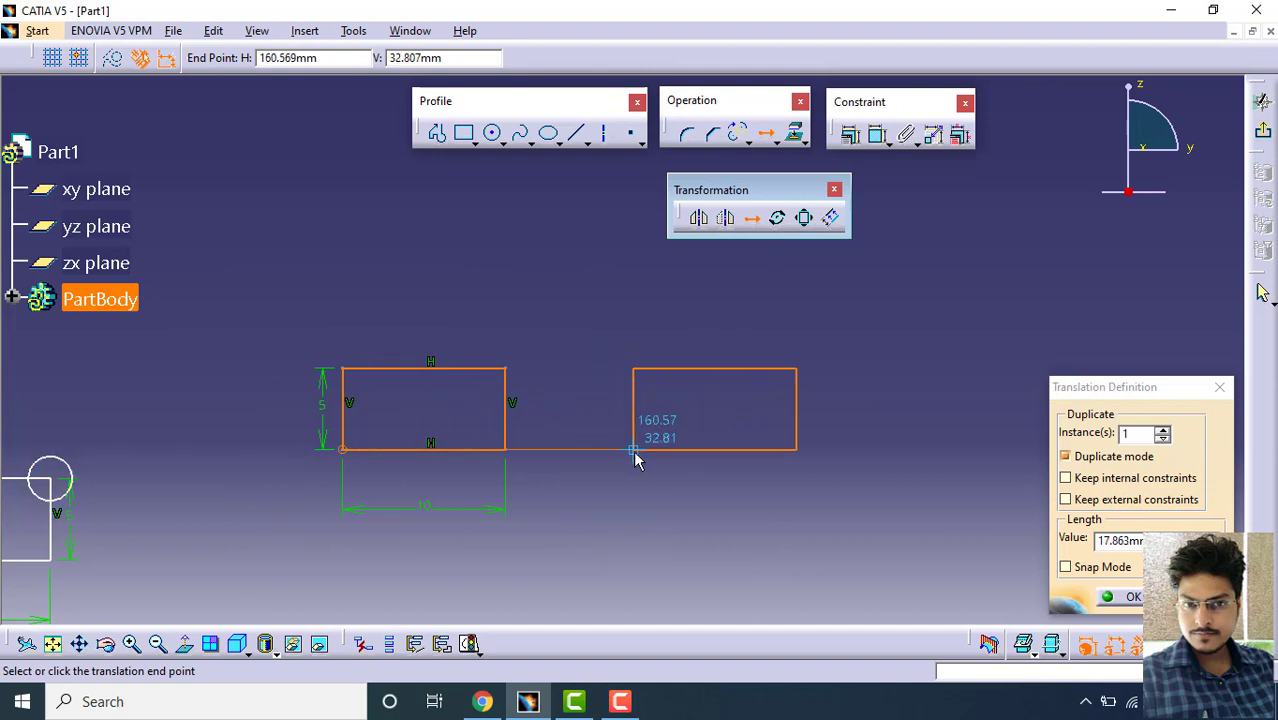
{"action": "left_click", "coordinate": [1080, 560]}
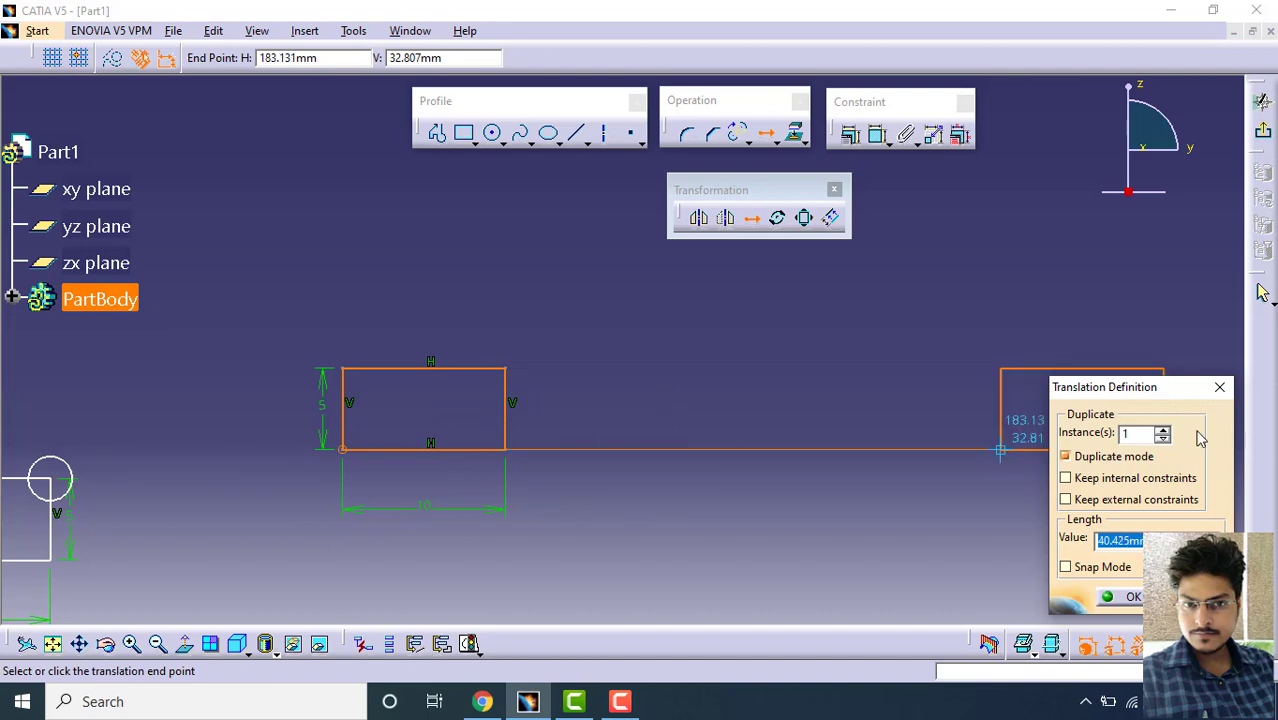
{"action": "left_click_drag", "start_coordinate": [1104, 386], "coordinate": [982, 355]}
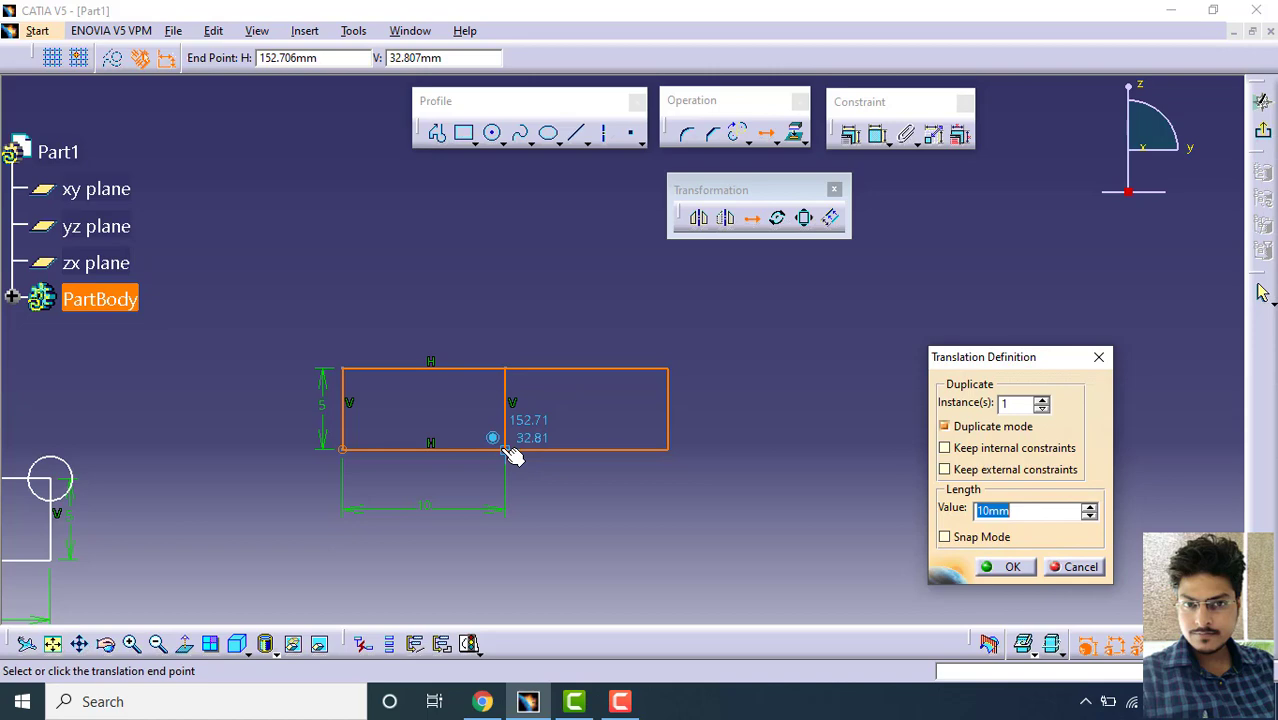
{"action": "left_click", "coordinate": [350, 455]}
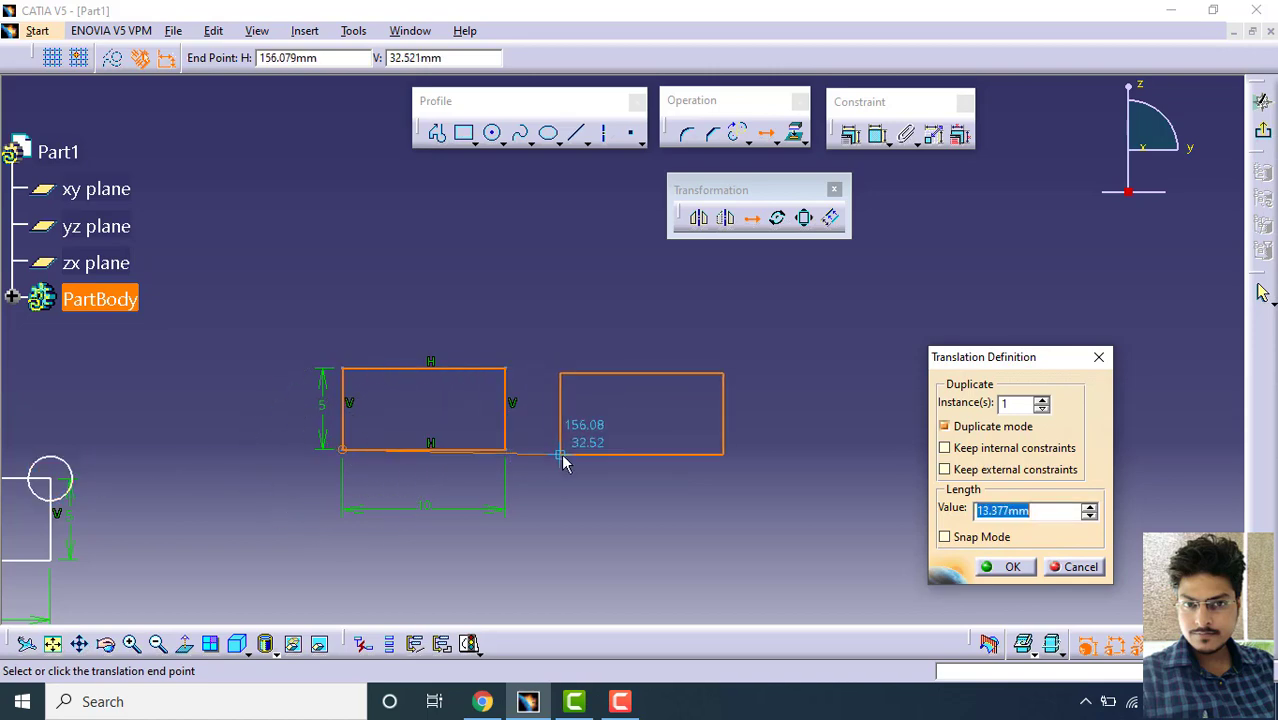
{"action": "key", "text": "ctrl"}
{"action": "key", "text": "ctrl"}
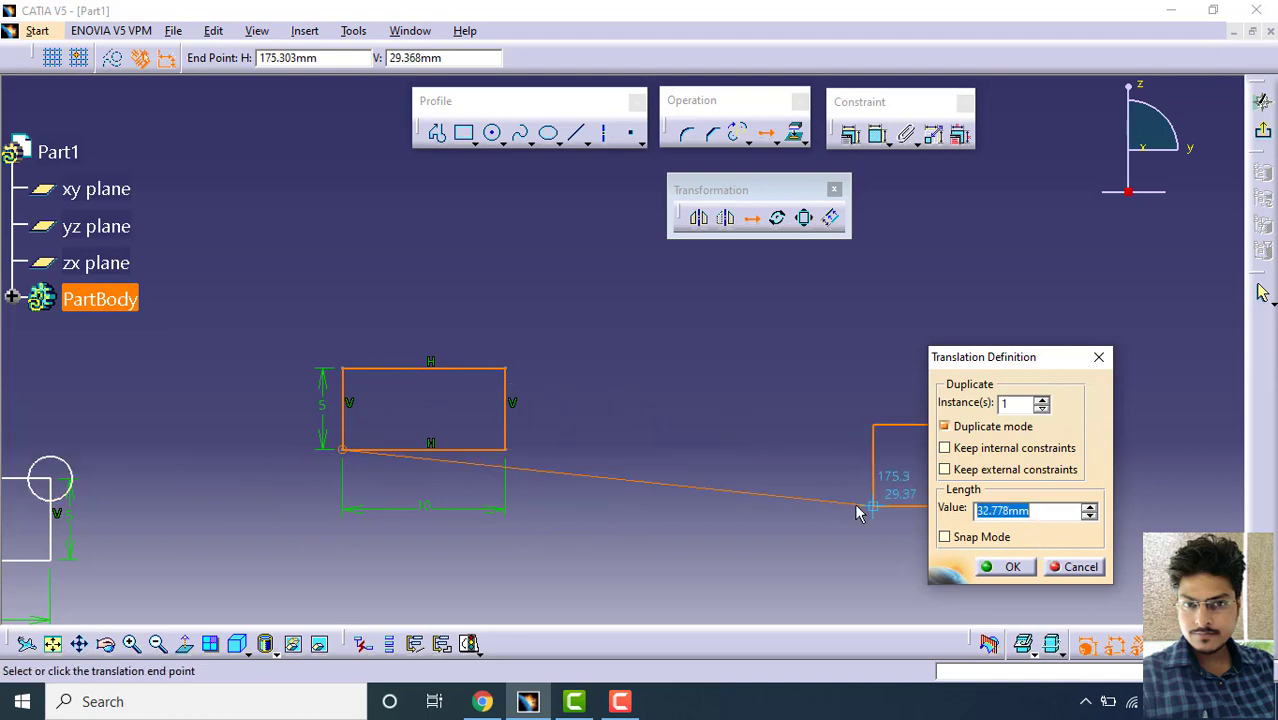
{"action": "key", "text": "ctrl"}
{"action": "key", "text": "ctrl"}
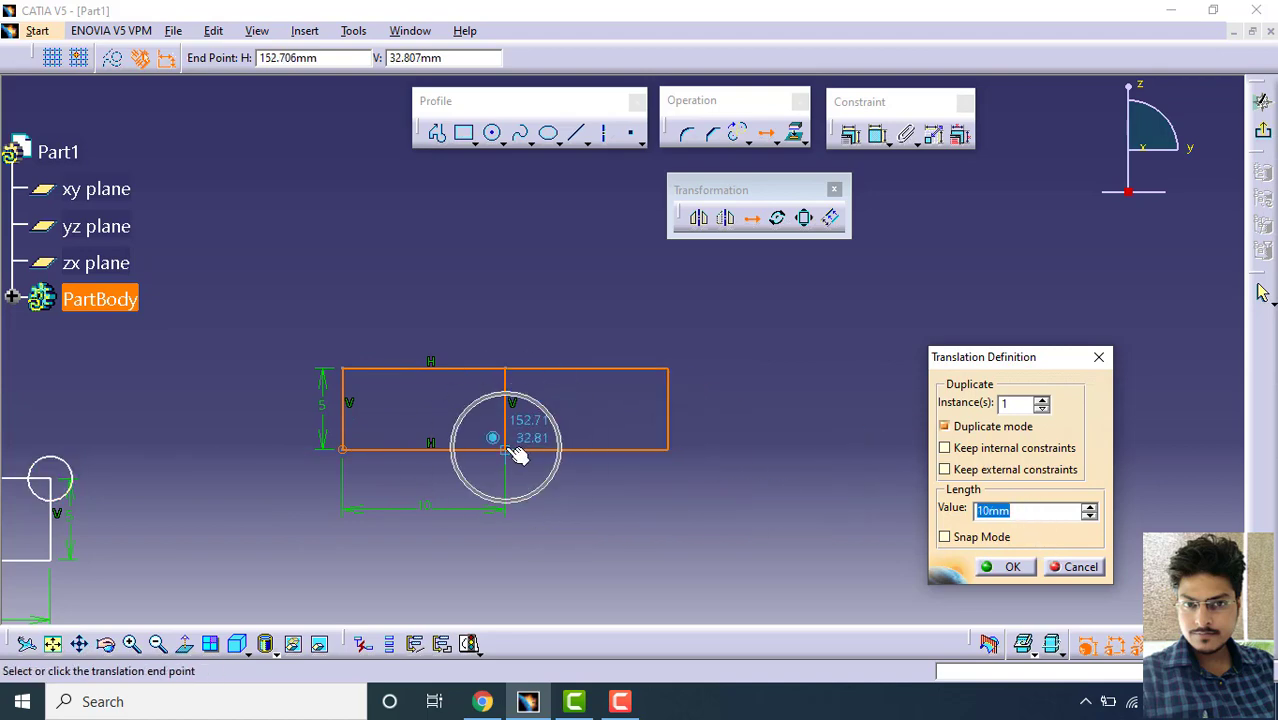
{"action": "key", "text": "ctrl"}
{"action": "key", "text": "ctrl"}
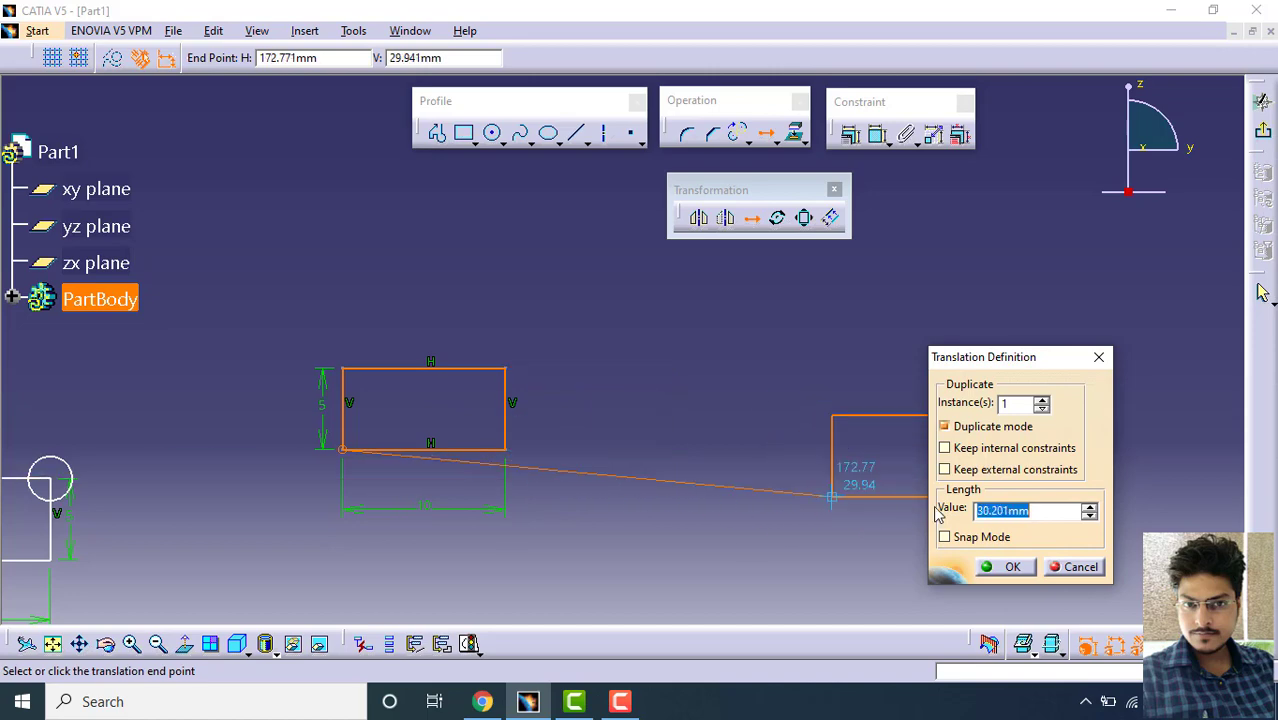
{"action": "type", "text": "1"}
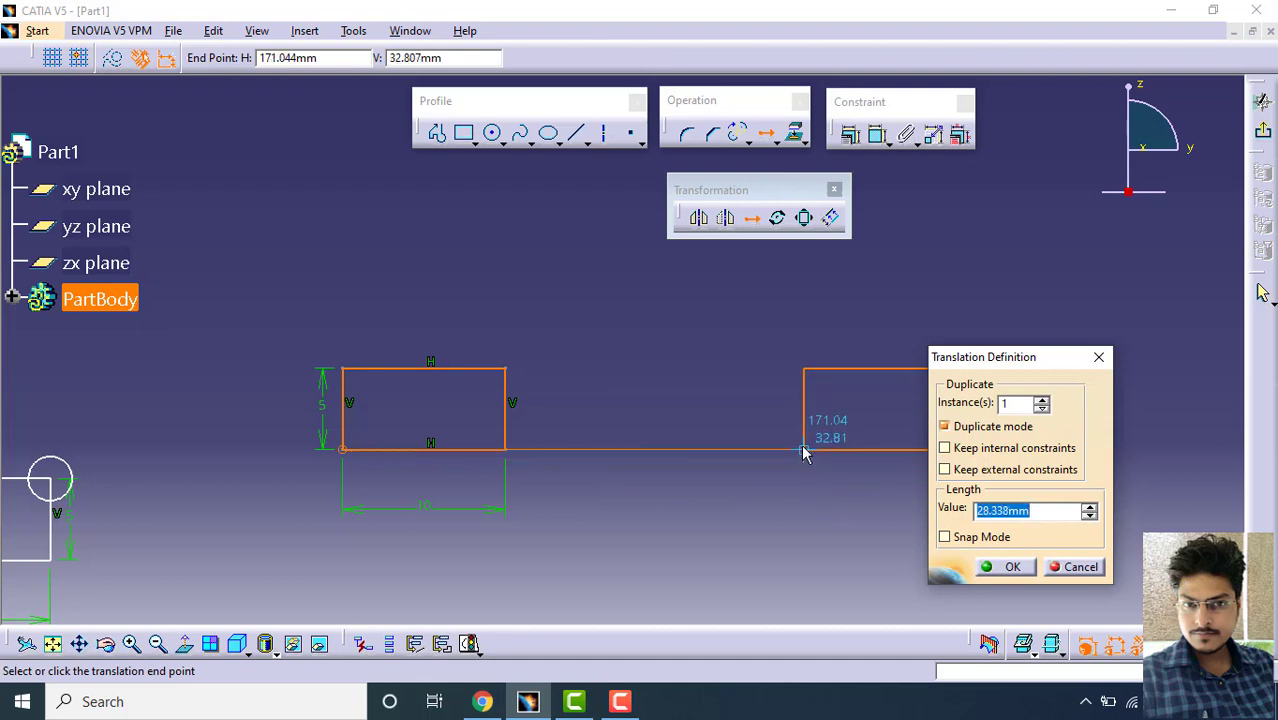
{"action": "type", "text": "15"}
{"action": "key", "text": "Return"}
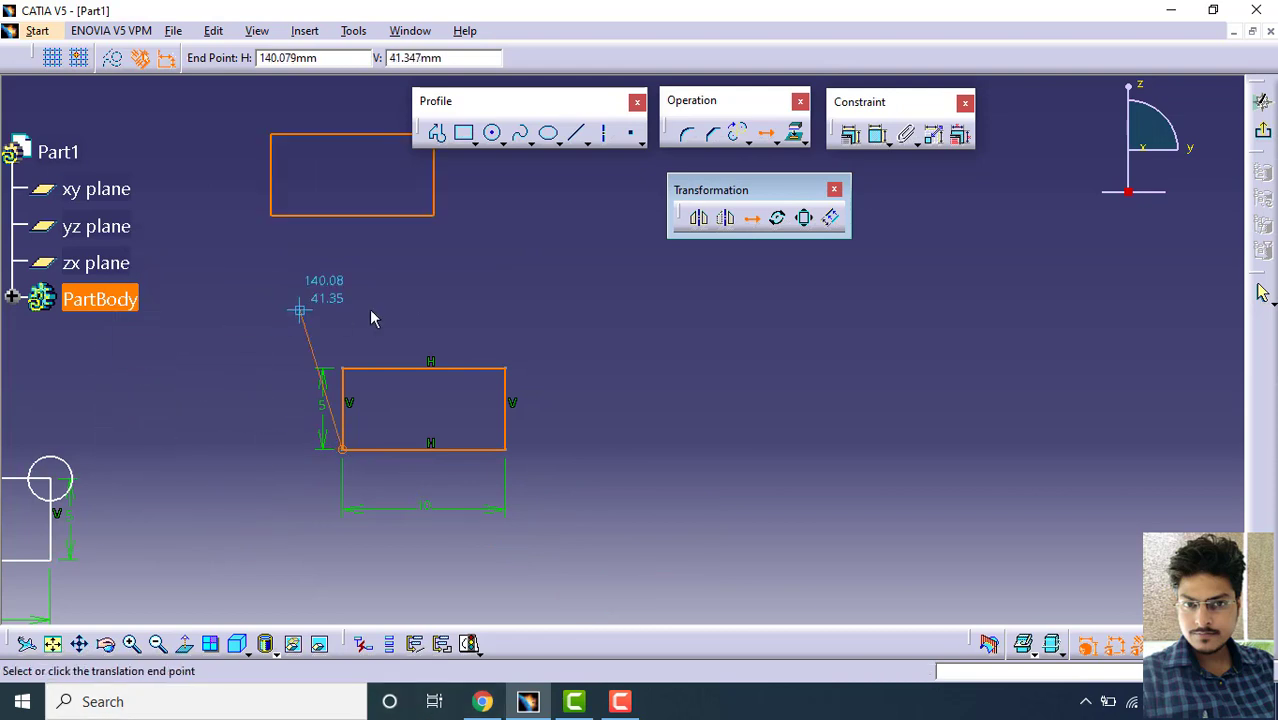
{"action": "left_click", "coordinate": [574, 451]}
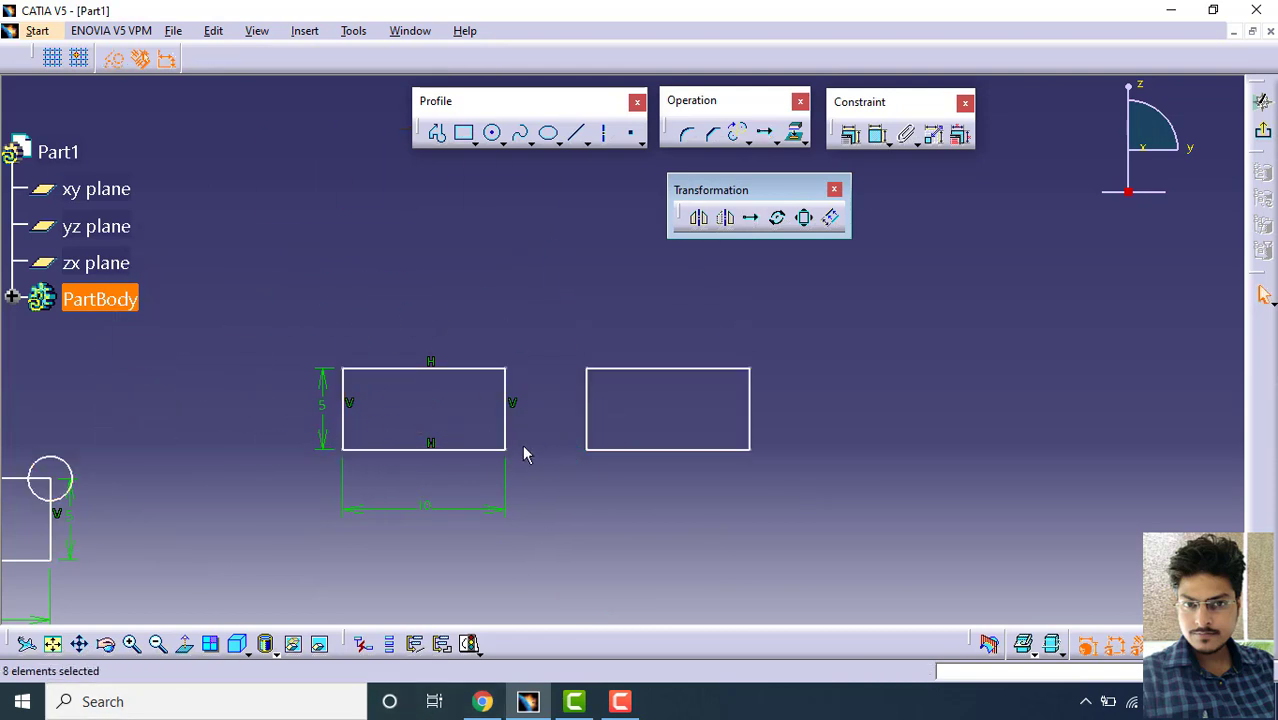
Step: Delete the translated duplicate to the right of the dimensioned rectangle, keeping the original
{"action": "key", "text": "ctrl"}
{"action": "key", "text": "ctrl"}
{"action": "key", "text": "ctrl"}
{"action": "key", "text": "ctrl"}
{"action": "key", "text": "ctrl"}
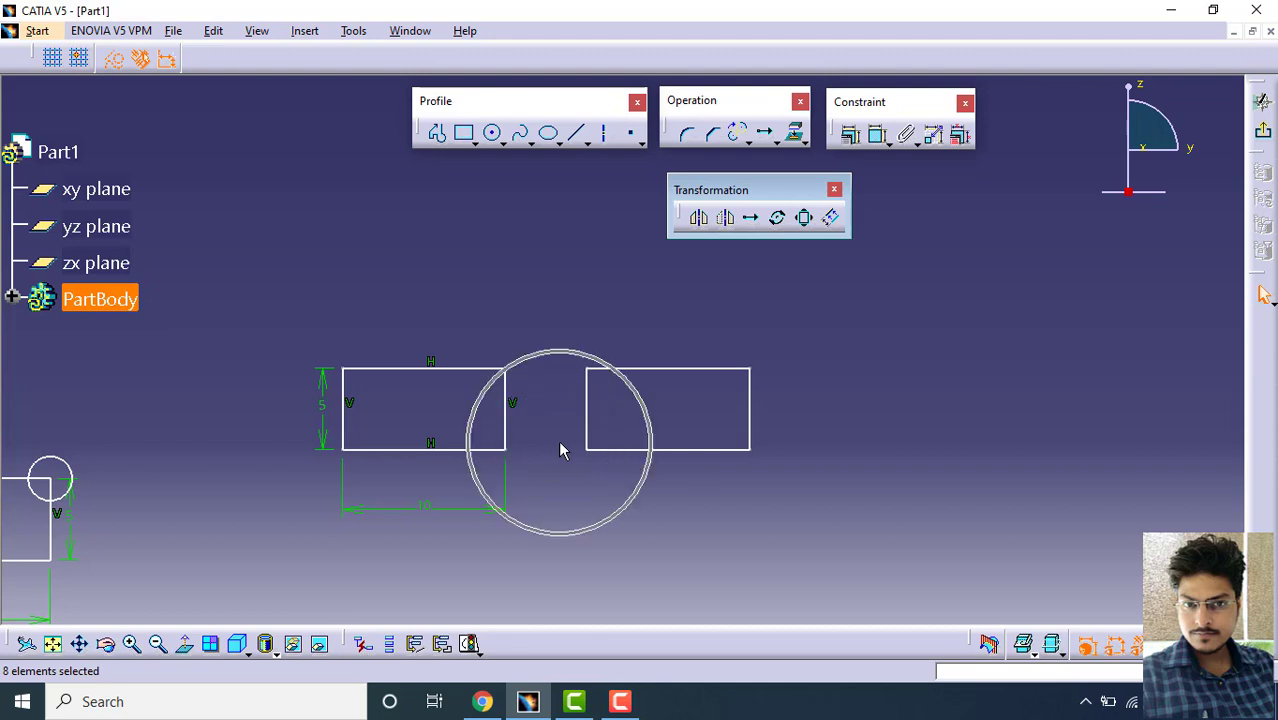
{"action": "key", "text": "ctrl"}
{"action": "key", "text": "ctrl"}
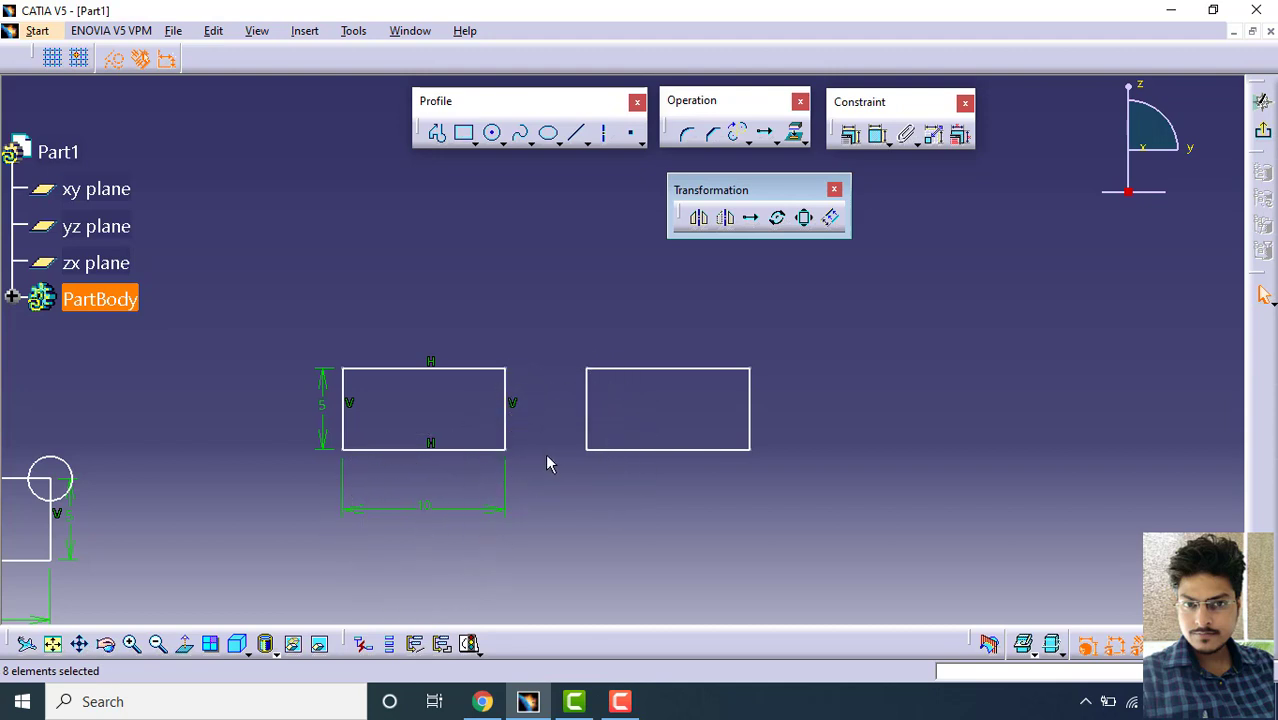
{"action": "middle_click_drag", "start_coordinate": [556, 442], "coordinate": [603, 434]}
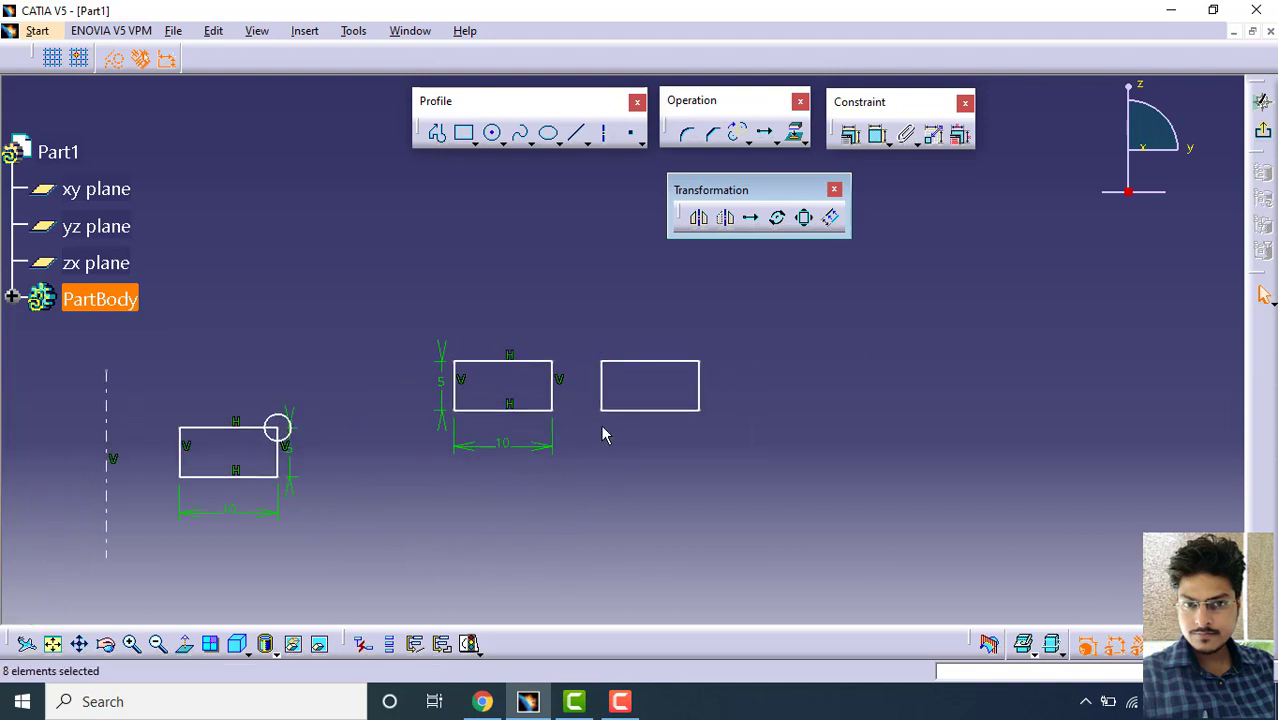
{"action": "left_click_drag", "start_coordinate": [731, 323], "coordinate": [581, 510]}
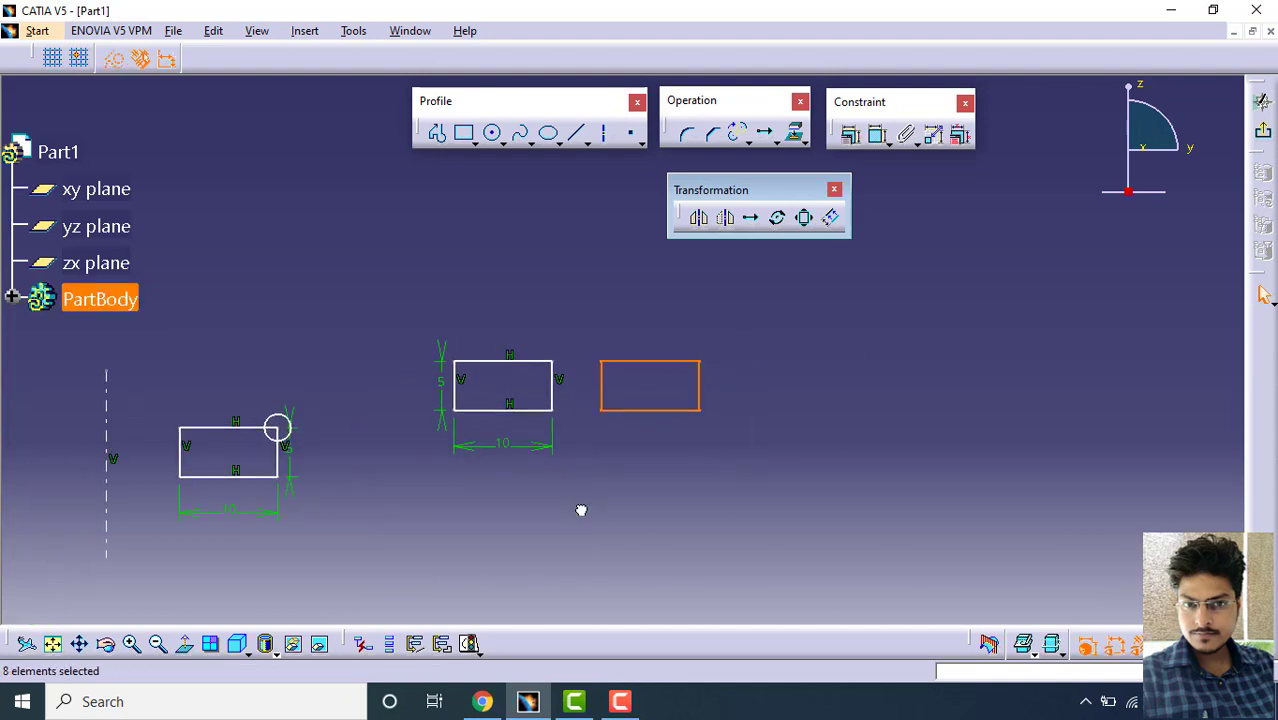
{"action": "key", "text": "Delete"}
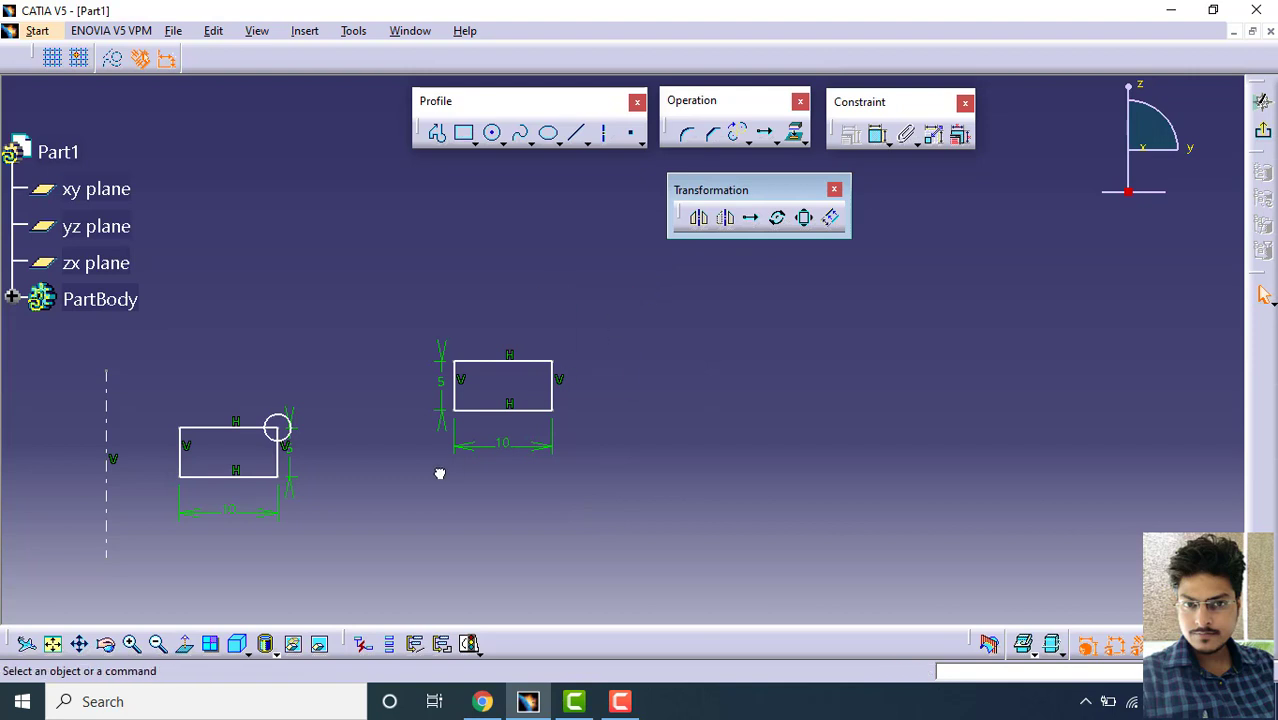
Step: Translate the rectangle horizontally to the right from its lower-left corner, with 5 duplicated instances and a length of 15 mm
{"action": "left_click_drag", "start_coordinate": [420, 480], "coordinate": [630, 292]}
{"action": "left_click", "coordinate": [747, 221]}
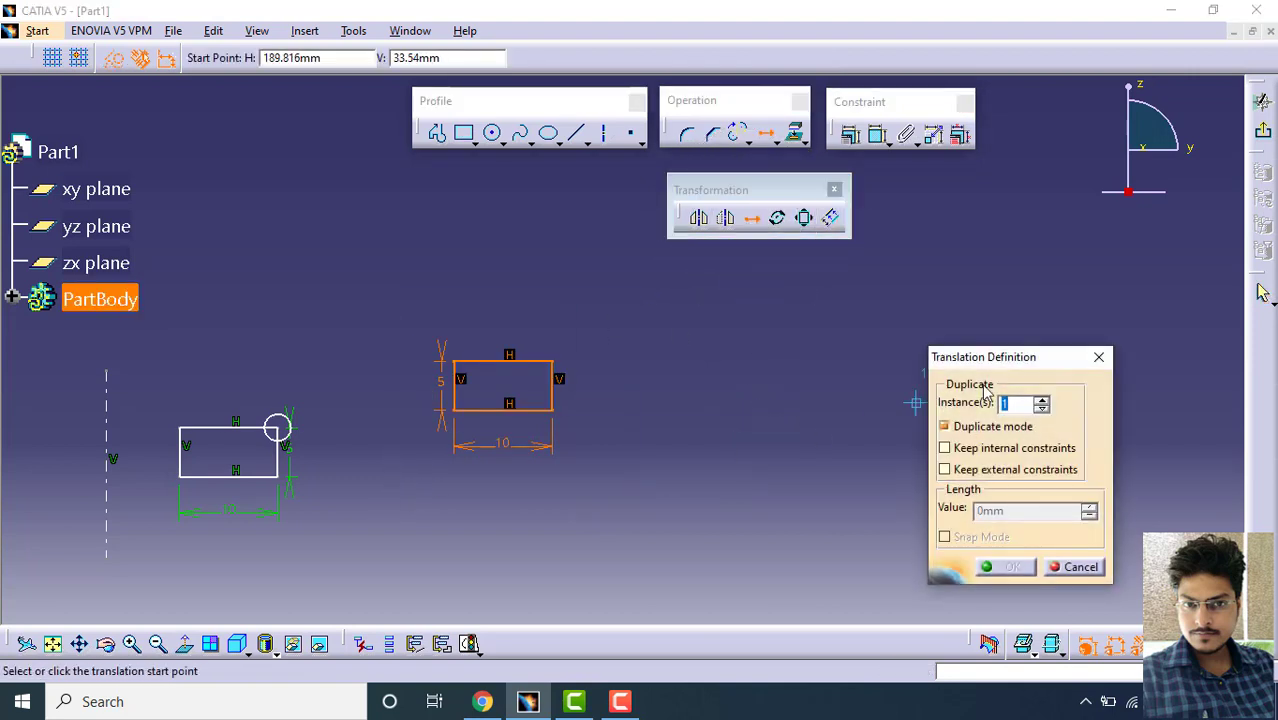
{"action": "left_click", "coordinate": [1042, 399]}
{"action": "left_click", "coordinate": [455, 415]}
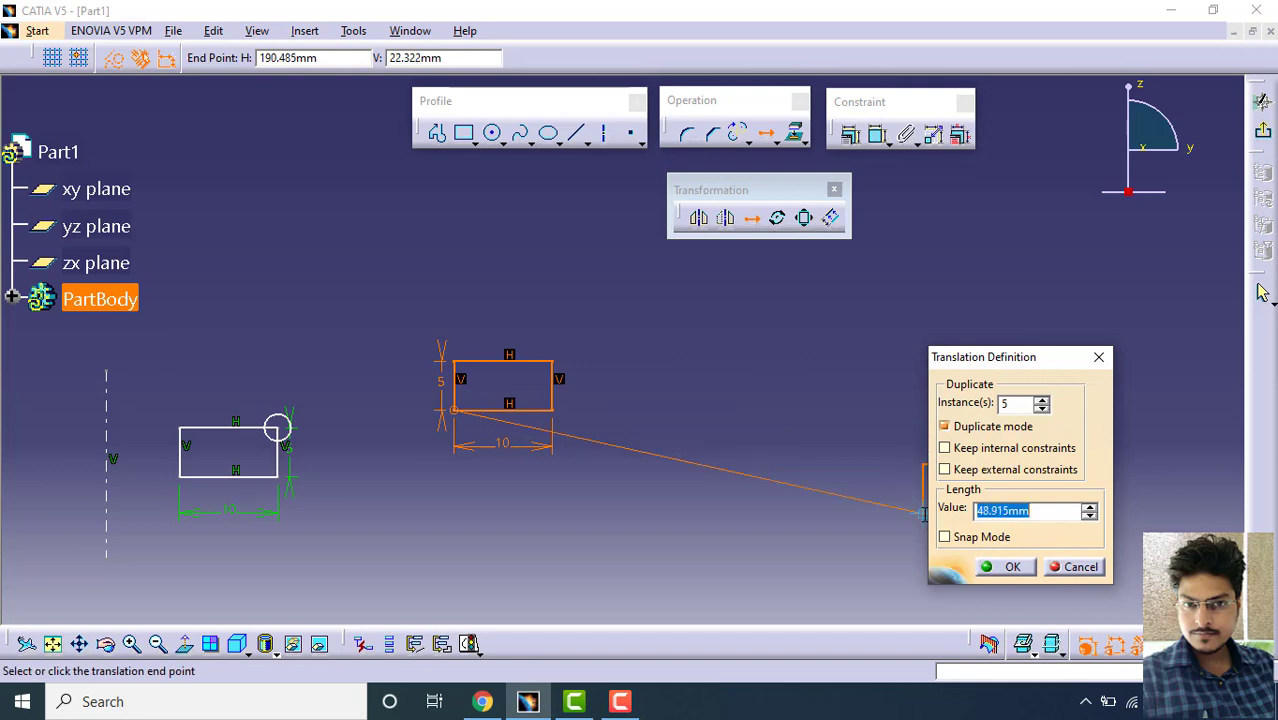
{"action": "type", "text": "15"}
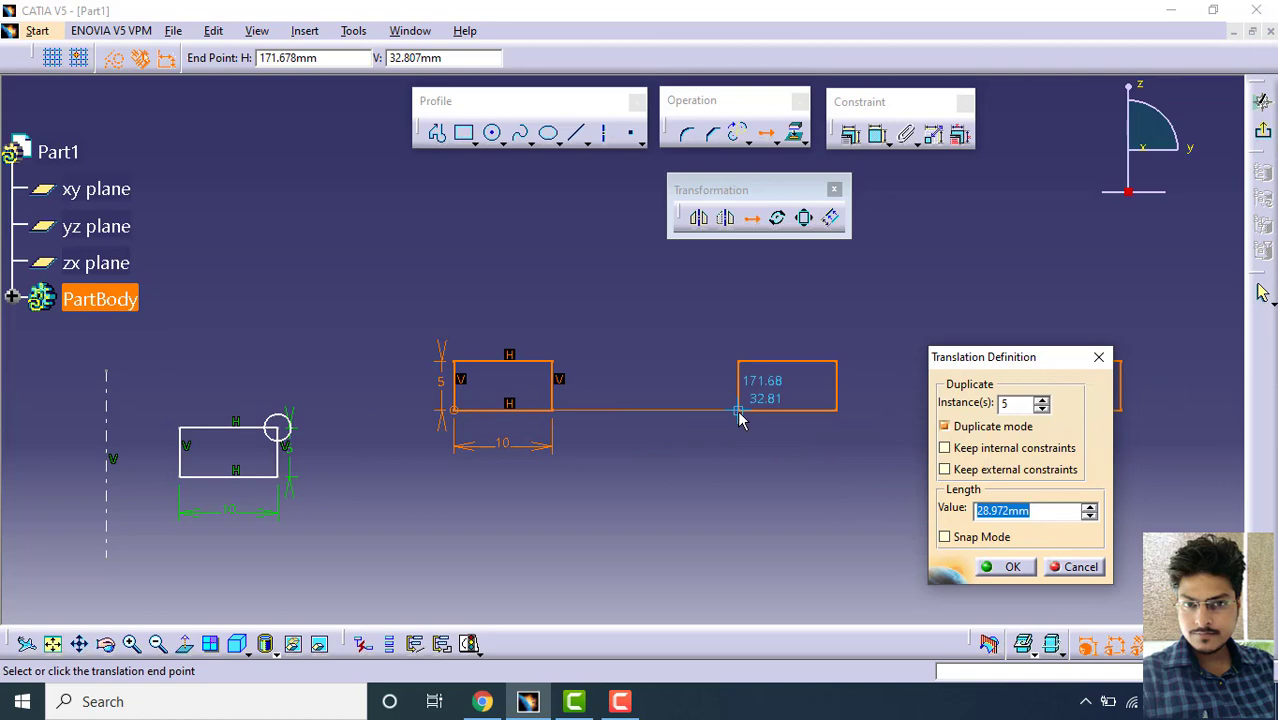
{"action": "type", "text": "15"}
{"action": "key", "text": "Return"}
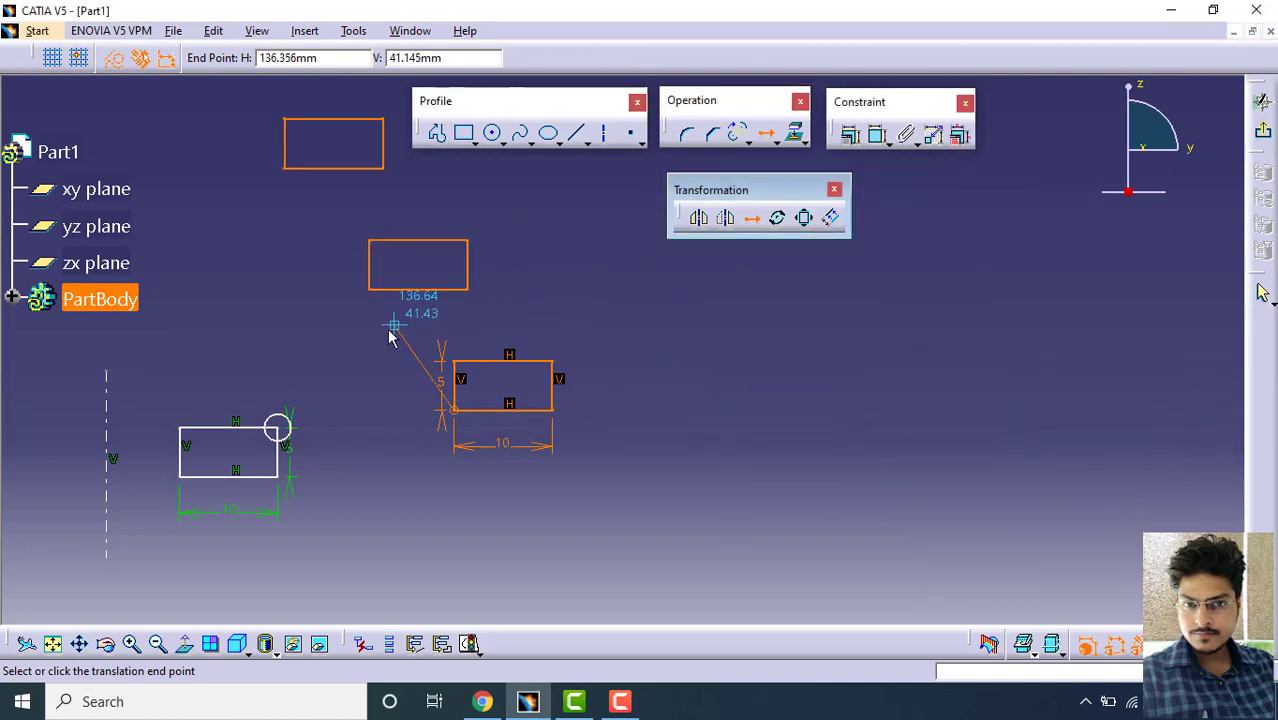
{"action": "left_click", "coordinate": [620, 418]}
{"action": "mouse_move", "coordinate": [601, 454]}
{"action": "middle_mouse_down"}
{"action": "mouse_move", "coordinate": [506, 476]}
{"action": "mouse_move", "coordinate": [533, 519]}
{"action": "mouse_move", "coordinate": [507, 536]}
{"action": "middle_mouse_up"}
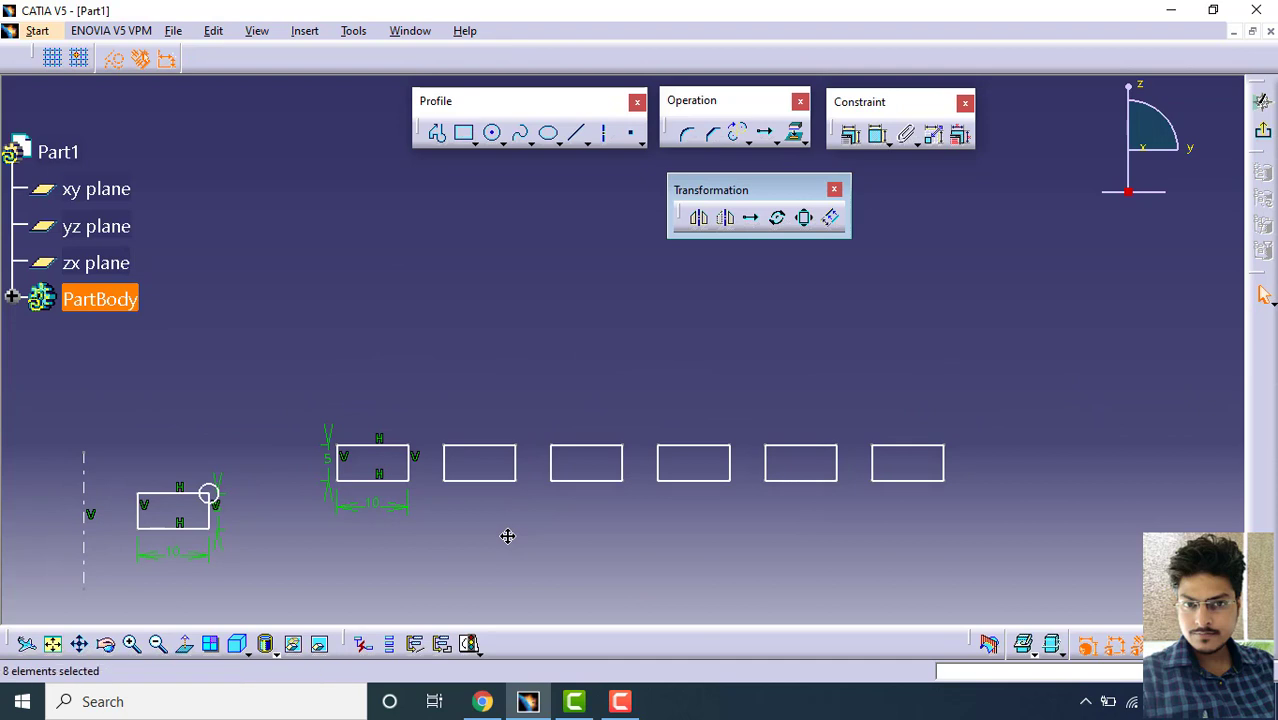
Step: Translate the whole row of six rectangles vertically upward from the first rectangle's lower-left corner, with 5 duplicated instances spaced 10 mm
{"action": "left_click", "coordinate": [345, 491]}
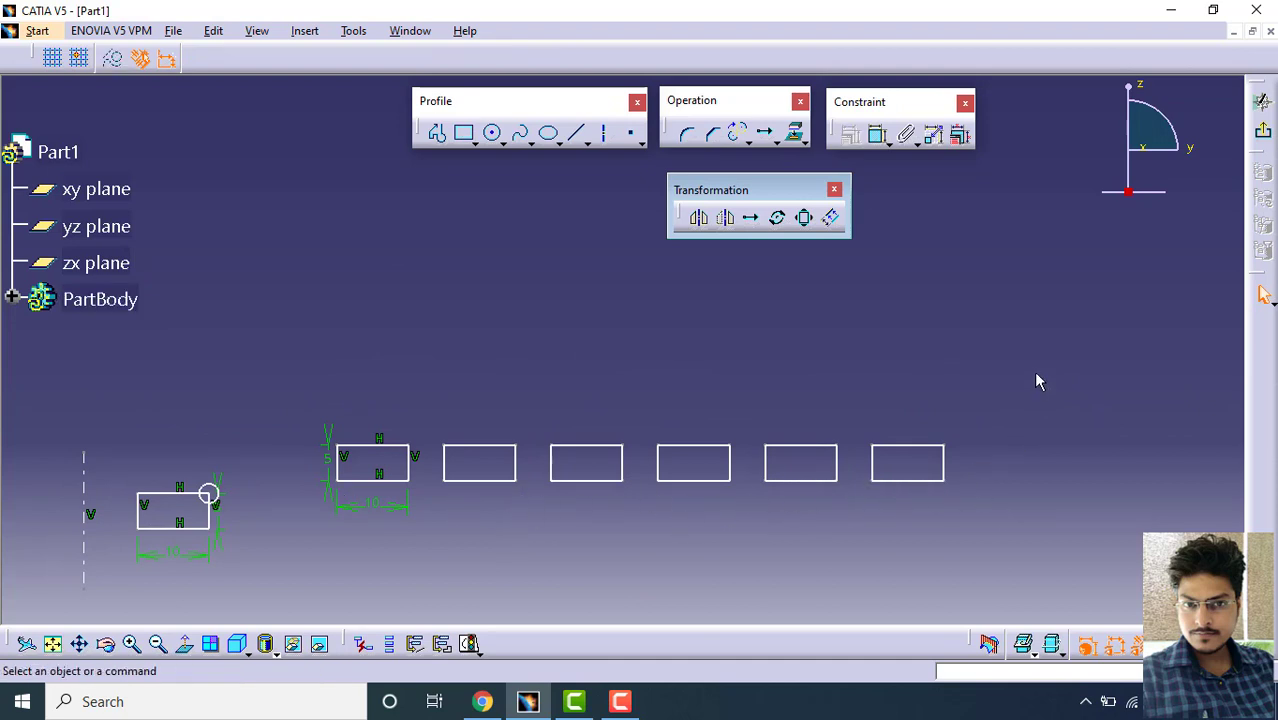
{"action": "mouse_move", "coordinate": [1036, 375]}
{"action": "left_mouse_down"}
{"action": "mouse_move", "coordinate": [961, 431]}
{"action": "mouse_move", "coordinate": [442, 600]}
{"action": "mouse_move", "coordinate": [296, 616]}
{"action": "left_mouse_up"}
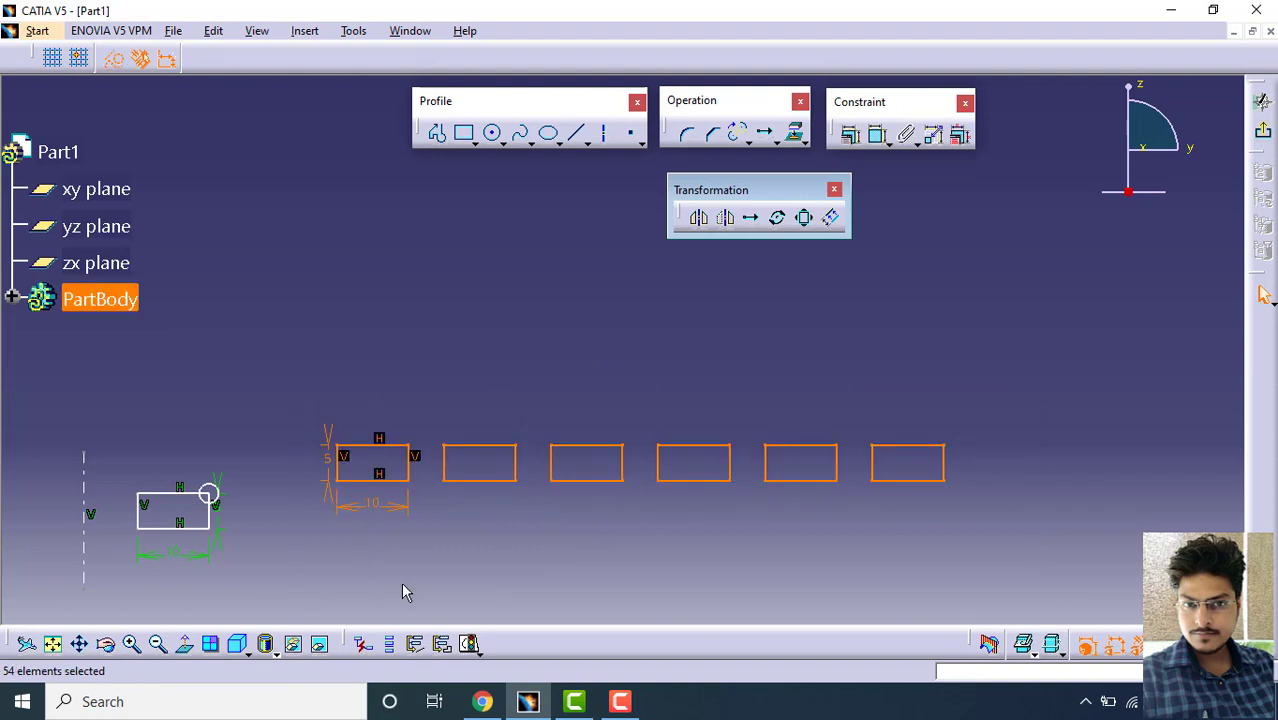
{"action": "middle_click_drag", "start_coordinate": [462, 516], "coordinate": [364, 580]}
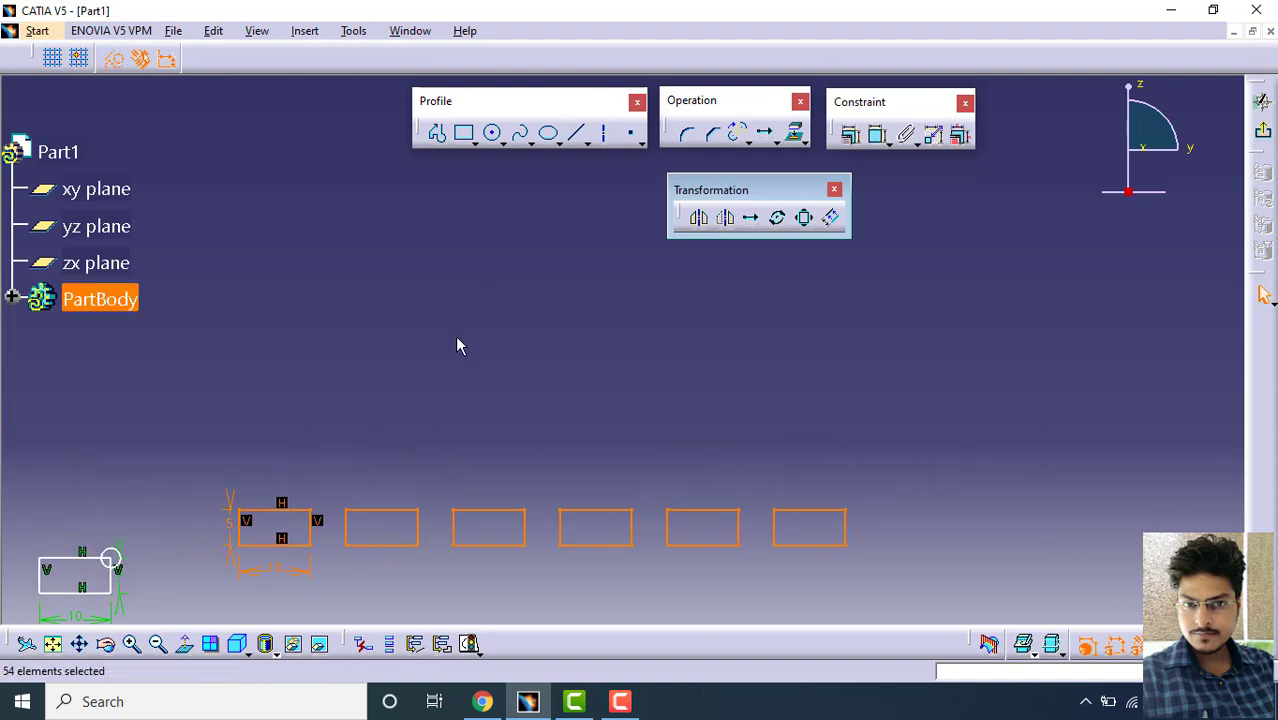
{"action": "left_click", "coordinate": [752, 219]}
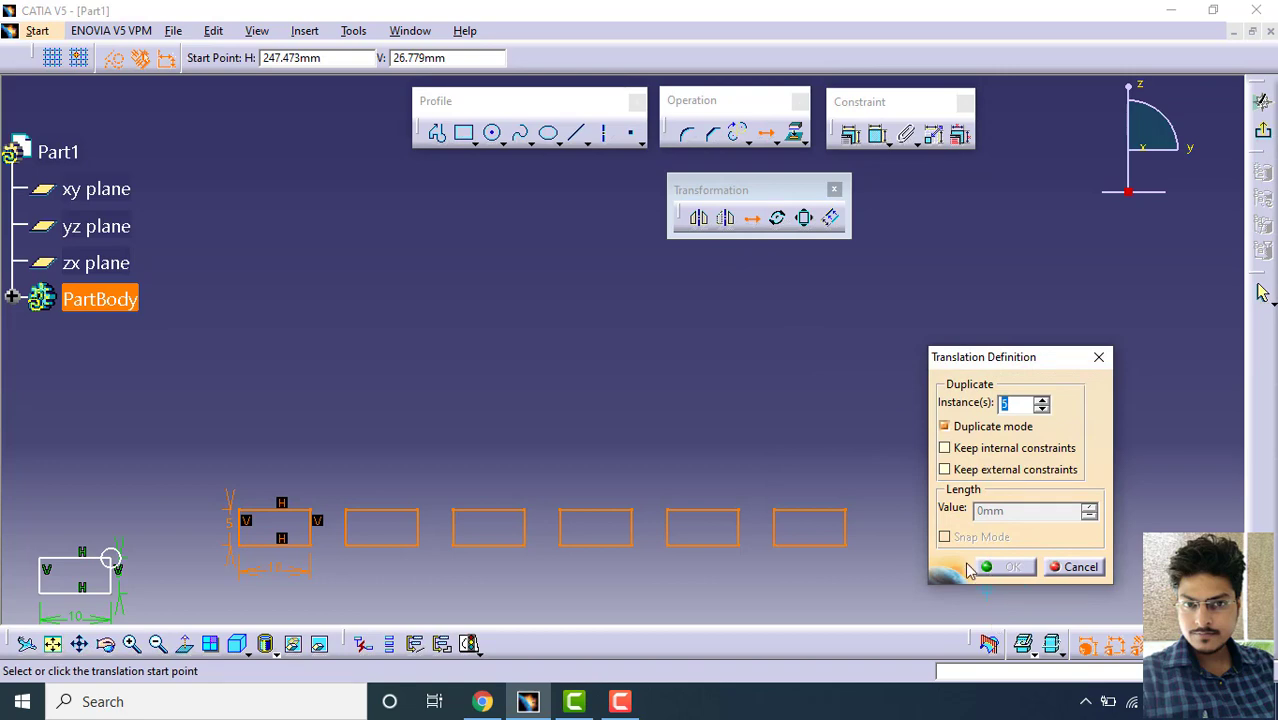
{"action": "left_click", "coordinate": [250, 548]}
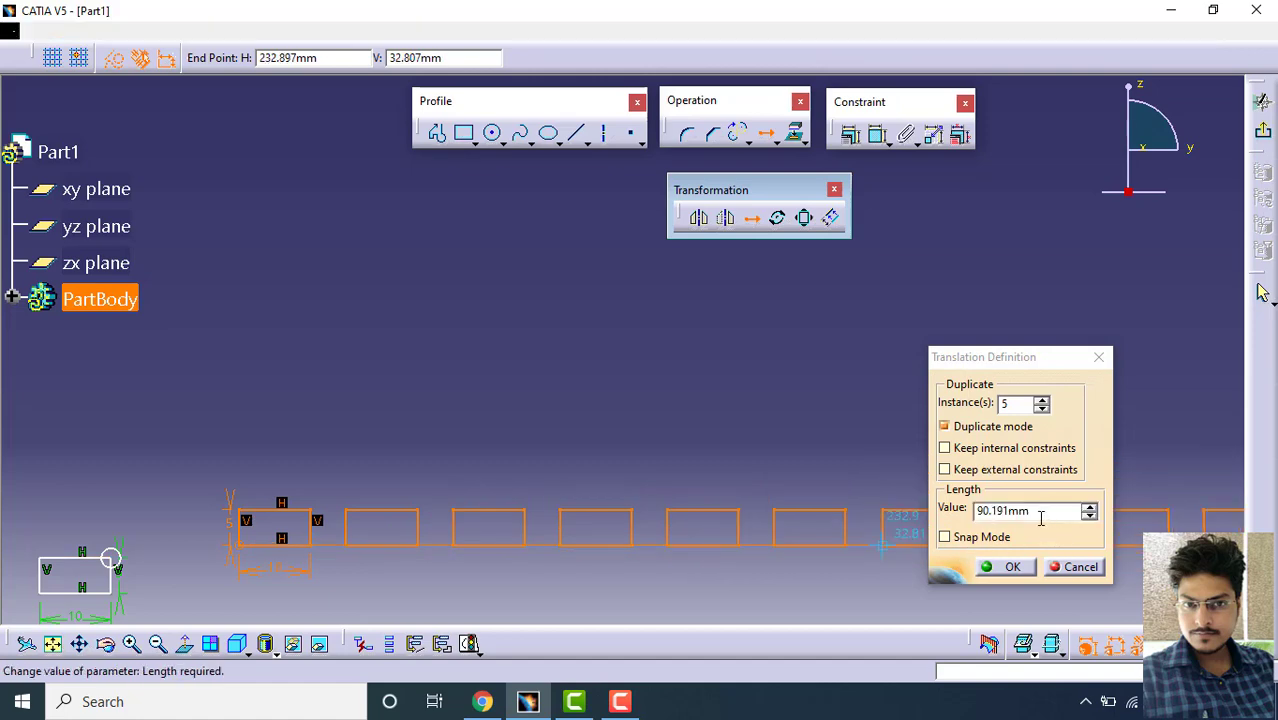
{"action": "left_click_drag", "start_coordinate": [1041, 516], "coordinate": [920, 516]}
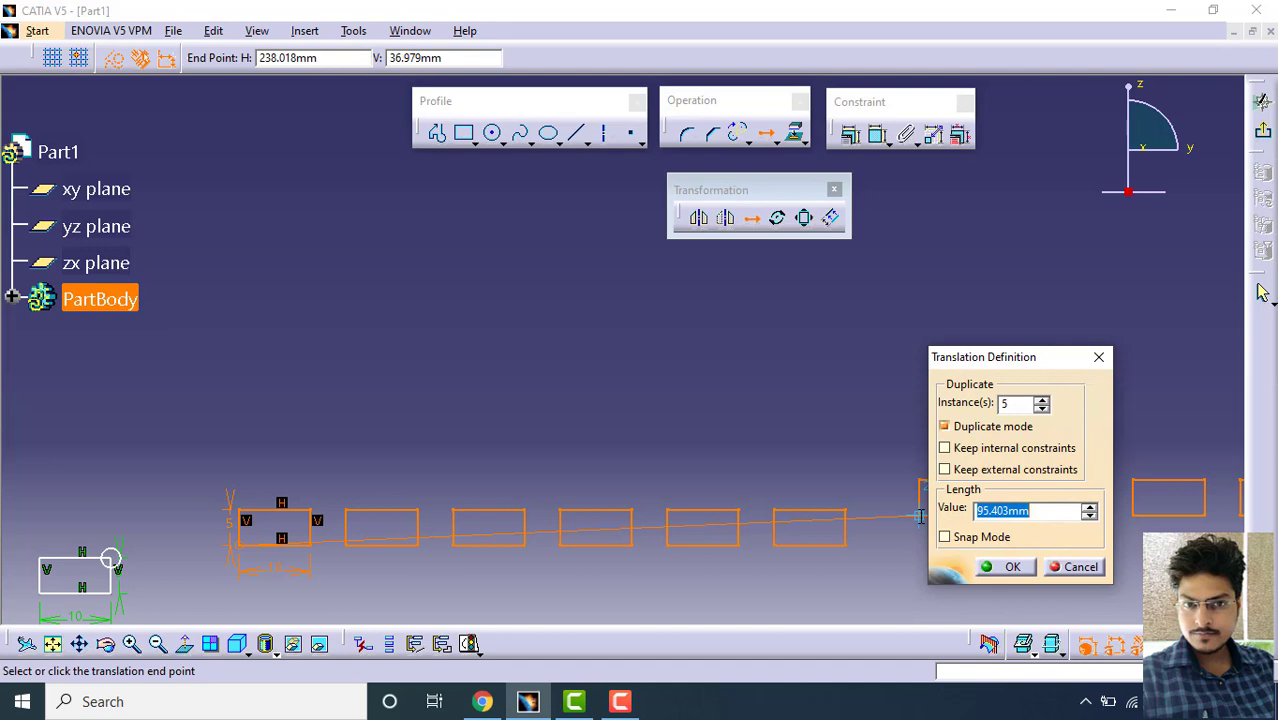
{"action": "type", "text": "10"}
{"action": "key", "text": "Return"}
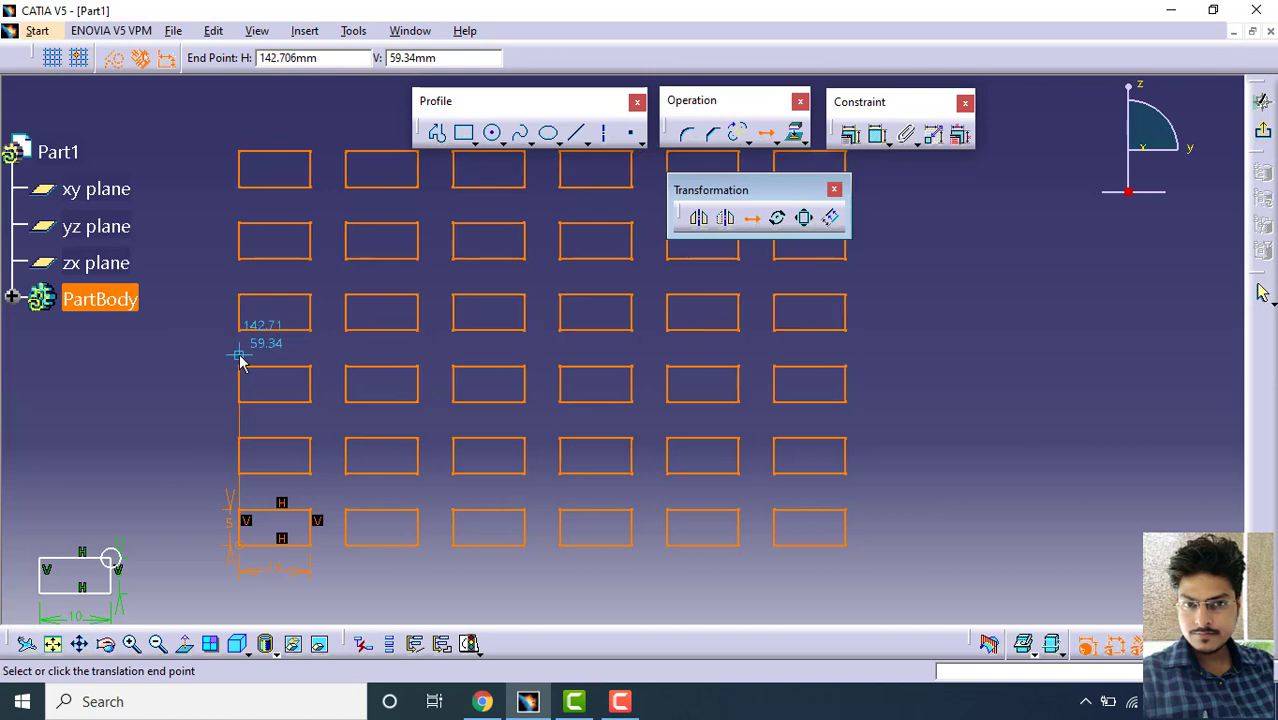
{"action": "left_click", "coordinate": [240, 362]}
{"action": "middle_click_drag", "start_coordinate": [785, 491], "coordinate": [802, 569]}
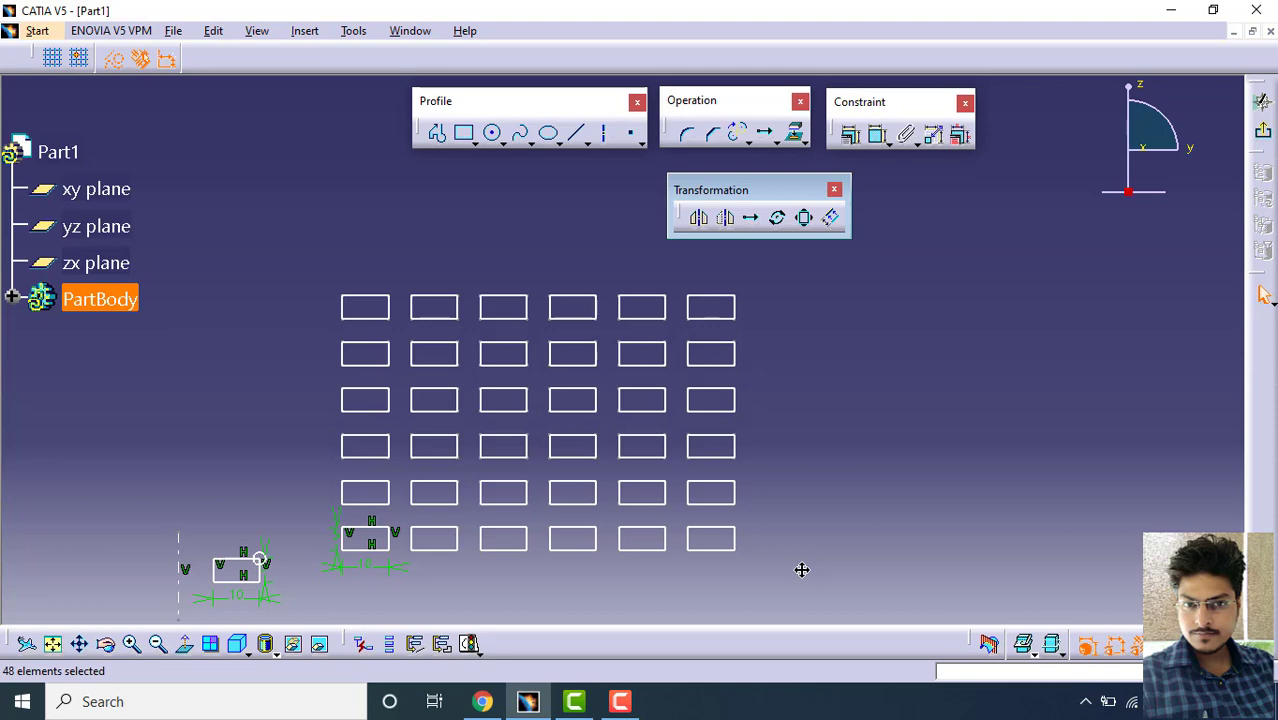
Step: Delete all rectangle columns of the grid except the leftmost column
{"action": "left_click", "coordinate": [779, 218]}
{"action": "left_click", "coordinate": [621, 350]}
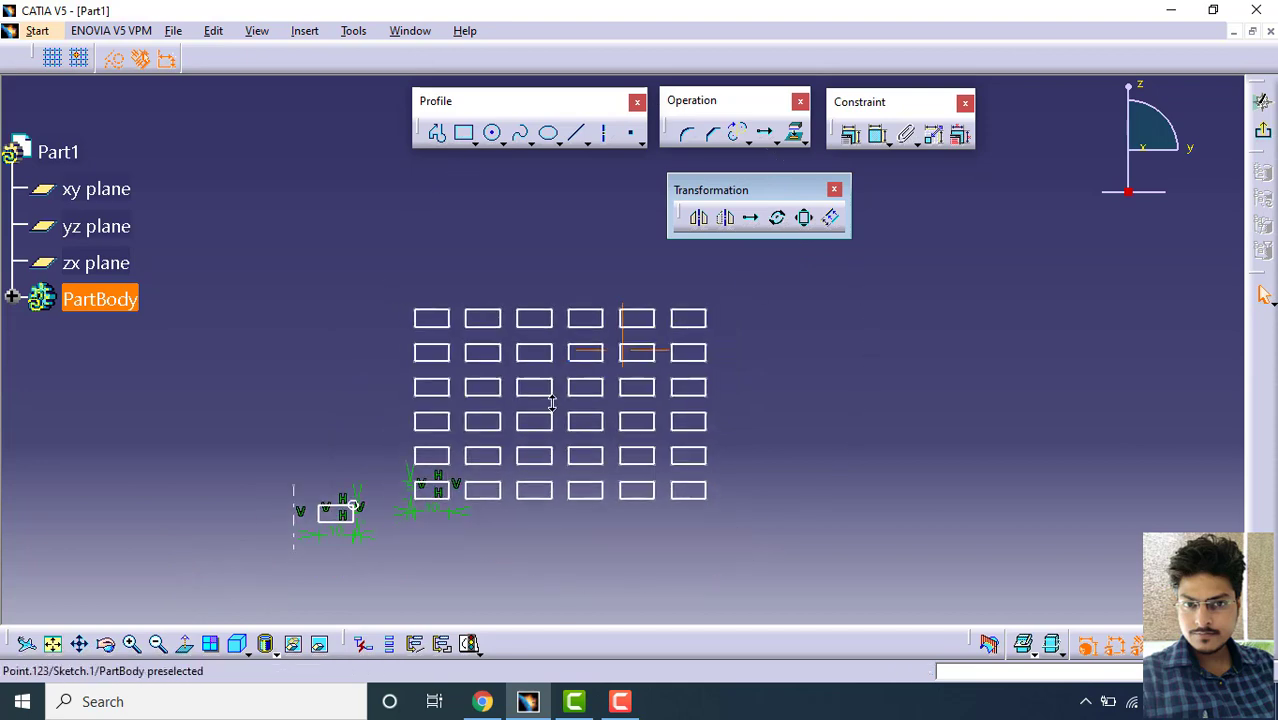
{"action": "left_click", "coordinate": [570, 355]}
{"action": "left_click_drag", "start_coordinate": [786, 271], "coordinate": [389, 605]}
{"action": "key", "text": "Delete"}
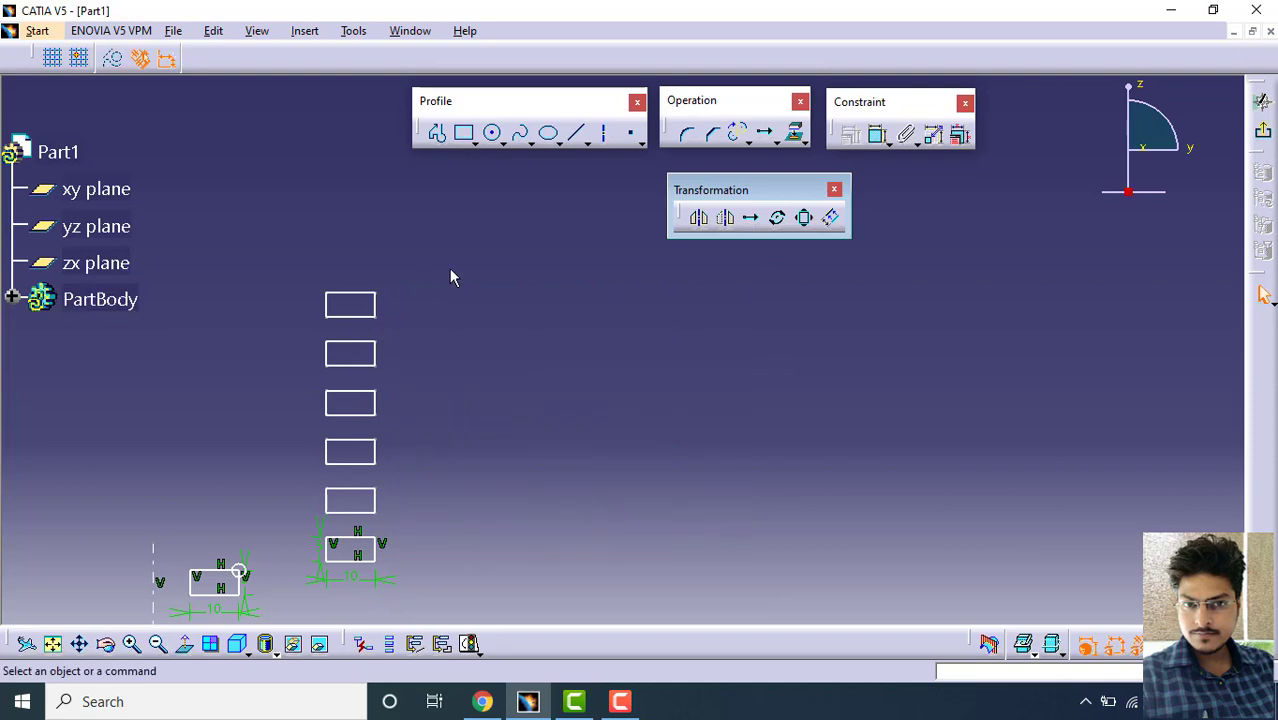
Step: Delete the five copied rectangles above the dimensioned rectangle, keeping the original
{"action": "left_click_drag", "start_coordinate": [433, 266], "coordinate": [280, 520]}
{"action": "key", "text": "Delete"}
Step: Draw a circle with a radius of about 24 mm above and to the right of the dimensioned rectangle
{"action": "middle_click_drag", "start_coordinate": [383, 462], "coordinate": [443, 275]}
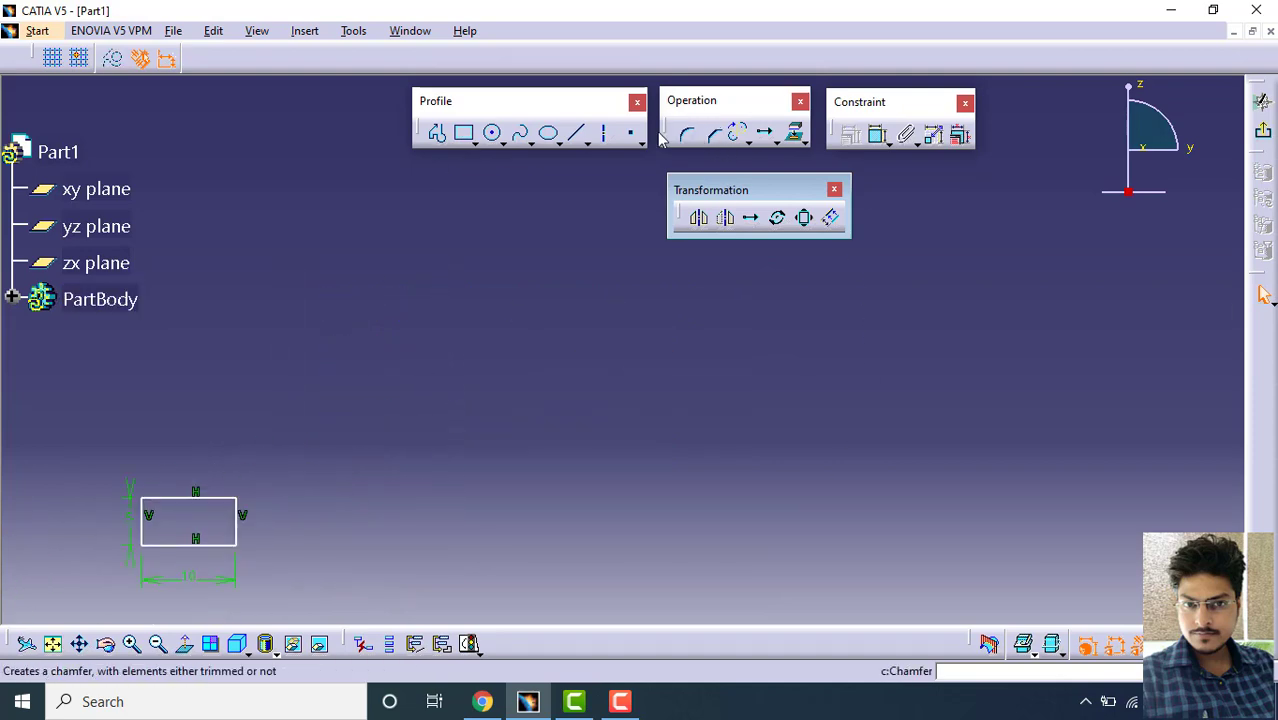
{"action": "left_click", "coordinate": [492, 133]}
{"action": "left_click", "coordinate": [513, 316]}
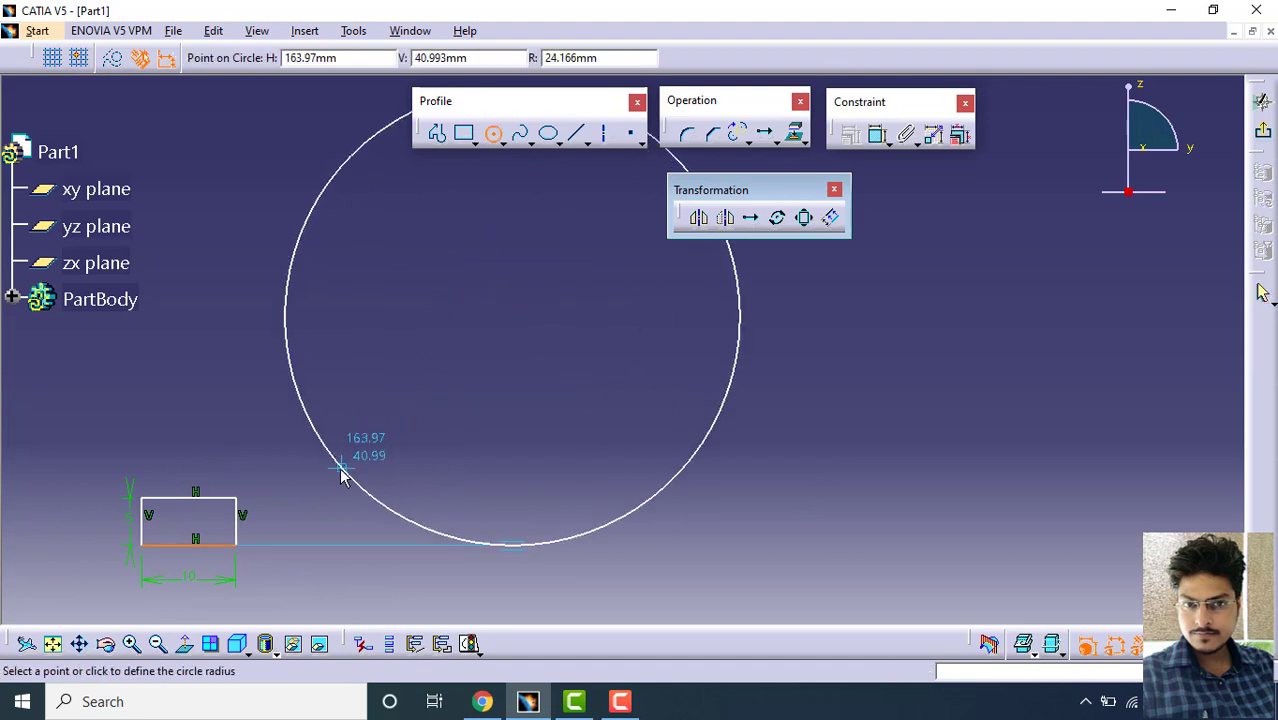
{"action": "left_click", "coordinate": [345, 477]}
Step: Start rotating the dimensioned rectangle nearest the circle in duplicate mode, with 8 instances about the circle's centre
{"action": "mouse_move", "coordinate": [446, 367]}
{"action": "middle_mouse_down"}
{"action": "mouse_move", "coordinate": [422, 348]}
{"action": "mouse_move", "coordinate": [450, 405]}
{"action": "mouse_move", "coordinate": [442, 416]}
{"action": "middle_mouse_up"}
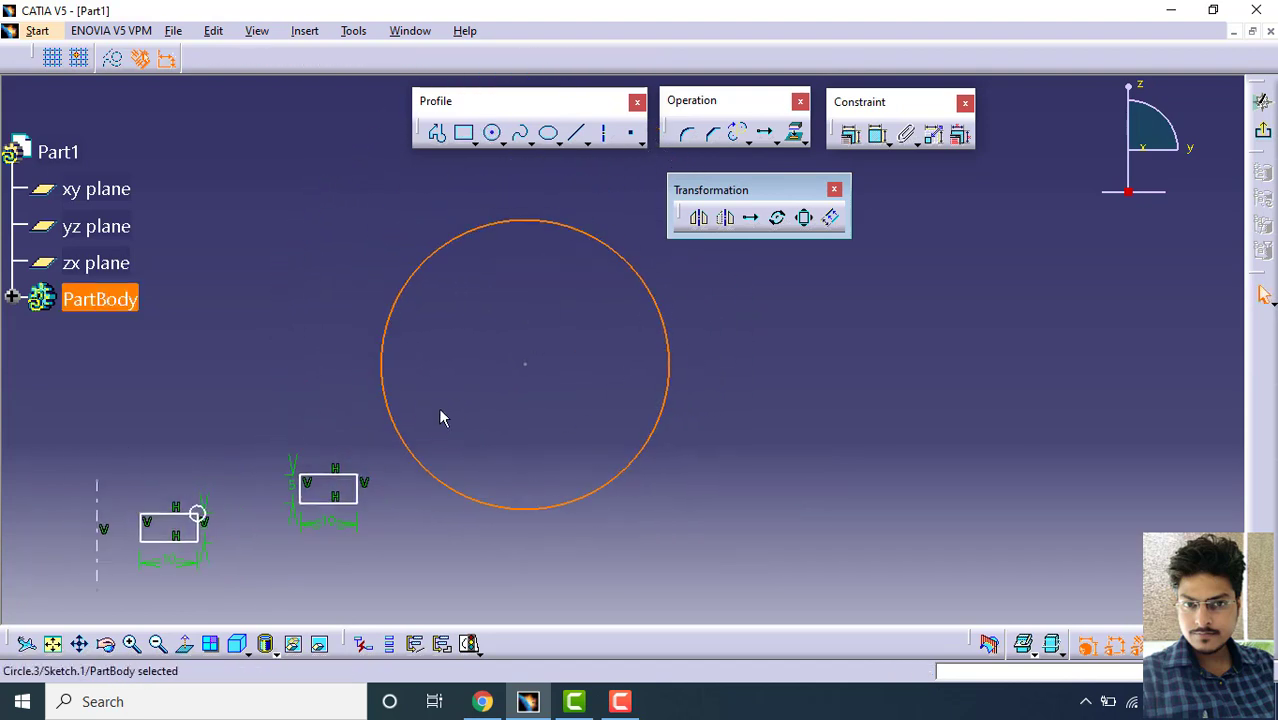
{"action": "left_click", "coordinate": [375, 455]}
{"action": "left_click_drag", "start_coordinate": [371, 452], "coordinate": [250, 560]}
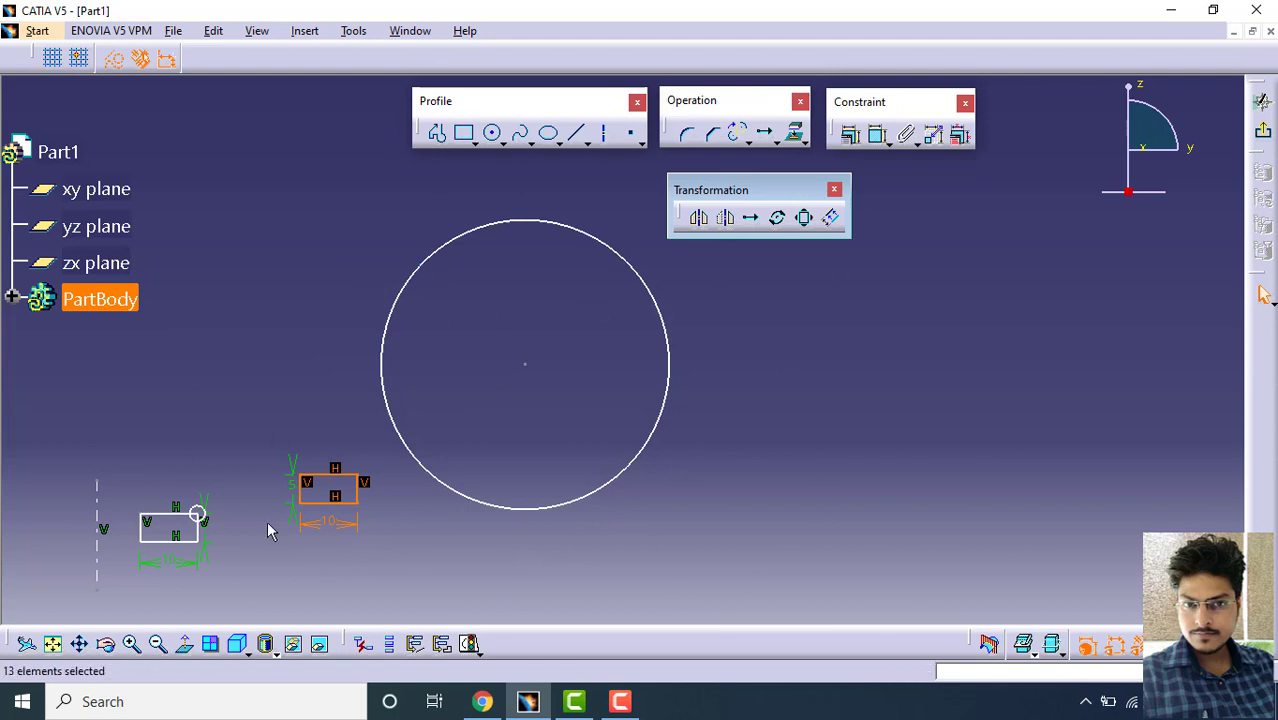
{"action": "left_click", "coordinate": [779, 218]}
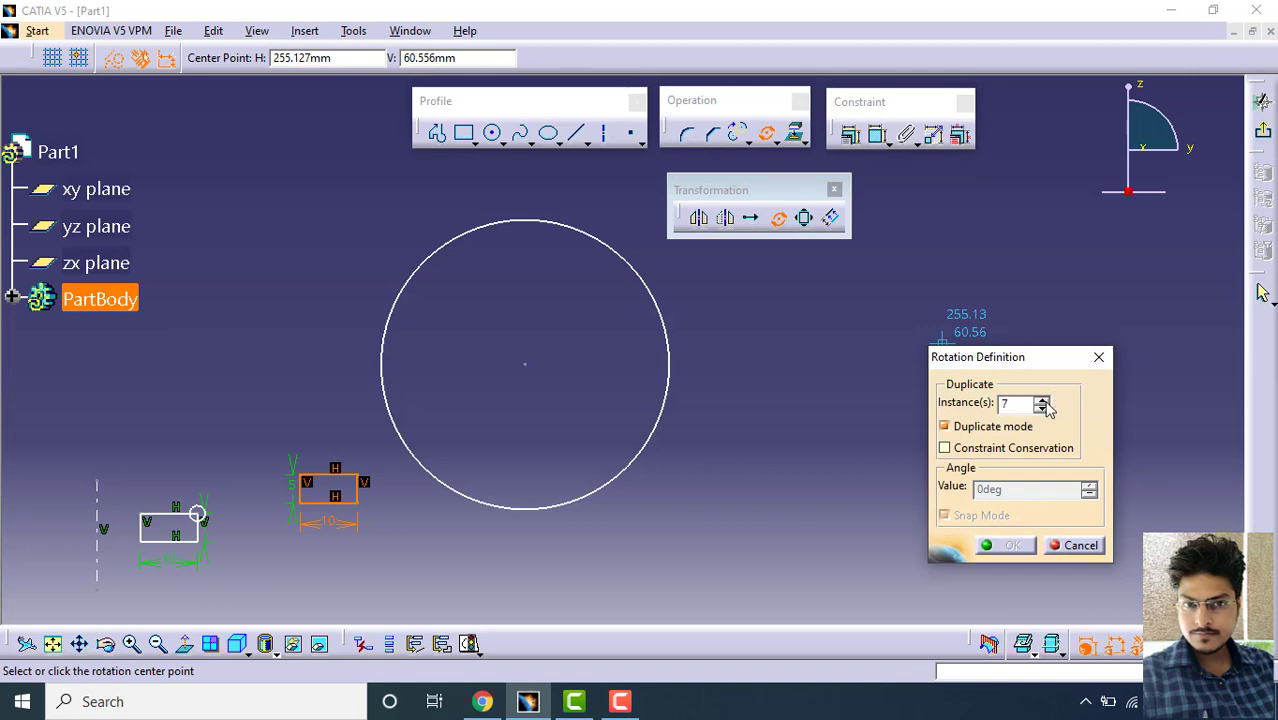
{"action": "double_click", "coordinate": [1004, 403]}
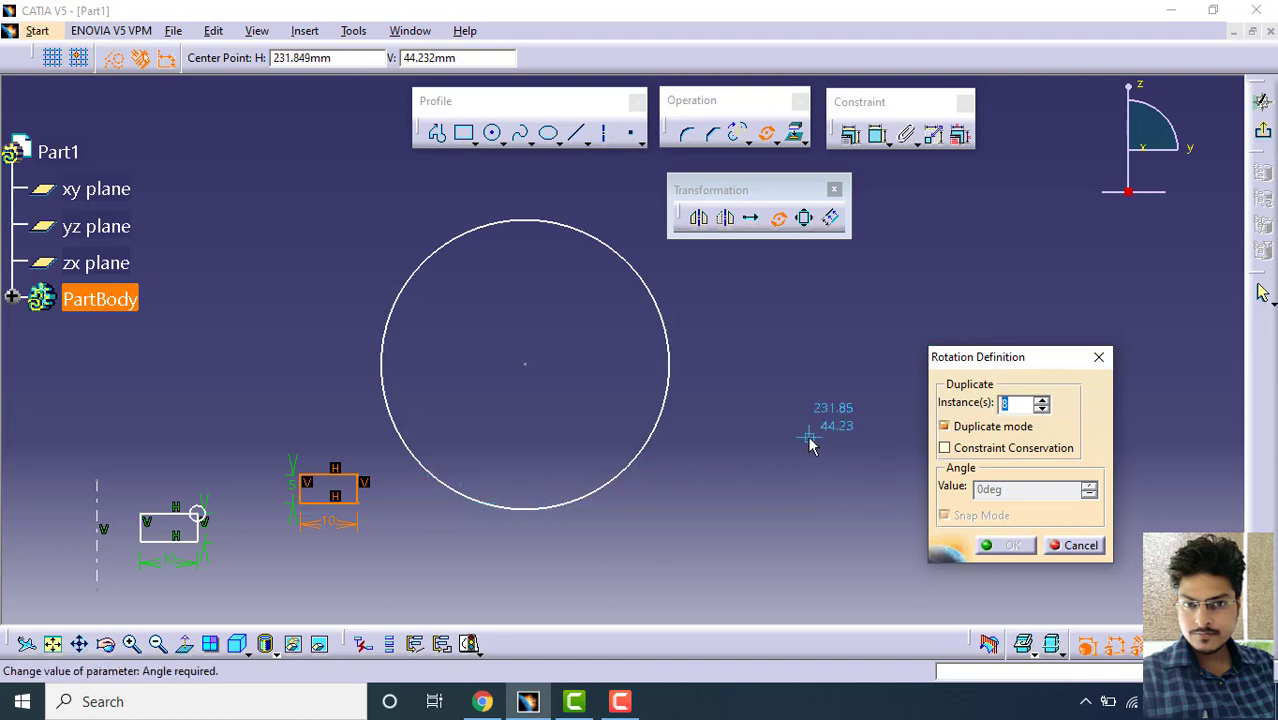
{"action": "left_click", "coordinate": [527, 369]}
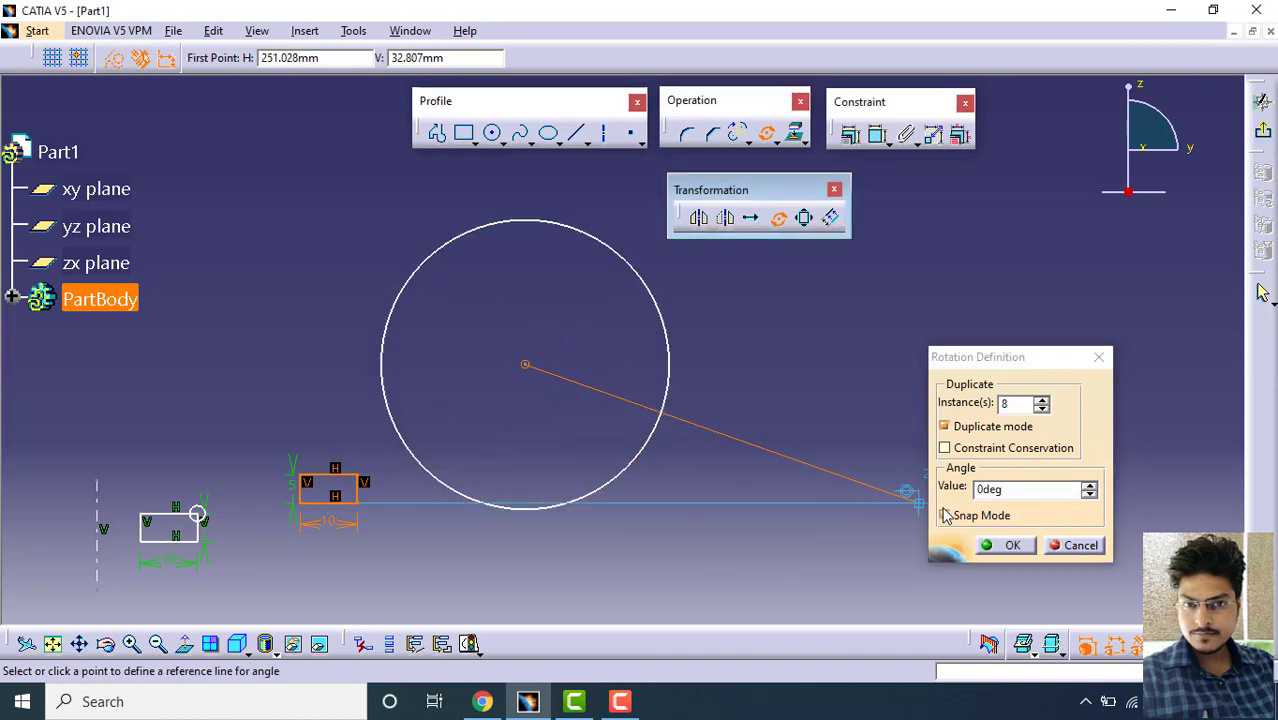
Step: Raise the rotation angle in 5-degree increments to 45deg to preview the copies around the circle
{"action": "double_click", "coordinate": [1017, 491]}
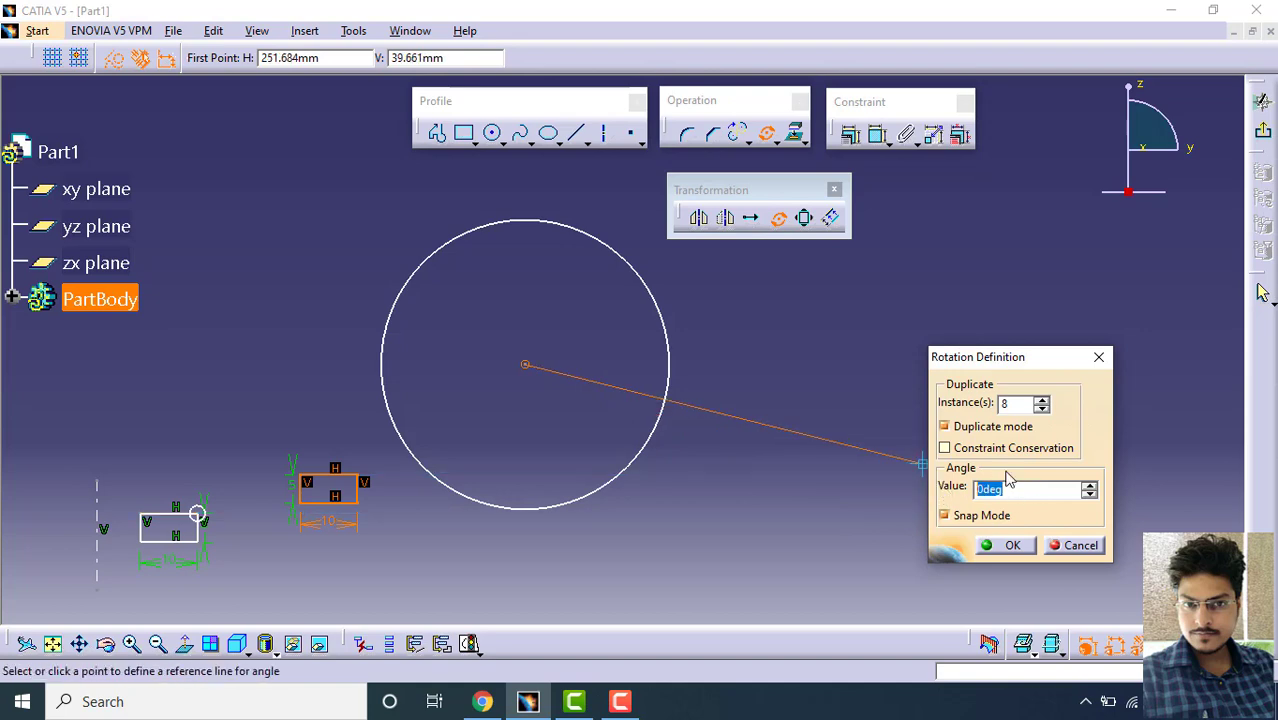
{"action": "left_click", "coordinate": [1089, 484]}
{"action": "left_click", "coordinate": [1090, 485]}
{"action": "left_click", "coordinate": [1090, 485]}
{"action": "left_click", "coordinate": [1090, 485]}
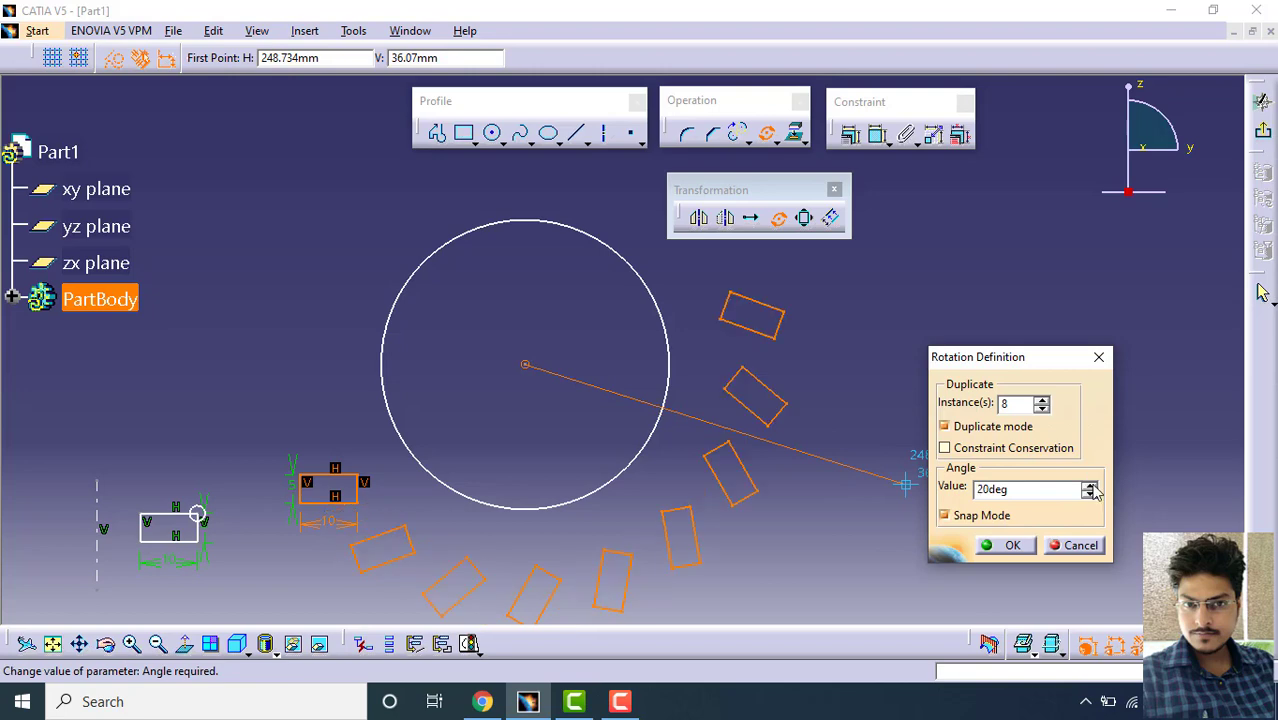
{"action": "left_click", "coordinate": [1090, 485]}
{"action": "left_click", "coordinate": [1090, 485]}
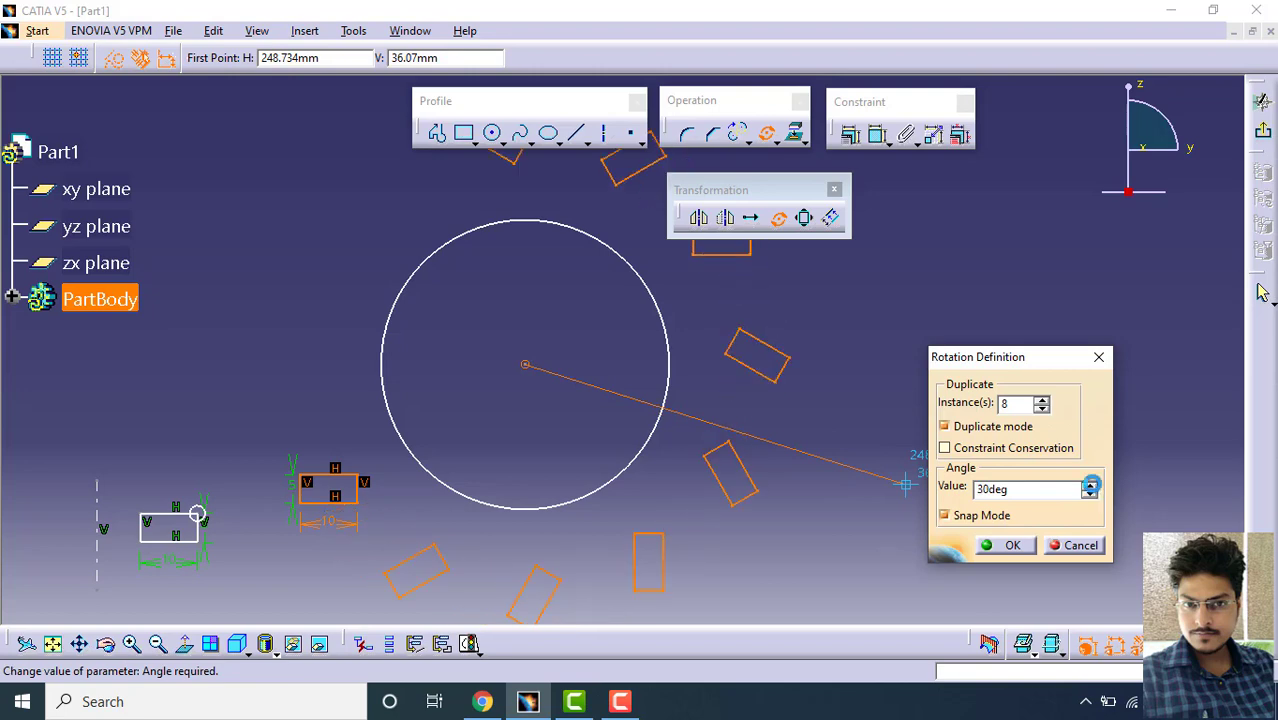
{"action": "left_click", "coordinate": [1090, 485]}
{"action": "left_click", "coordinate": [1090, 485]}
{"action": "left_click", "coordinate": [1090, 485]}
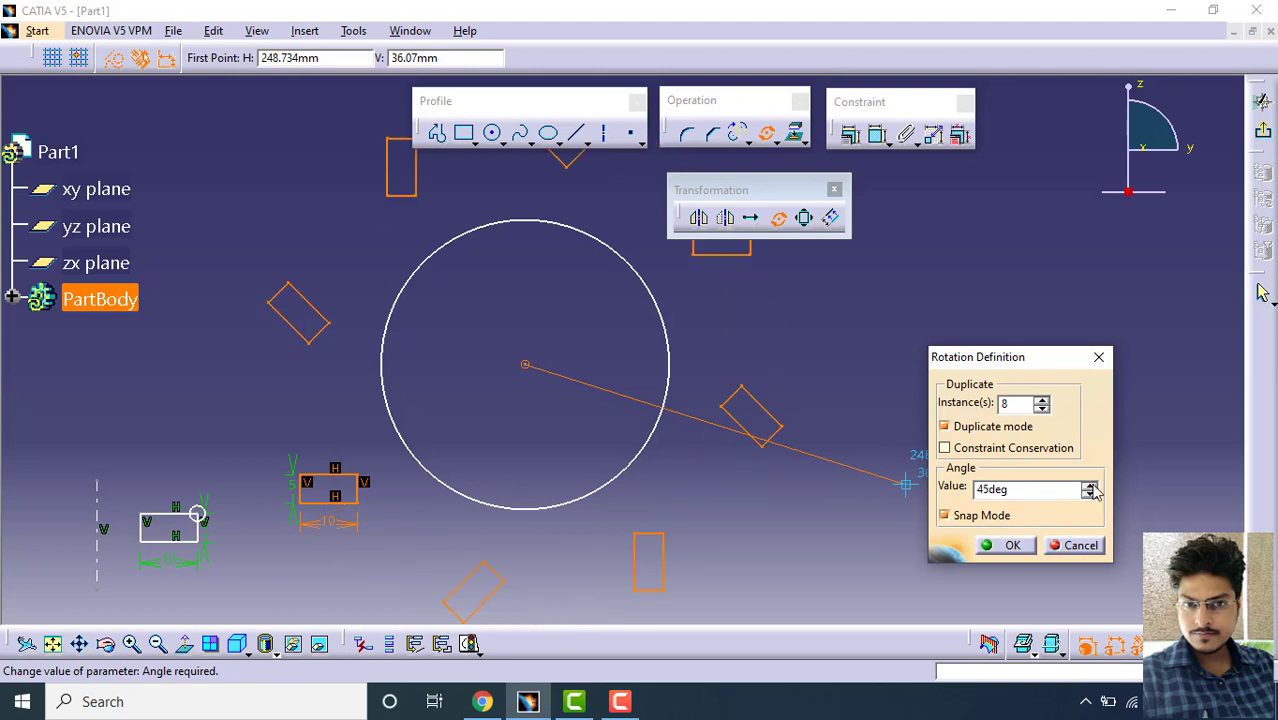
Step: Lower the rotation angle in 5-degree increments to 20deg to preview the closer spacing
{"action": "left_click", "coordinate": [1091, 494]}
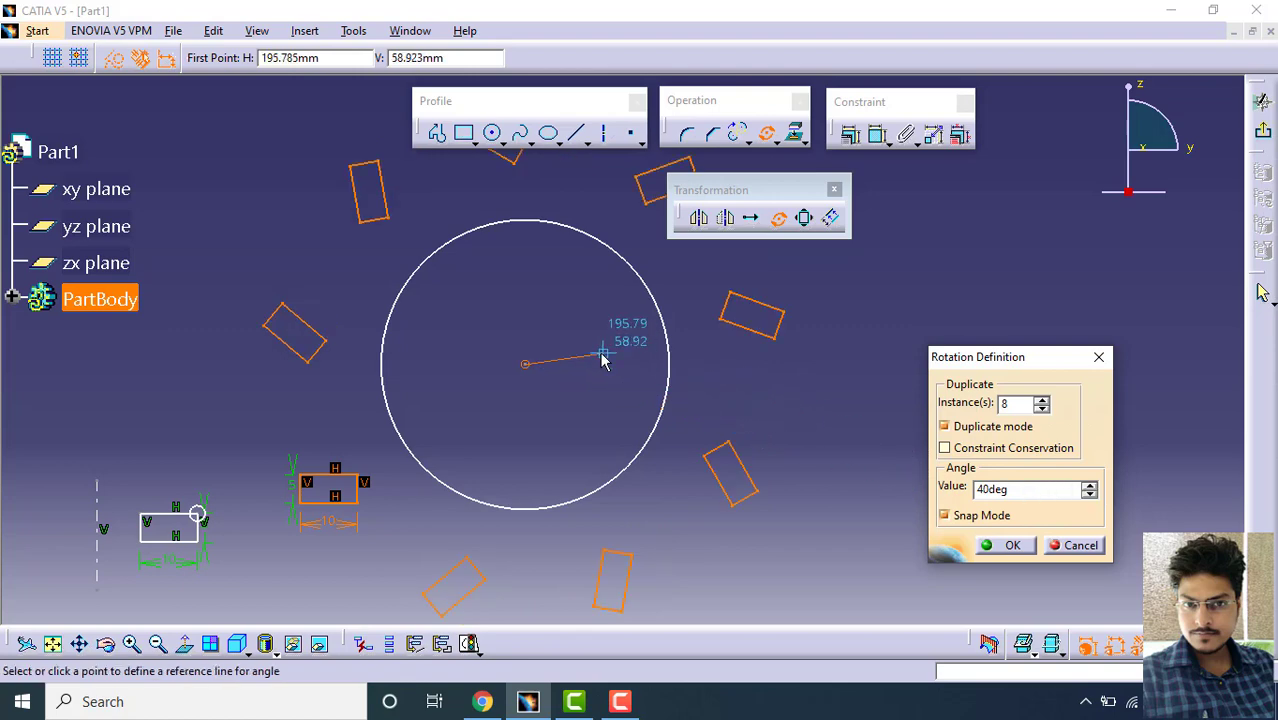
{"action": "middle_click_drag", "start_coordinate": [603, 360], "coordinate": [606, 411], "text": "ctrl"}
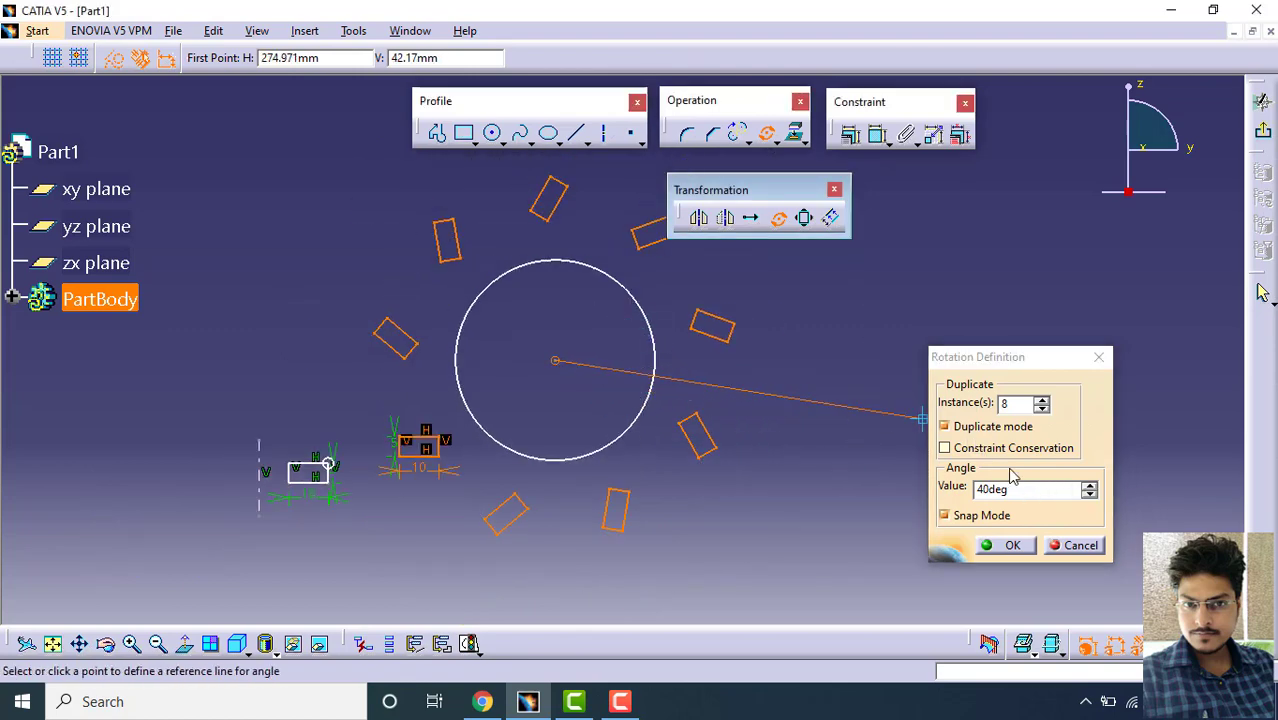
{"action": "left_click", "coordinate": [1090, 493]}
{"action": "left_click", "coordinate": [1090, 494]}
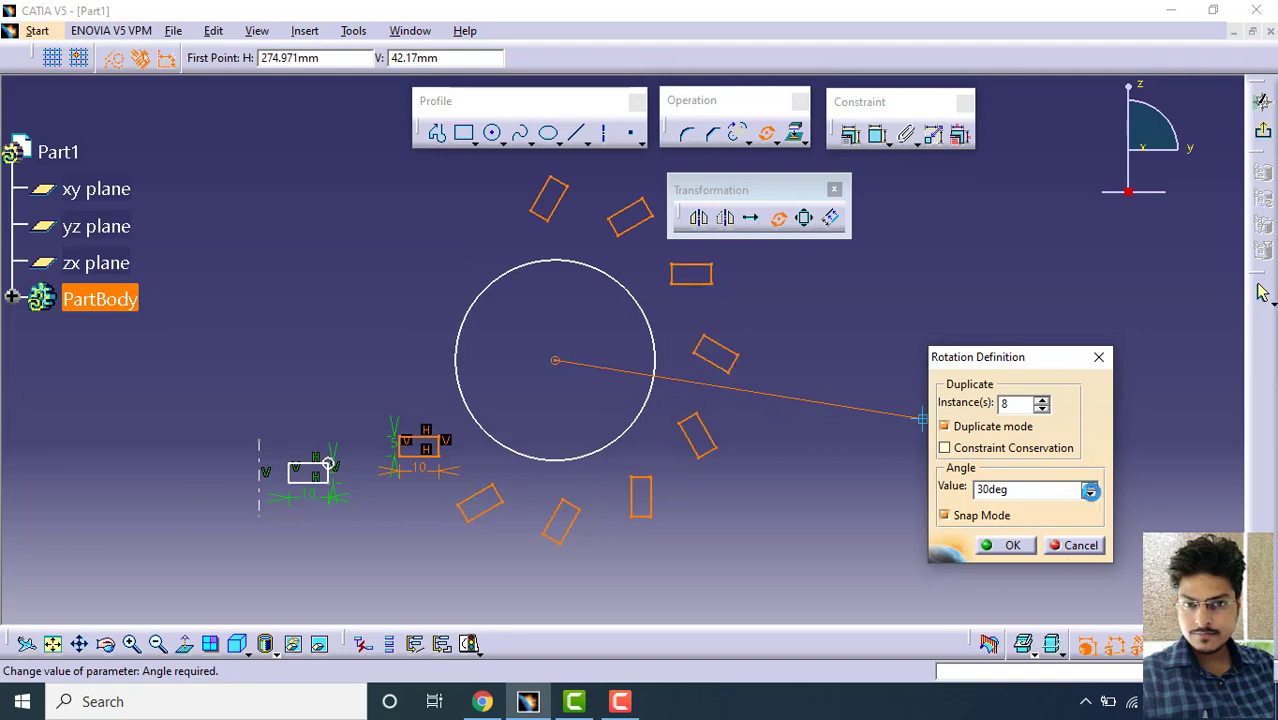
{"action": "left_click", "coordinate": [1090, 494]}
{"action": "left_click", "coordinate": [1091, 495]}
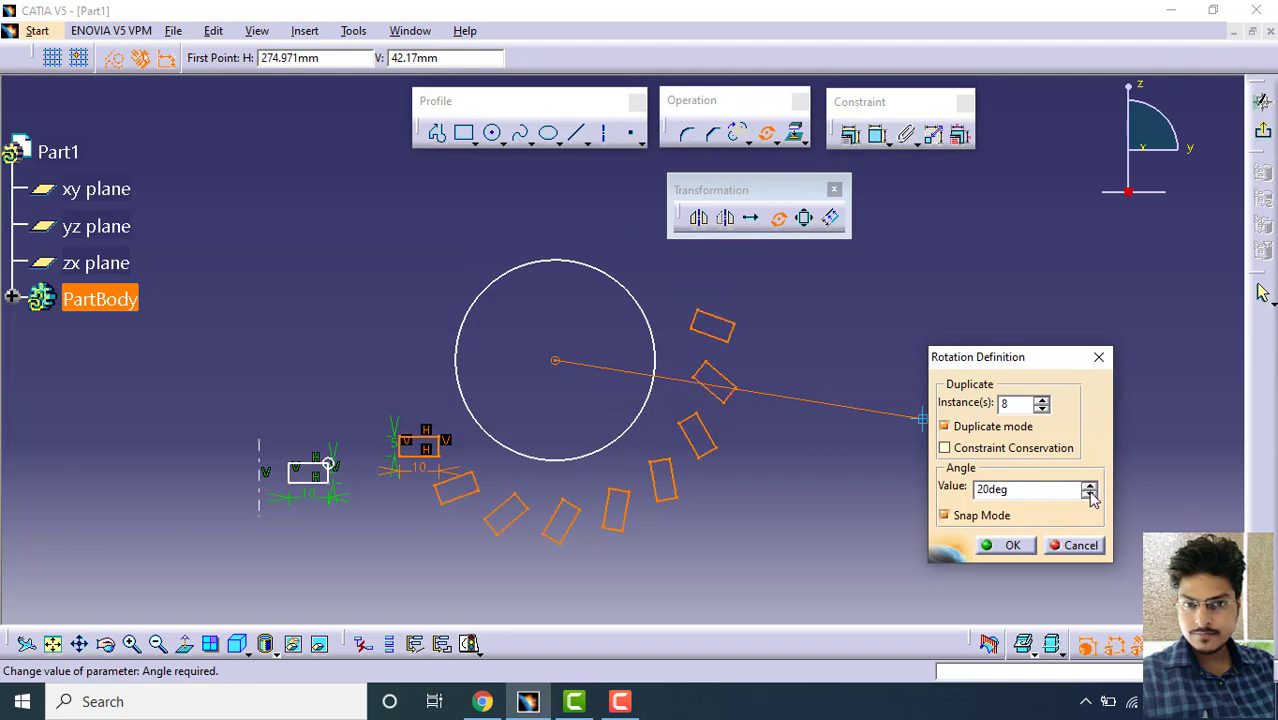
Step: Set the rotation angle to 30deg and create the rotated rectangle copies
{"action": "left_click", "coordinate": [1089, 487]}
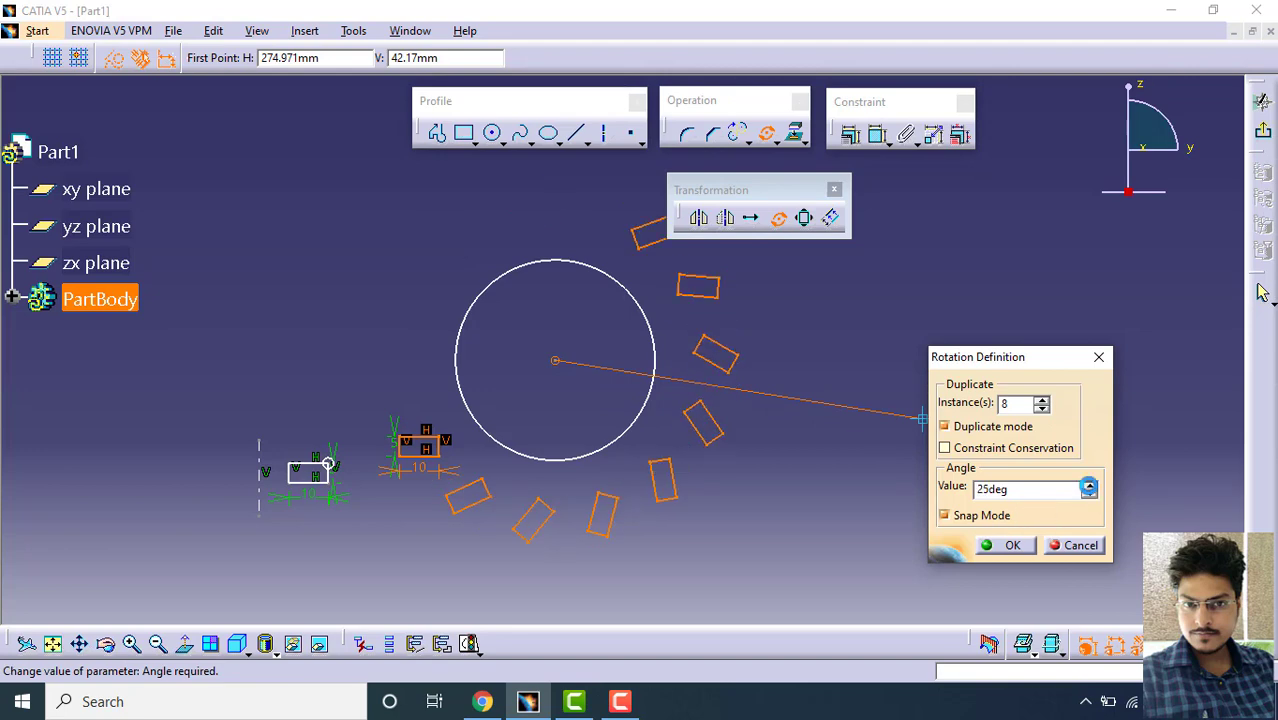
{"action": "left_click", "coordinate": [1089, 487]}
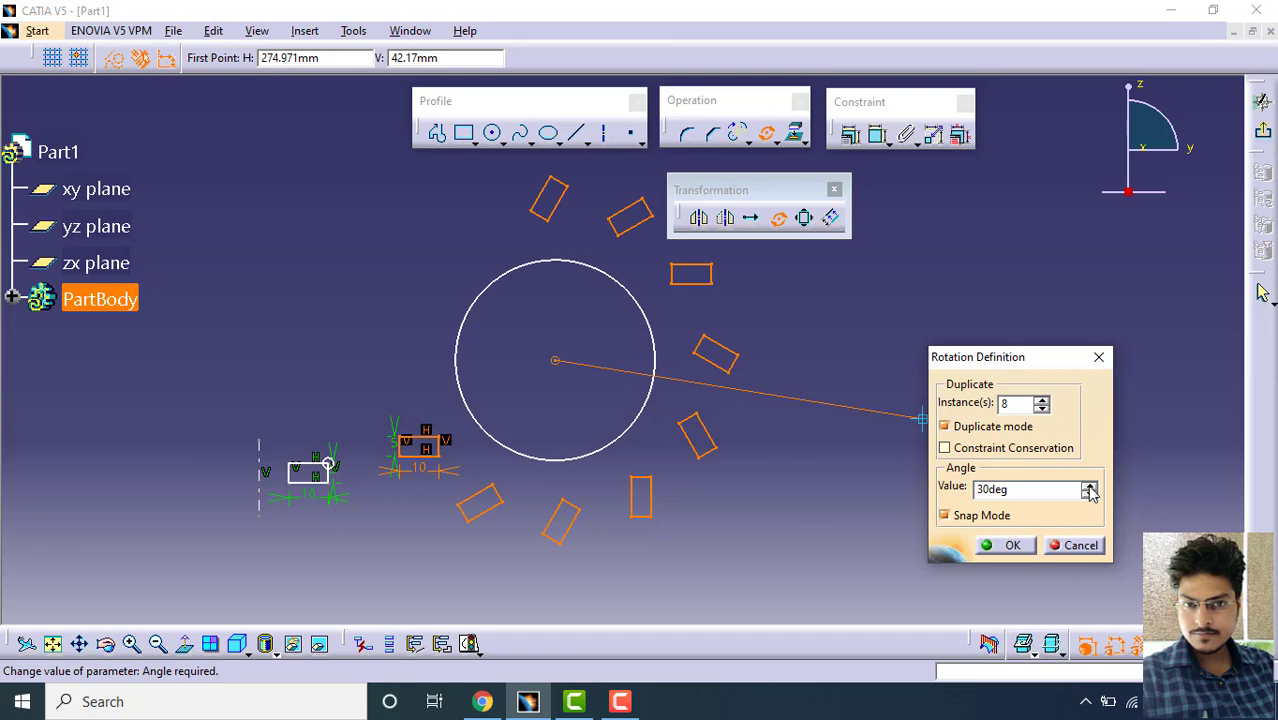
{"action": "left_click", "coordinate": [1010, 545]}
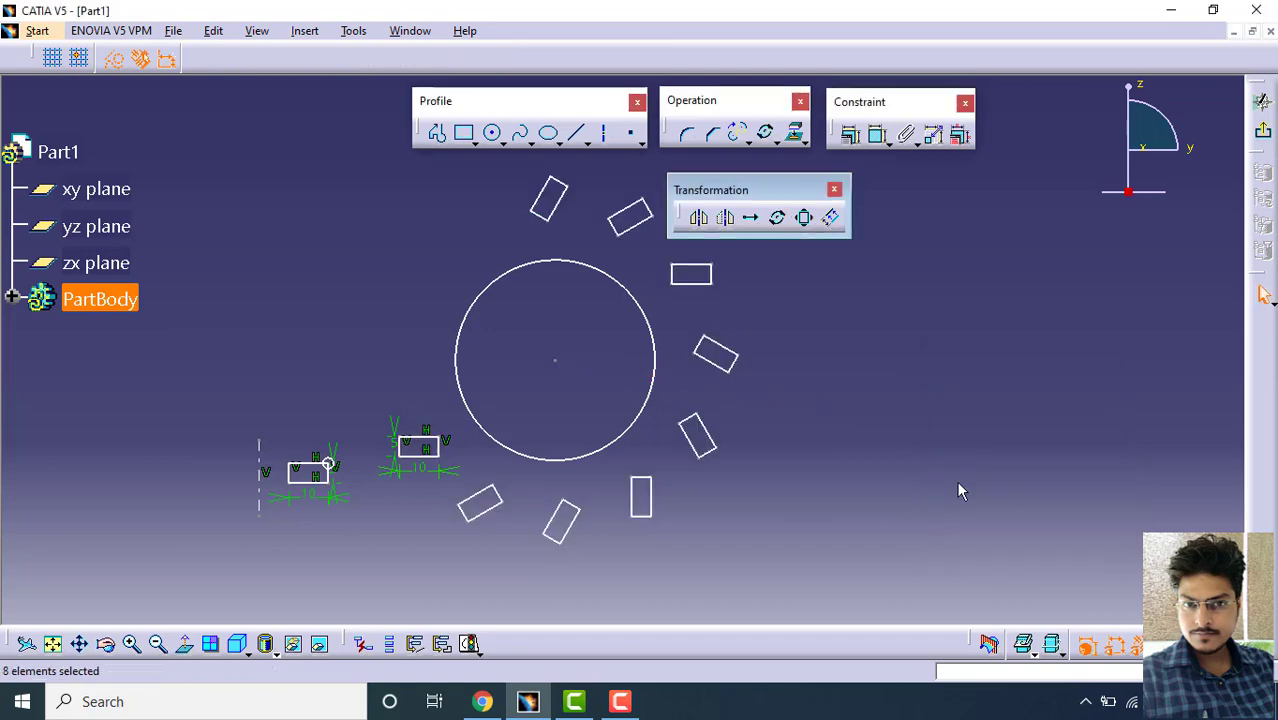
Step: Undo the rotated rectangle copies and the circle
{"action": "mouse_move", "coordinate": [815, 352]}
{"action": "middle_mouse_down"}
{"action": "mouse_move", "coordinate": [819, 408]}
{"action": "mouse_move", "coordinate": [811, 374]}
{"action": "middle_mouse_up"}
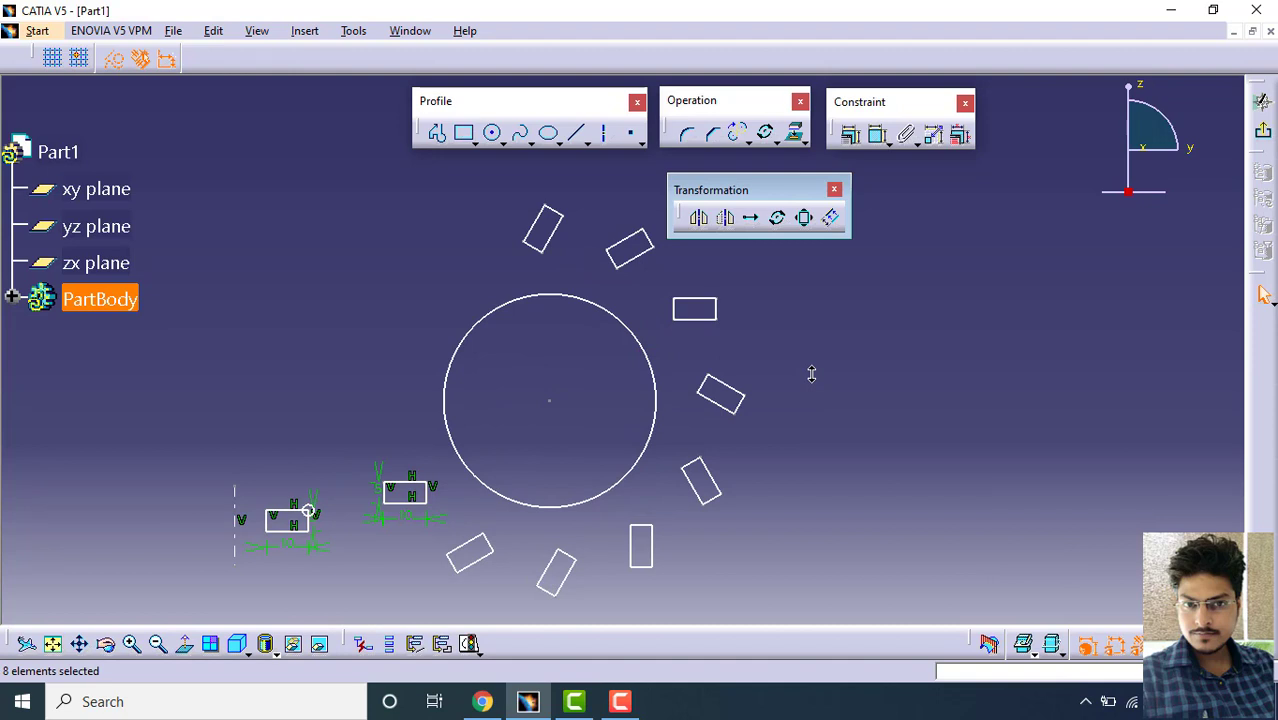
{"action": "middle_click_drag", "start_coordinate": [806, 356], "coordinate": [811, 390]}
{"action": "middle_click", "coordinate": [817, 340]}
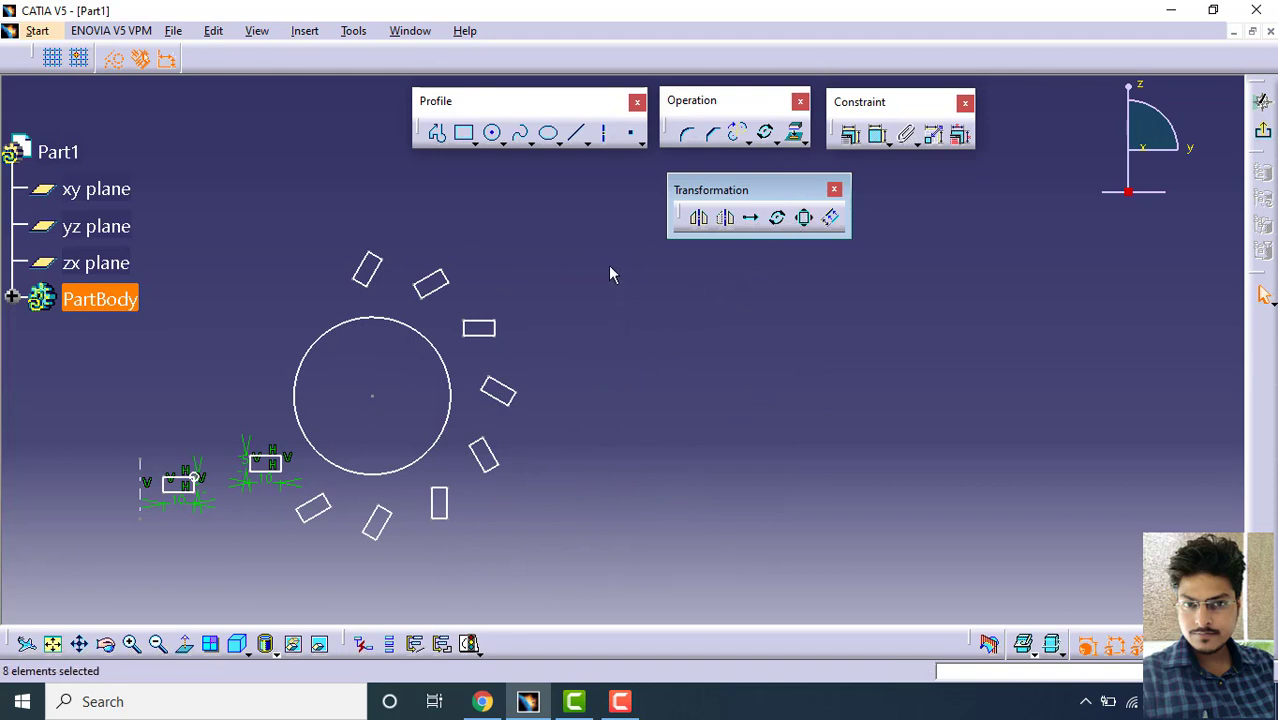
{"action": "key", "text": "ctrl+z"}
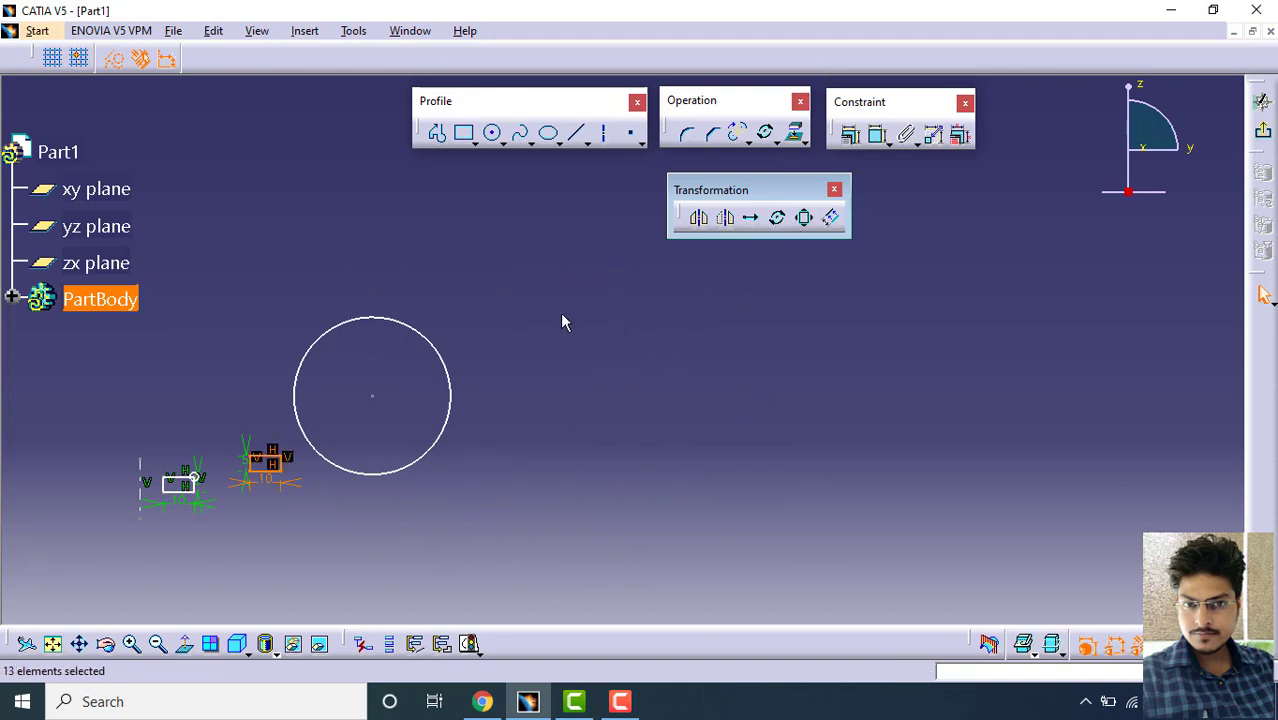
{"action": "key", "text": "ctrl+z"}
Step: Start scaling the isolated 10 by 5 mm rectangle as a duplicate with its constraints conserved, using its lower-left corner as the scaling centre
{"action": "mouse_move", "coordinate": [332, 421]}
{"action": "middle_mouse_down"}
{"action": "mouse_move", "coordinate": [391, 398]}
{"action": "mouse_move", "coordinate": [434, 262]}
{"action": "middle_mouse_up"}
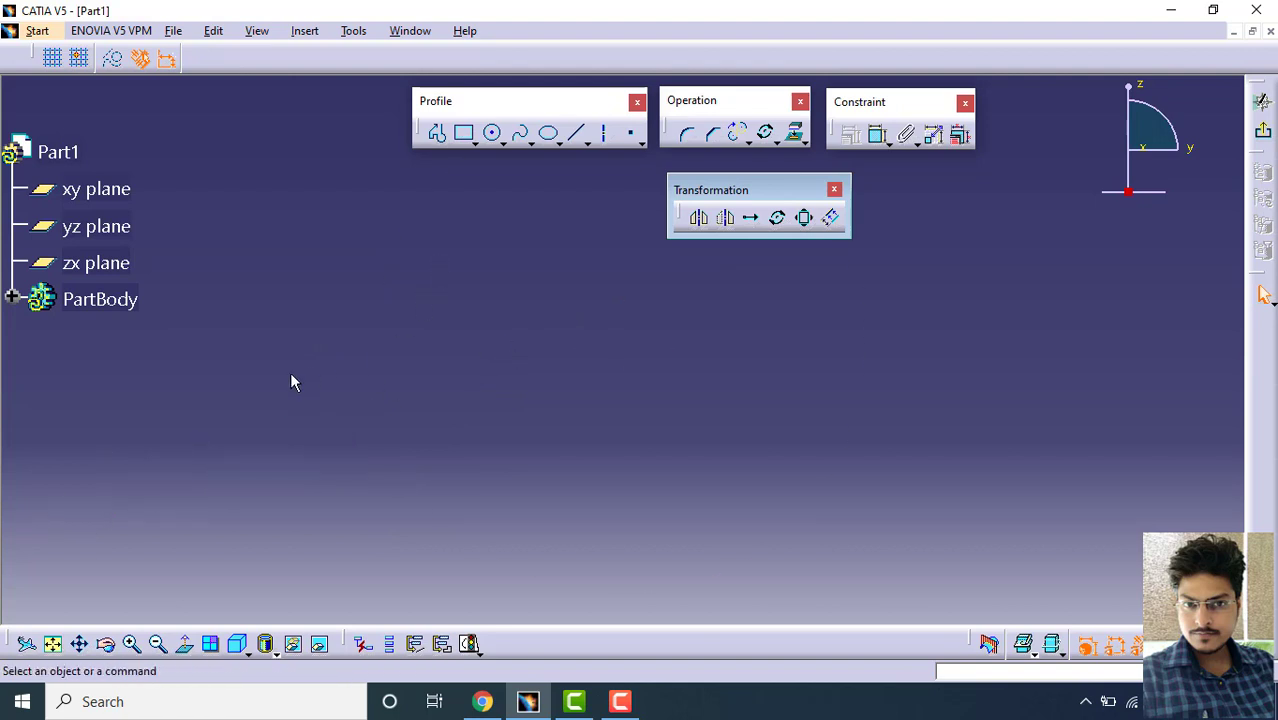
{"action": "middle_click_drag", "start_coordinate": [150, 480], "coordinate": [740, 336]}
{"action": "middle_click_drag", "start_coordinate": [510, 424], "coordinate": [710, 334]}
{"action": "mouse_move", "coordinate": [630, 401]}
{"action": "middle_mouse_down"}
{"action": "mouse_move", "coordinate": [665, 288]}
{"action": "mouse_move", "coordinate": [596, 328]}
{"action": "mouse_move", "coordinate": [590, 300]}
{"action": "middle_mouse_up"}
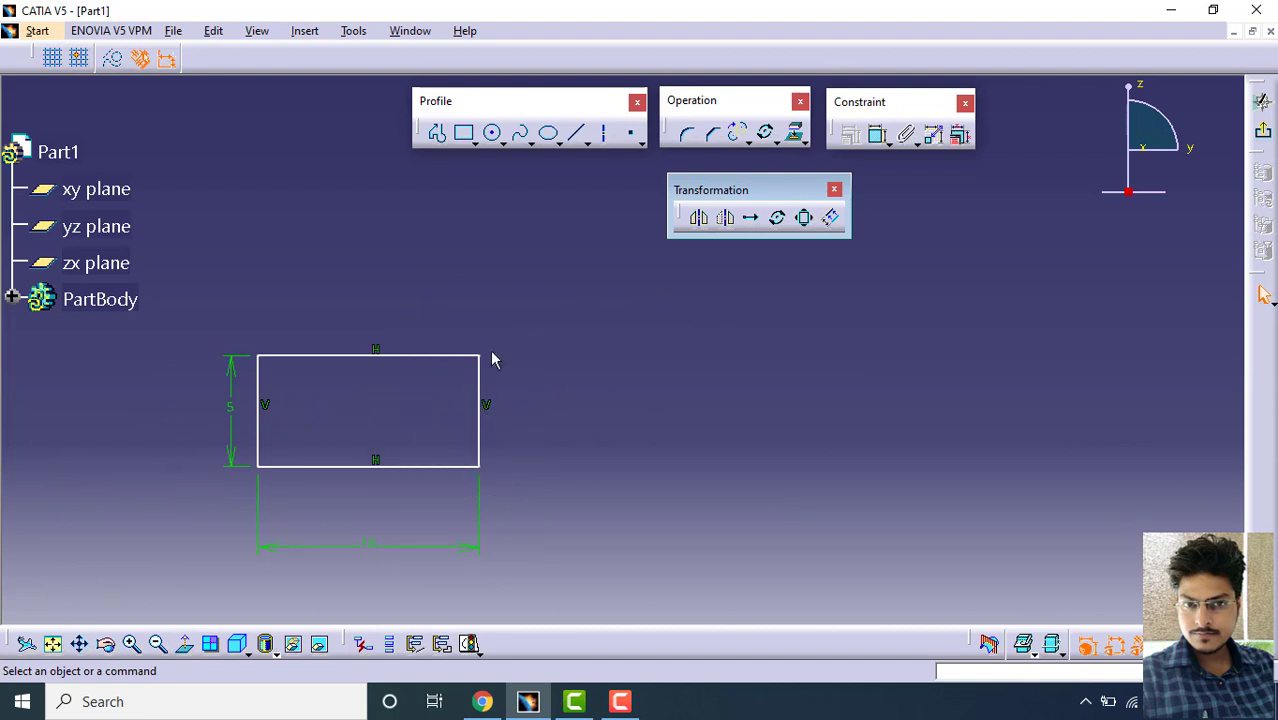
{"action": "mouse_move", "coordinate": [536, 302]}
{"action": "left_mouse_down"}
{"action": "mouse_move", "coordinate": [430, 412]}
{"action": "mouse_move", "coordinate": [126, 590]}
{"action": "left_mouse_up"}
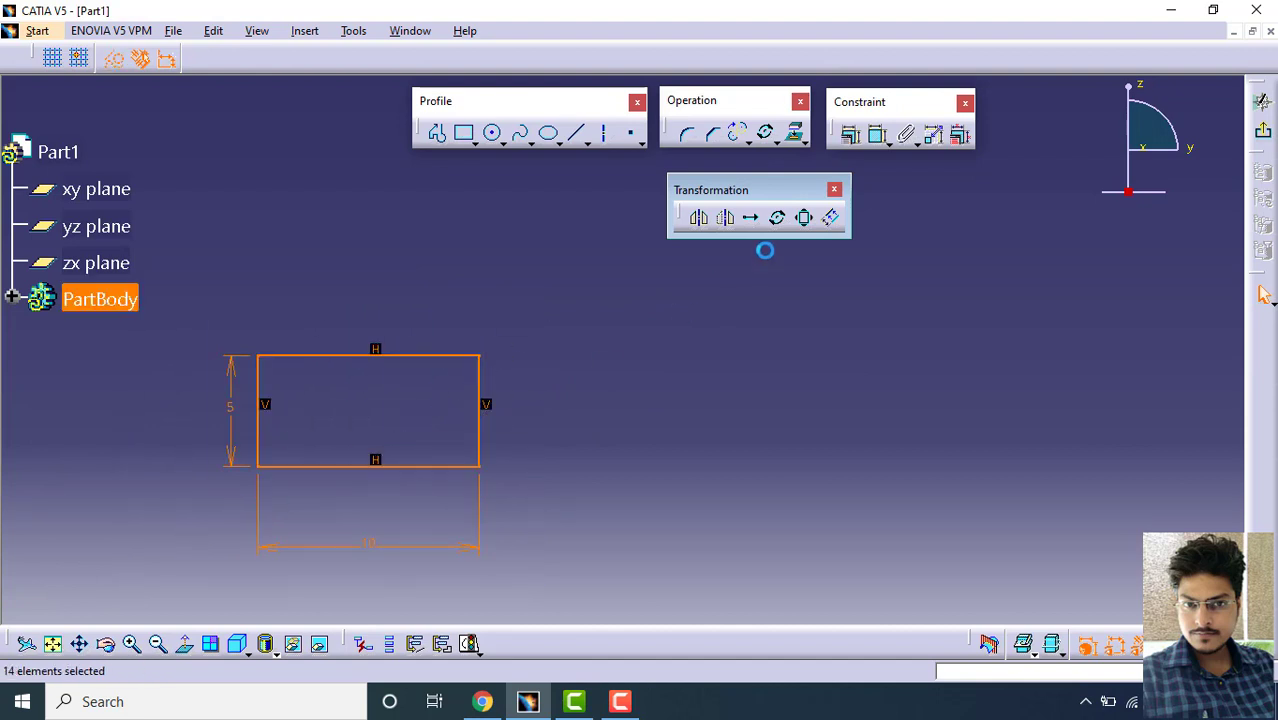
{"action": "left_click", "coordinate": [805, 218]}
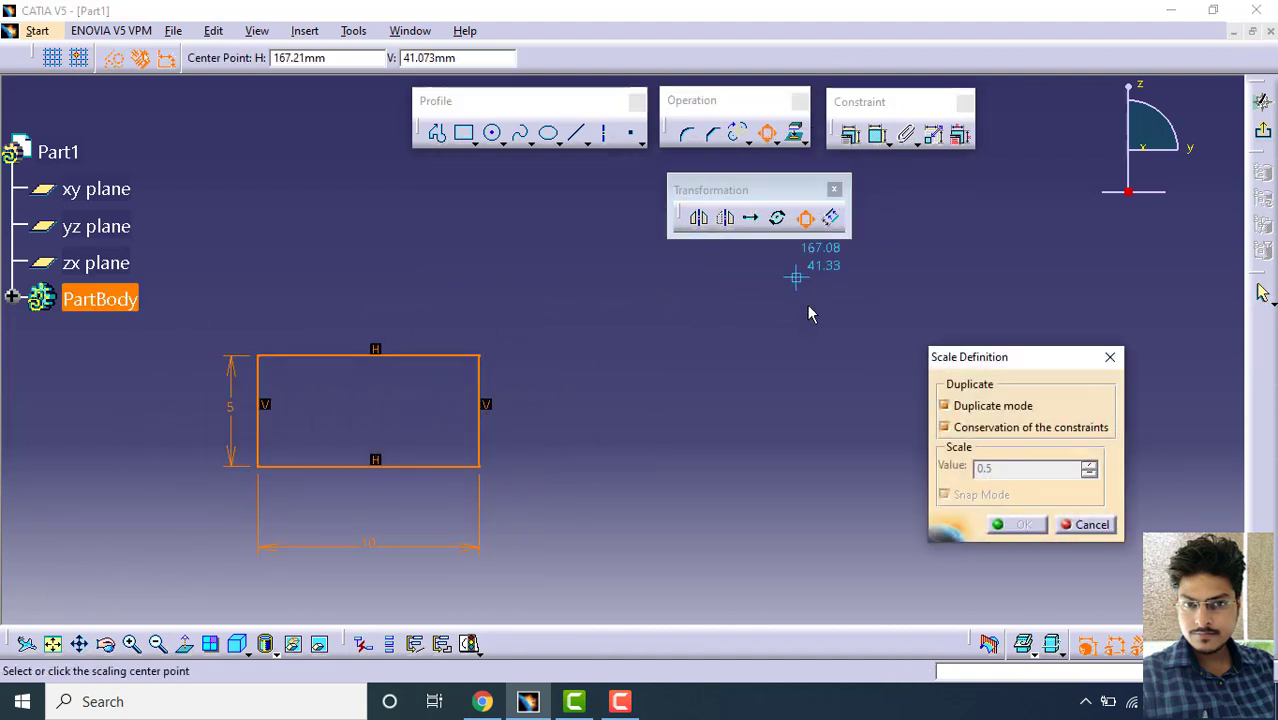
{"action": "left_click", "coordinate": [945, 407]}
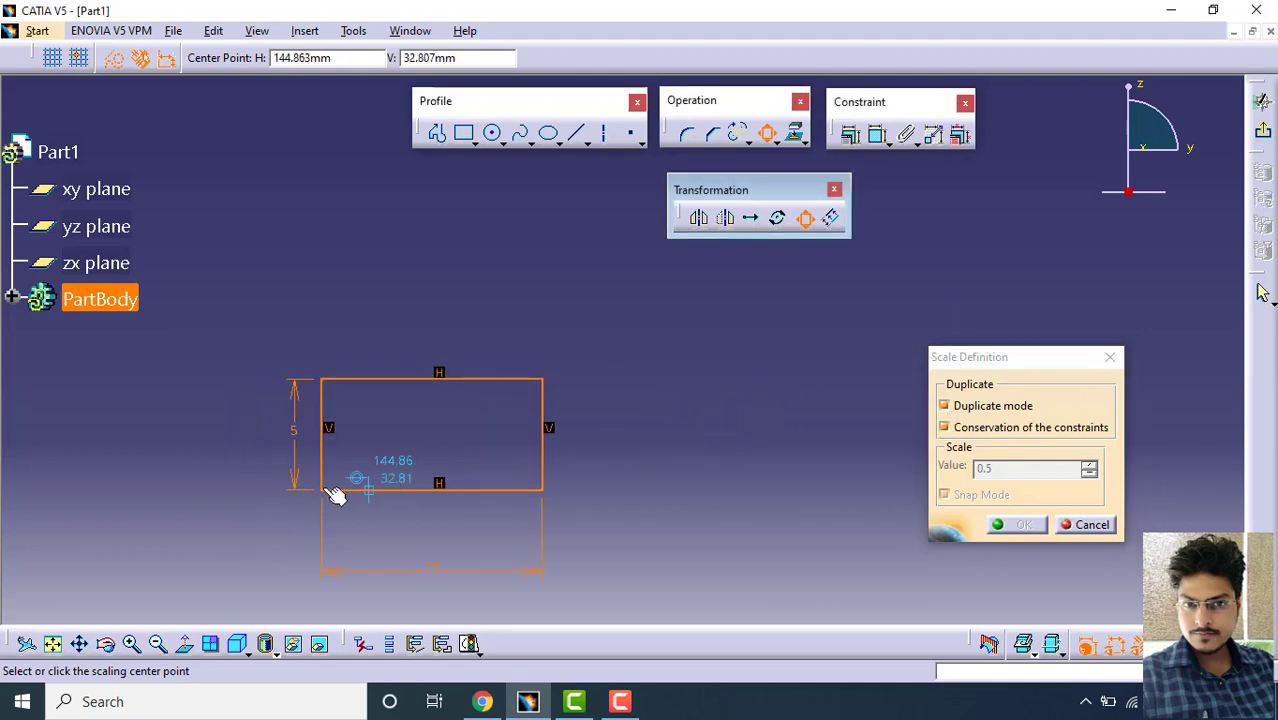
{"action": "left_click", "coordinate": [322, 490]}
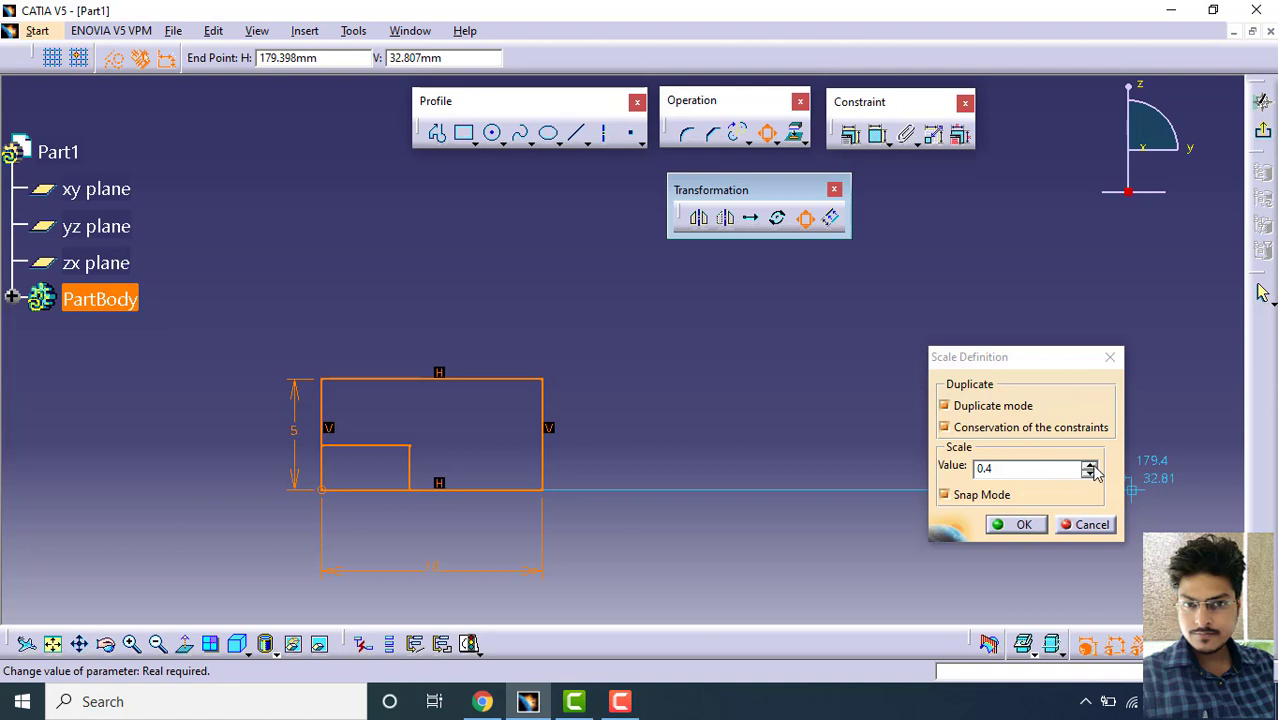
Step: Set the scale value to 2 and create the enlarged duplicate rectangle
{"action": "left_click", "coordinate": [1091, 465]}
{"action": "left_click", "coordinate": [1091, 465]}
{"action": "left_click", "coordinate": [1091, 465]}
{"action": "left_click", "coordinate": [1091, 465]}
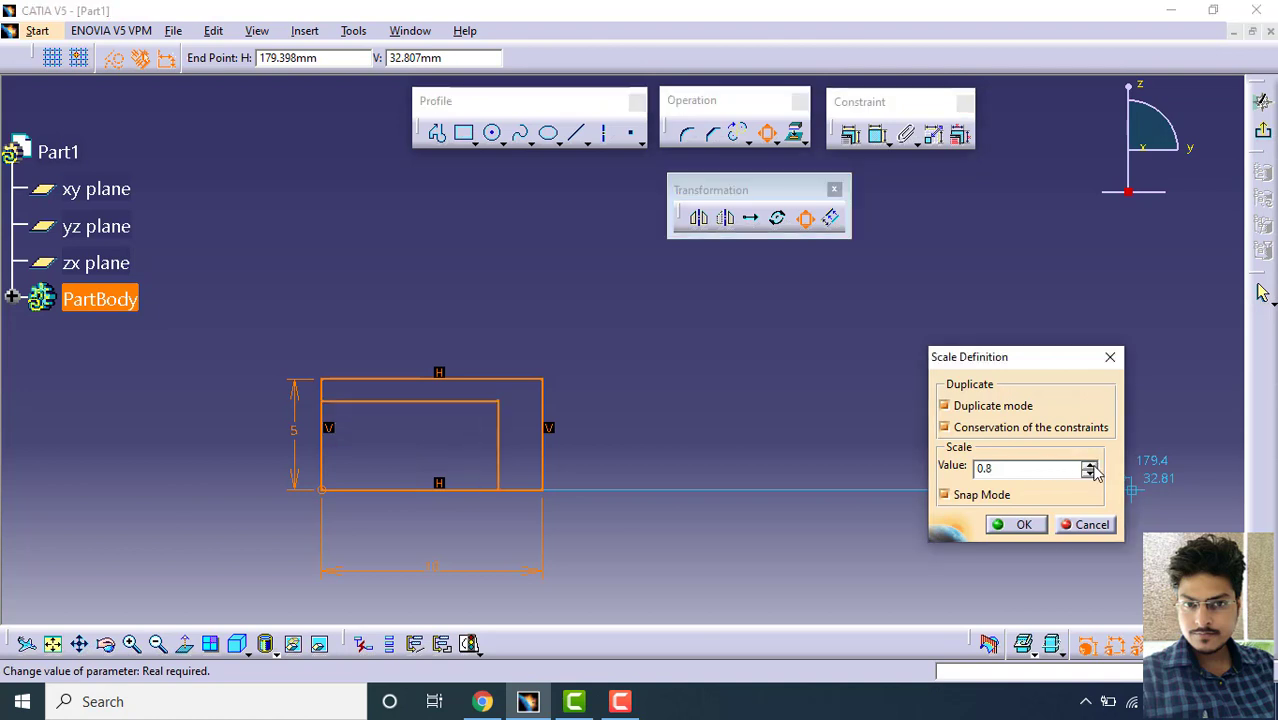
{"action": "left_click", "coordinate": [1091, 465]}
{"action": "left_click", "coordinate": [1091, 465]}
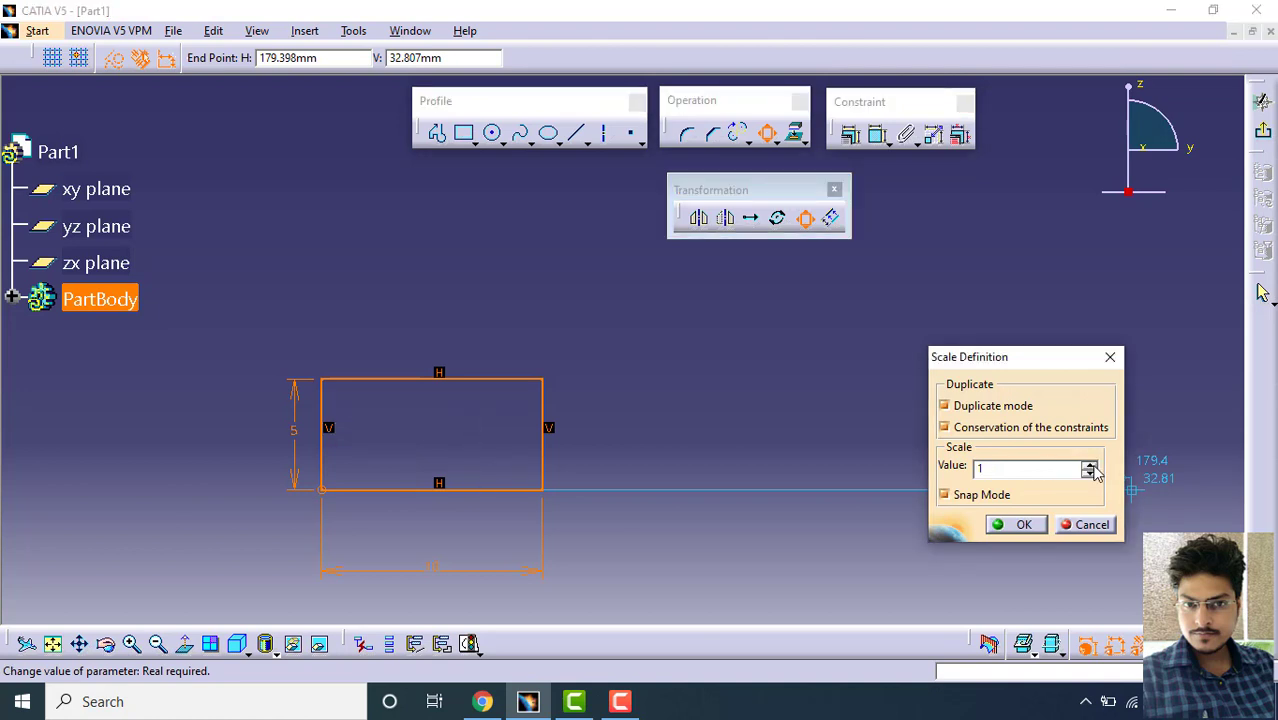
{"action": "left_click", "coordinate": [1091, 465]}
{"action": "left_click", "coordinate": [1091, 465]}
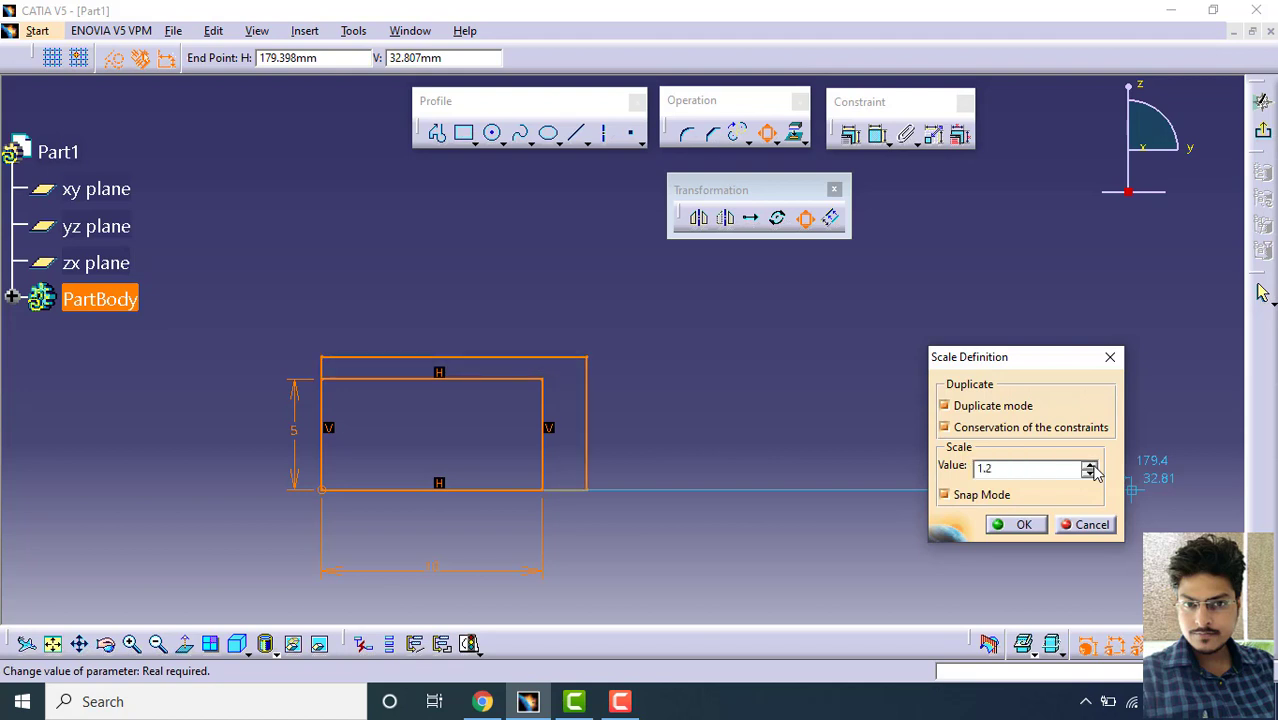
{"action": "left_click", "coordinate": [1091, 465]}
{"action": "left_click", "coordinate": [1091, 465]}
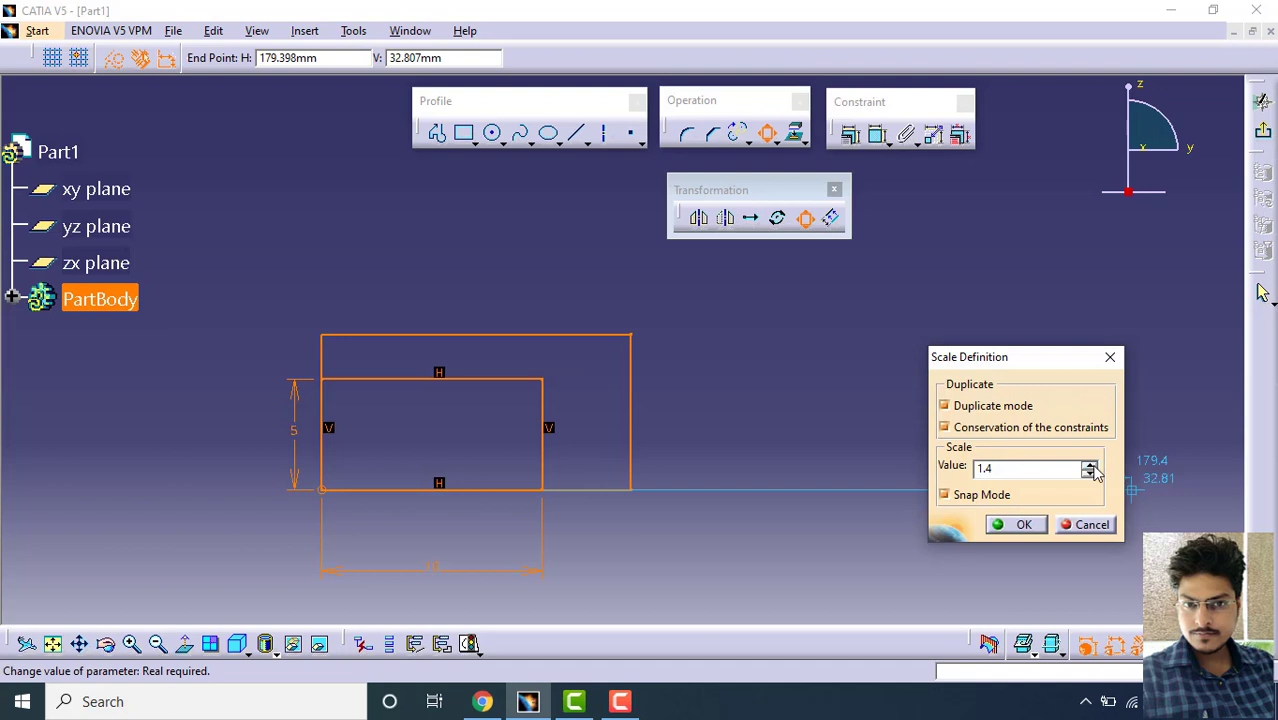
{"action": "left_click", "coordinate": [1091, 465]}
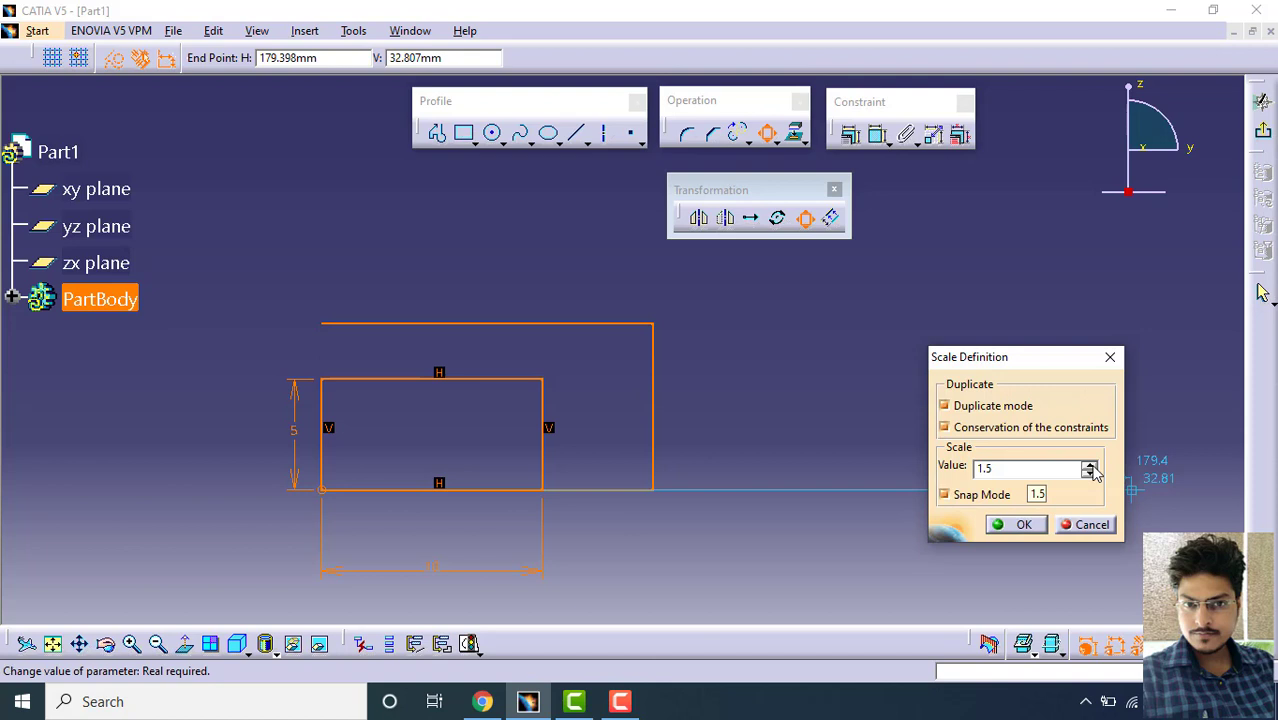
{"action": "left_click", "coordinate": [1090, 466]}
{"action": "left_click", "coordinate": [1090, 466]}
{"action": "left_click", "coordinate": [1090, 466]}
{"action": "left_click", "coordinate": [1090, 466]}
{"action": "left_click", "coordinate": [1090, 466]}
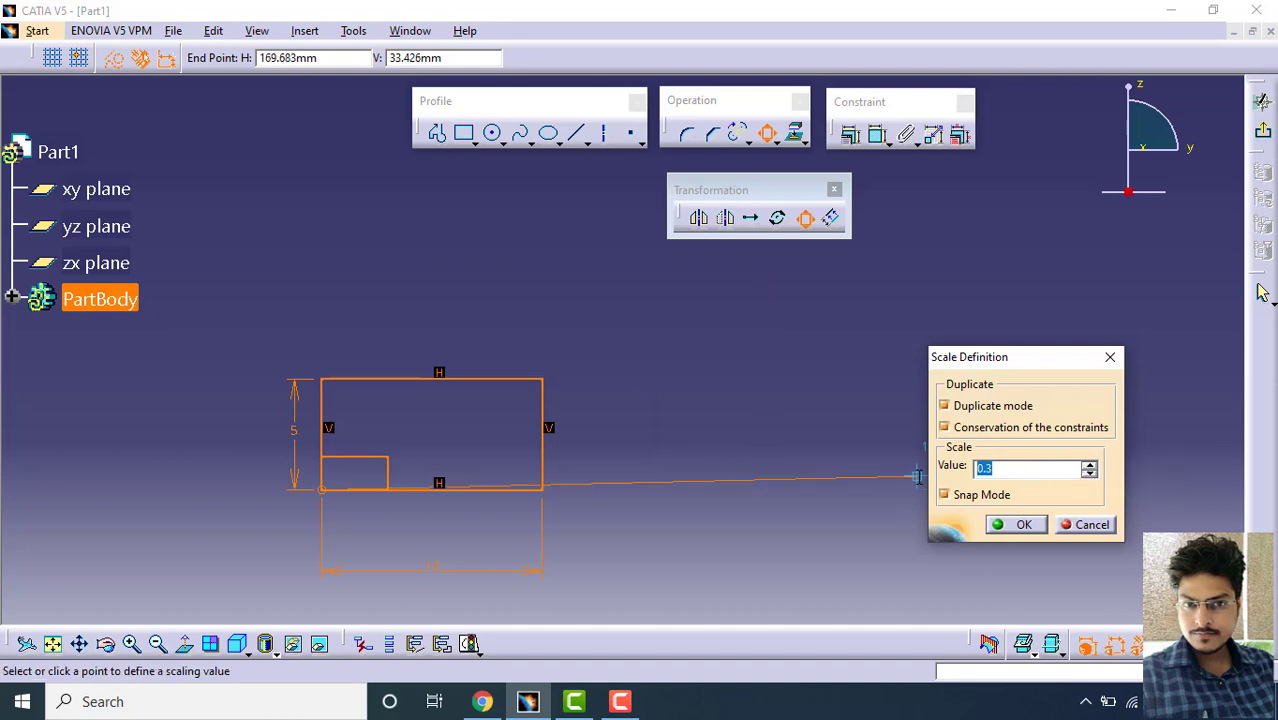
{"action": "left_click", "coordinate": [1020, 525]}
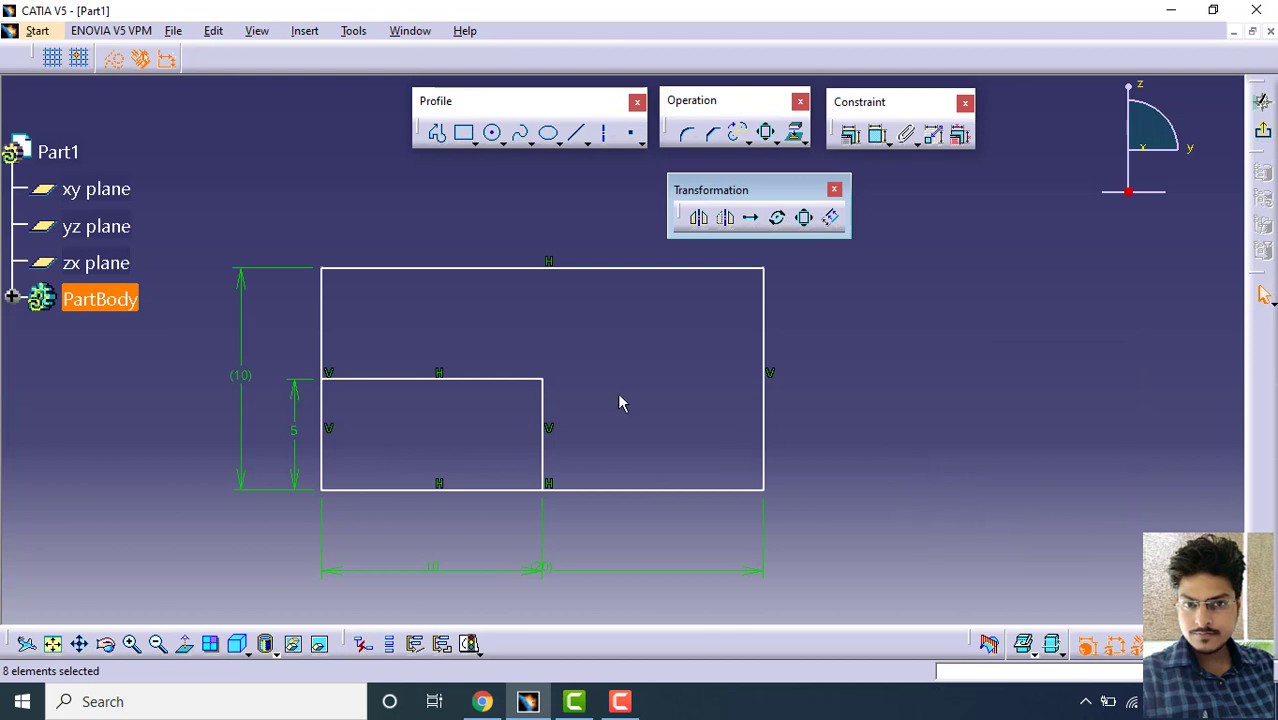
Step: Move the enlarged rectangle's width dimension further down, clear of the smaller rectangle's width dimension
{"action": "mouse_move", "coordinate": [620, 403]}
{"action": "middle_mouse_down"}
{"action": "mouse_move", "coordinate": [708, 408]}
{"action": "mouse_move", "coordinate": [713, 379]}
{"action": "mouse_move", "coordinate": [688, 384]}
{"action": "mouse_move", "coordinate": [679, 351]}
{"action": "mouse_move", "coordinate": [679, 288]}
{"action": "mouse_move", "coordinate": [686, 312]}
{"action": "middle_mouse_up"}
{"action": "left_click_drag", "start_coordinate": [608, 548], "coordinate": [598, 589]}
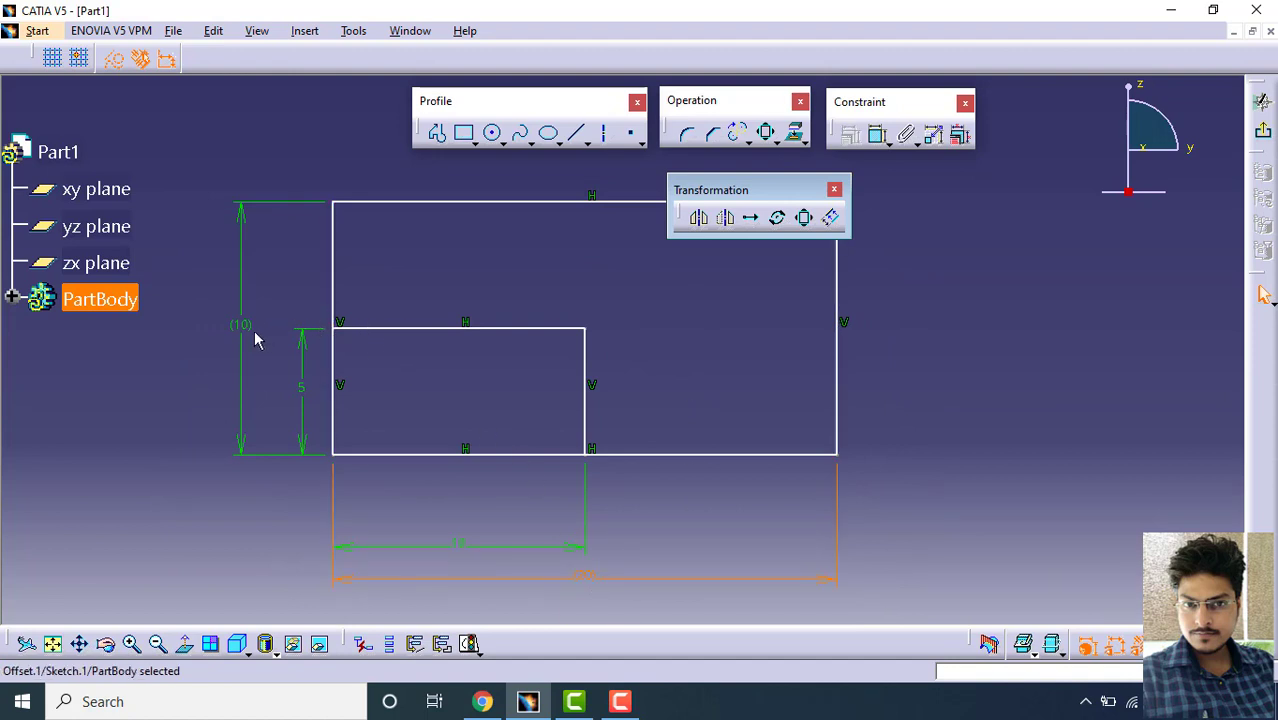
Step: Draw a horizontal line in the empty area to the right of the scaled rectangles
{"action": "left_click", "coordinate": [472, 547]}
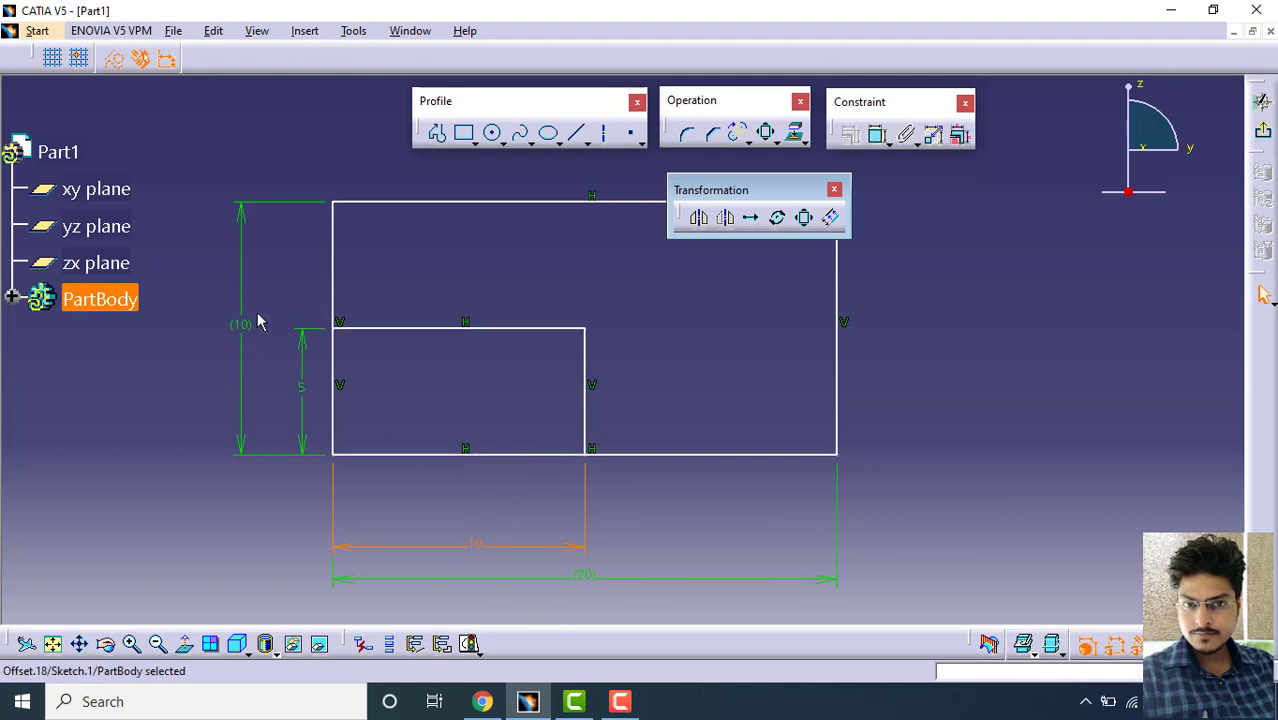
{"action": "mouse_move", "coordinate": [492, 366]}
{"action": "middle_mouse_down"}
{"action": "mouse_move", "coordinate": [499, 414]}
{"action": "mouse_move", "coordinate": [579, 365]}
{"action": "mouse_move", "coordinate": [542, 394]}
{"action": "mouse_move", "coordinate": [560, 450]}
{"action": "middle_mouse_up"}
{"action": "middle_click_drag", "start_coordinate": [595, 393], "coordinate": [428, 425]}
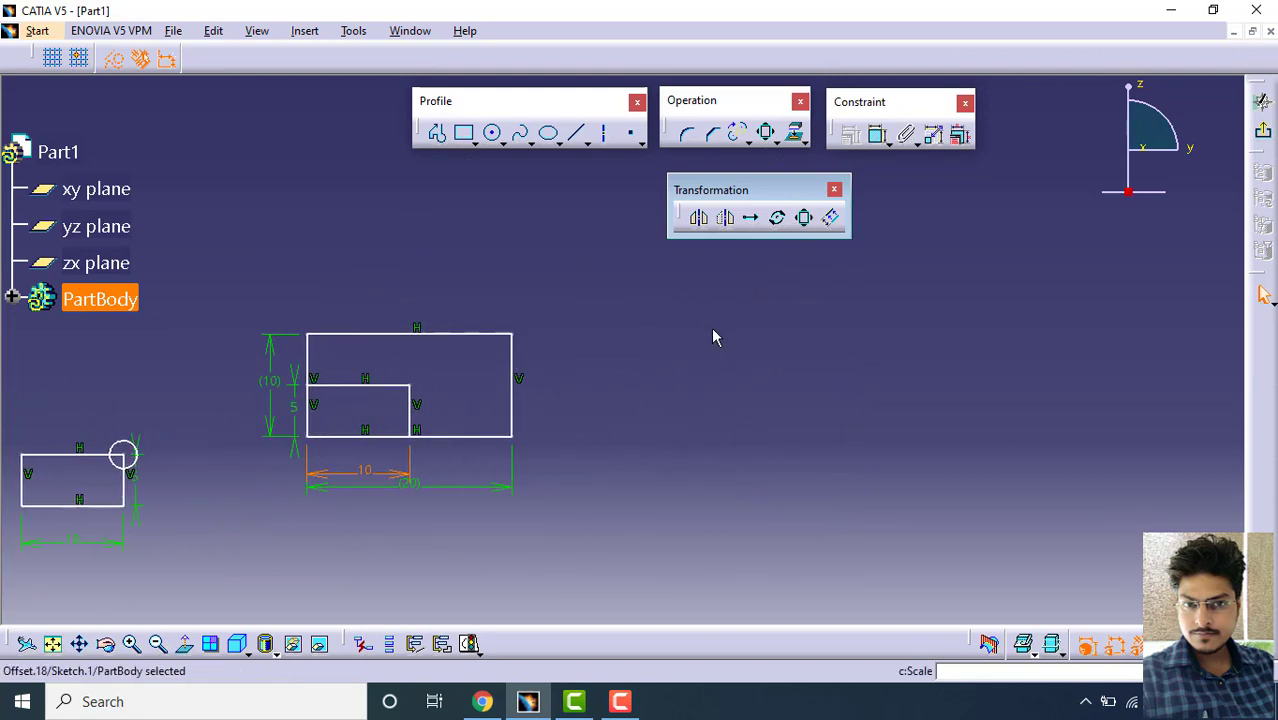
{"action": "middle_click_drag", "start_coordinate": [711, 329], "coordinate": [530, 373]}
{"action": "left_click", "coordinate": [576, 133]}
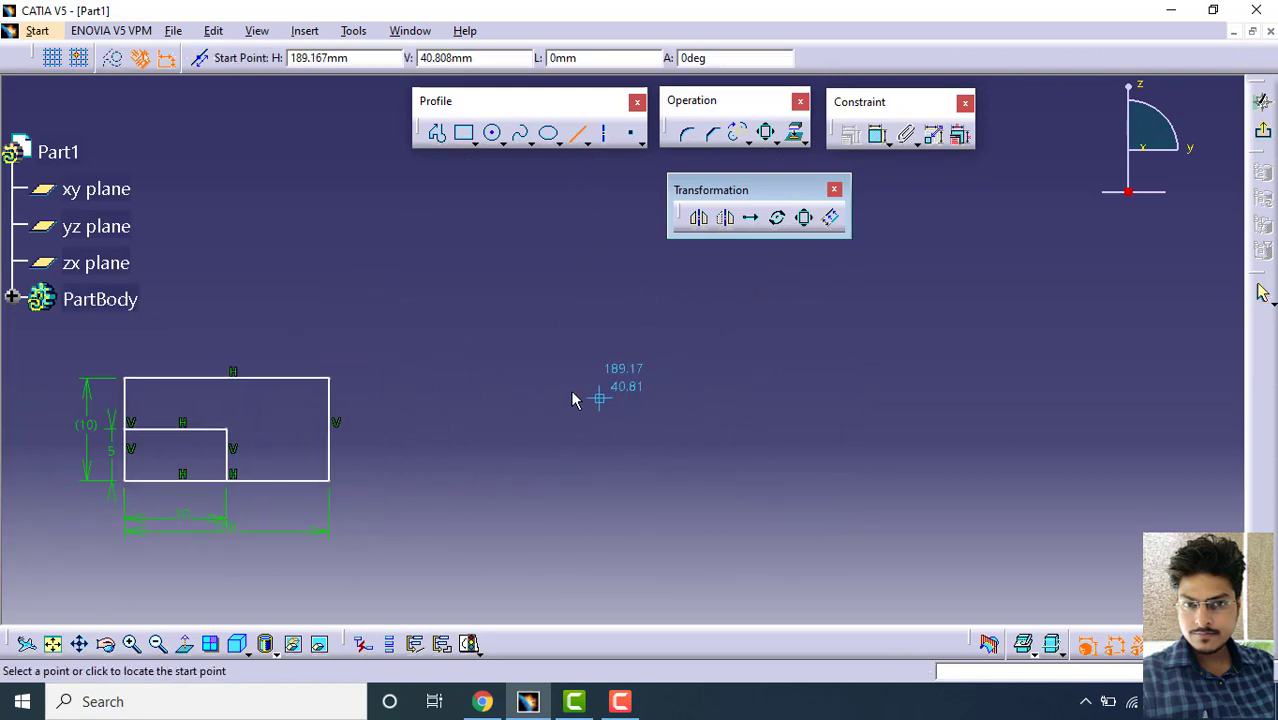
{"action": "left_click", "coordinate": [552, 378]}
{"action": "left_click", "coordinate": [793, 380]}
{"action": "middle_click_drag", "start_coordinate": [606, 318], "coordinate": [413, 338]}
Step: Draw a circle with a radius of about 10.4 mm to the right of the horizontal line
{"action": "left_click", "coordinate": [491, 133]}
{"action": "left_click", "coordinate": [967, 378]}
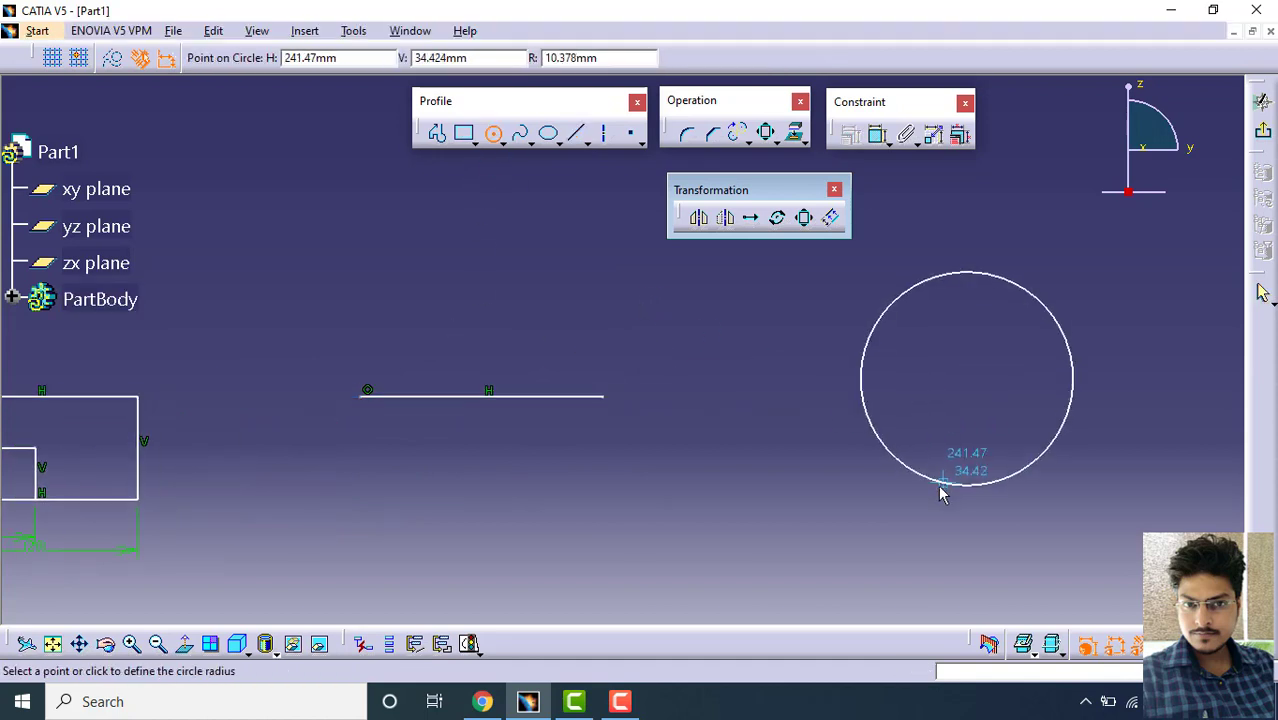
{"action": "left_click", "coordinate": [943, 487]}
{"action": "mouse_move", "coordinate": [680, 415]}
{"action": "middle_mouse_down"}
{"action": "mouse_move", "coordinate": [682, 456]}
{"action": "mouse_move", "coordinate": [699, 402]}
{"action": "mouse_move", "coordinate": [636, 414]}
{"action": "mouse_move", "coordinate": [760, 363]}
{"action": "mouse_move", "coordinate": [759, 379]}
{"action": "mouse_move", "coordinate": [773, 376]}
{"action": "middle_mouse_up"}
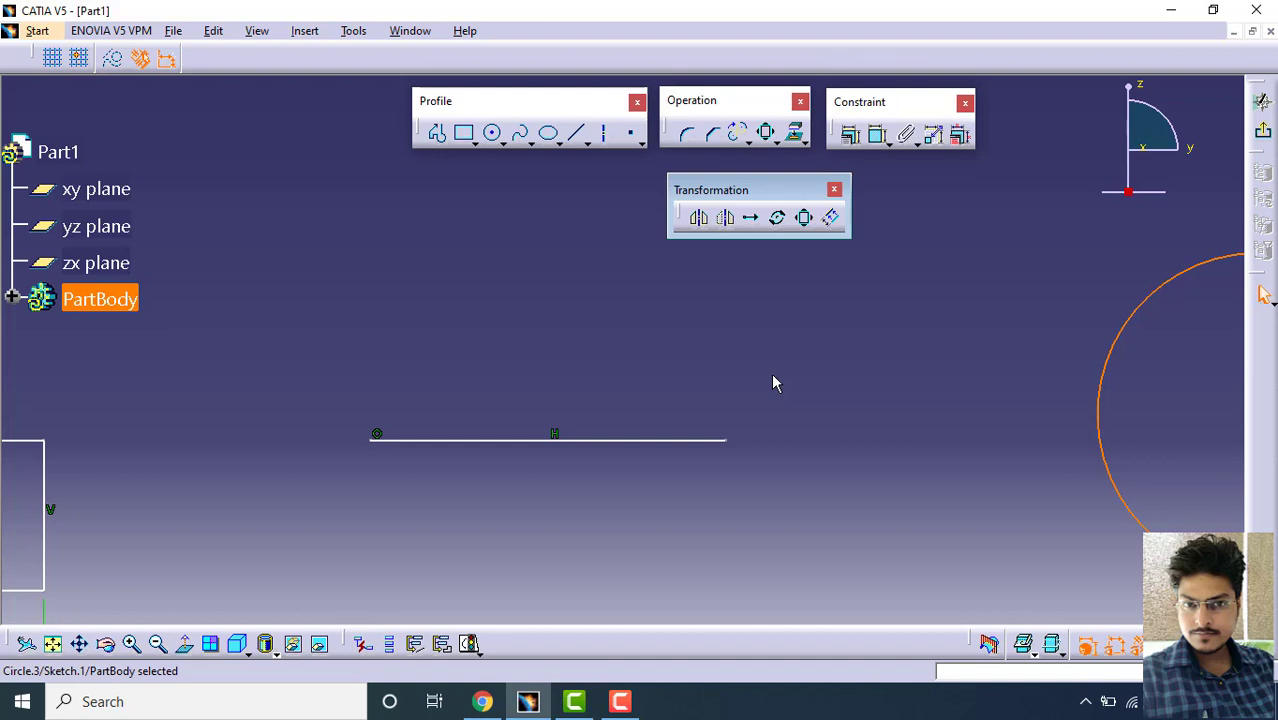
Step: Offset the horizontal line upward with 3 instances at a 5 mm spacing
{"action": "left_click", "coordinate": [707, 438]}
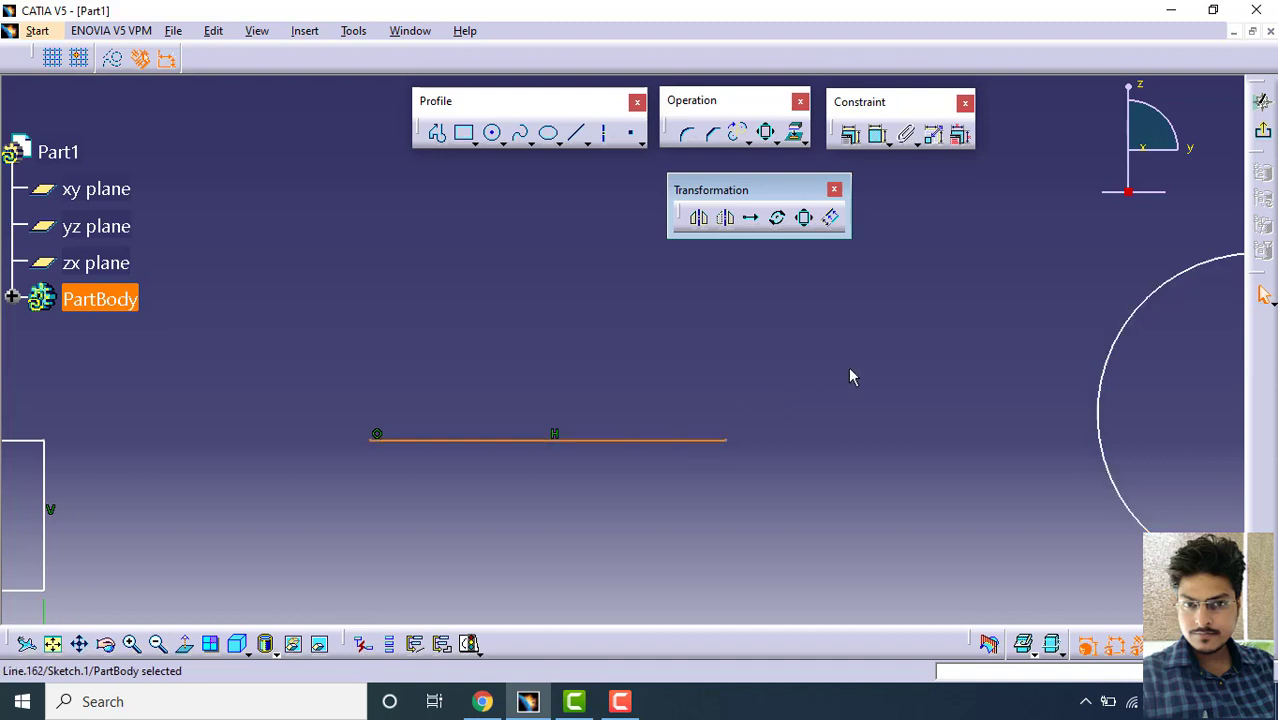
{"action": "left_click", "coordinate": [833, 220]}
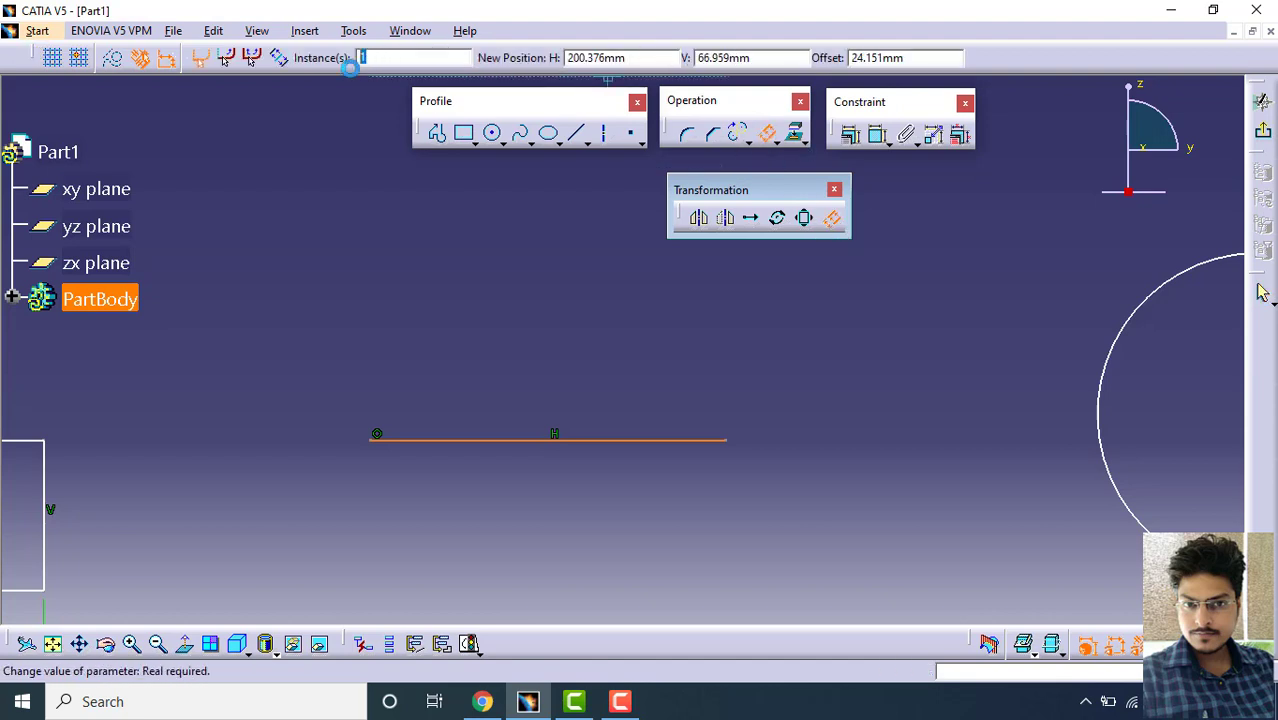
{"action": "double_click", "coordinate": [364, 57]}
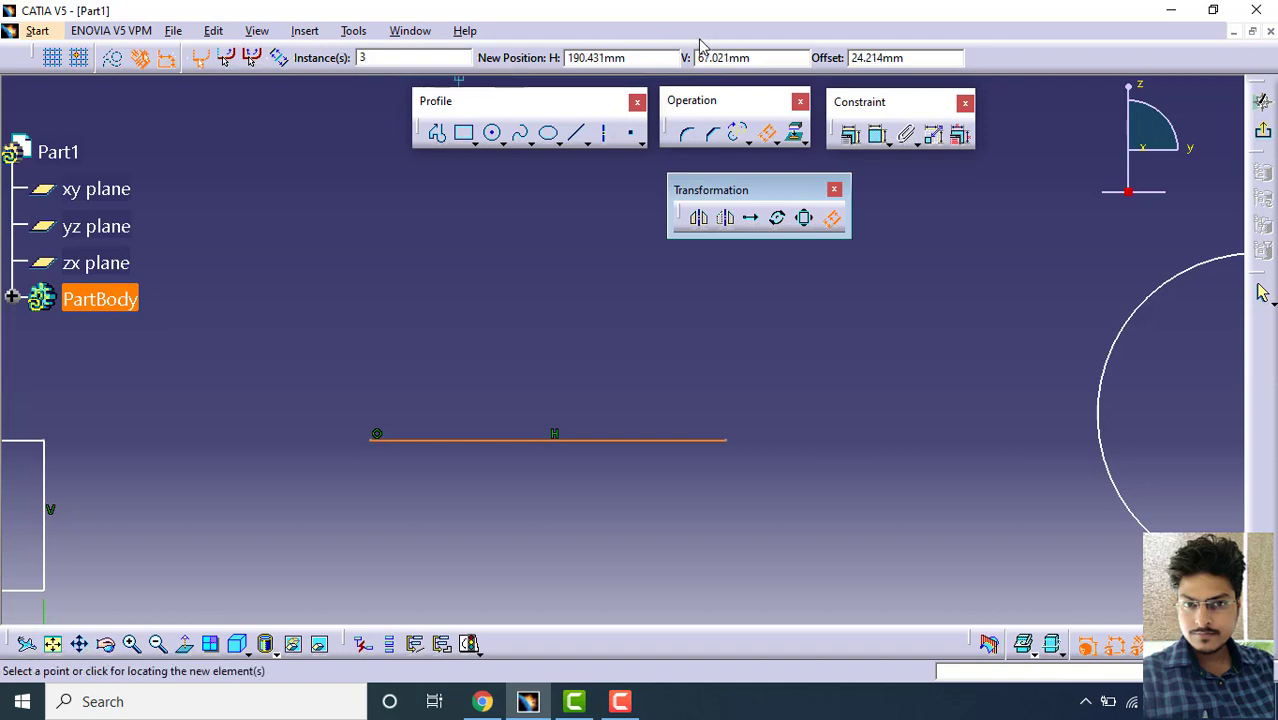
{"action": "left_click", "coordinate": [920, 59]}
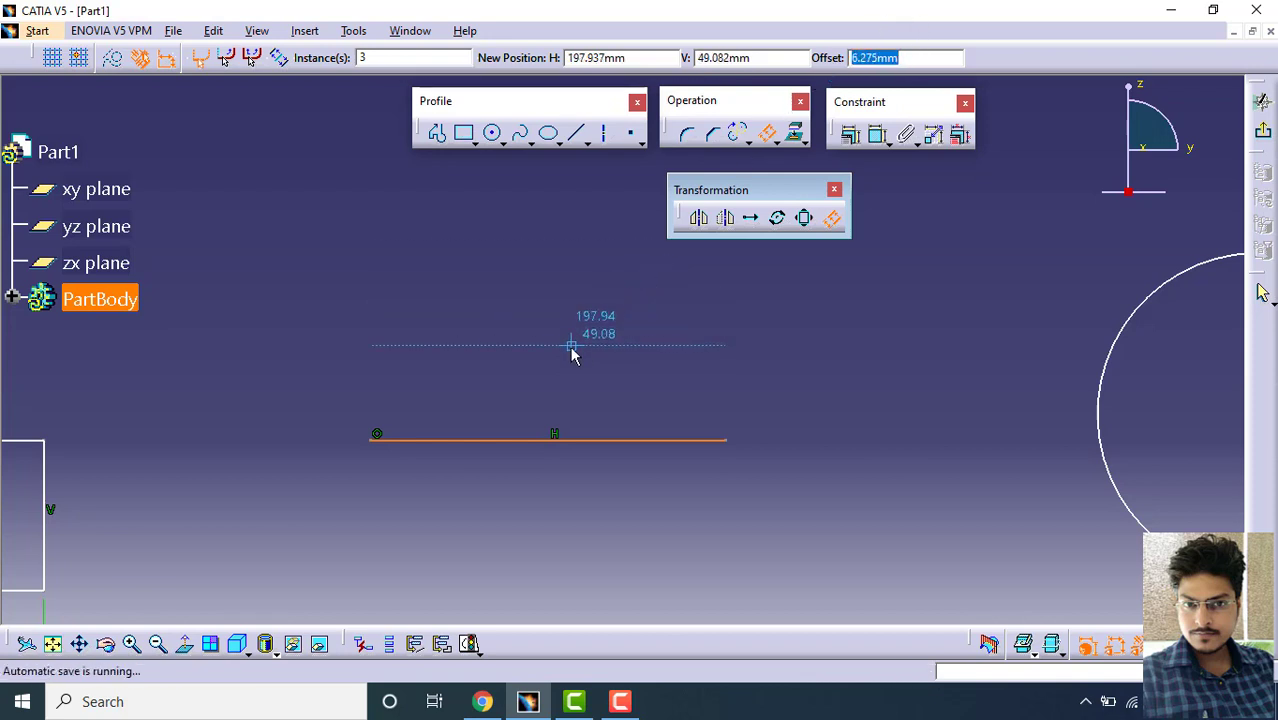
{"action": "type", "text": "5"}
{"action": "key", "text": "Return"}
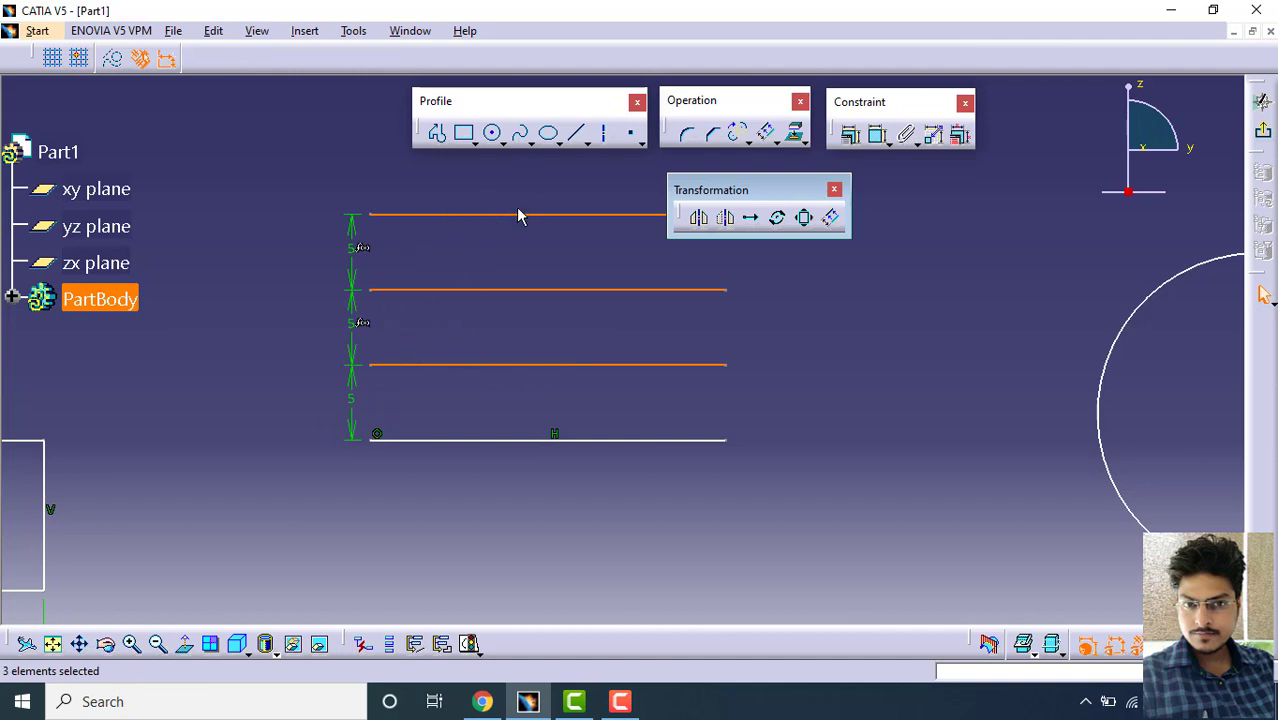
Step: Delete the three offset copies of the horizontal line
{"action": "key", "text": "ctrl"}
{"action": "key", "text": "ctrl"}
{"action": "key", "text": "ctrl"}
{"action": "mouse_move", "coordinate": [507, 228]}
{"action": "middle_mouse_down"}
{"action": "mouse_move", "coordinate": [442, 274]}
{"action": "mouse_move", "coordinate": [553, 250]}
{"action": "middle_mouse_up"}
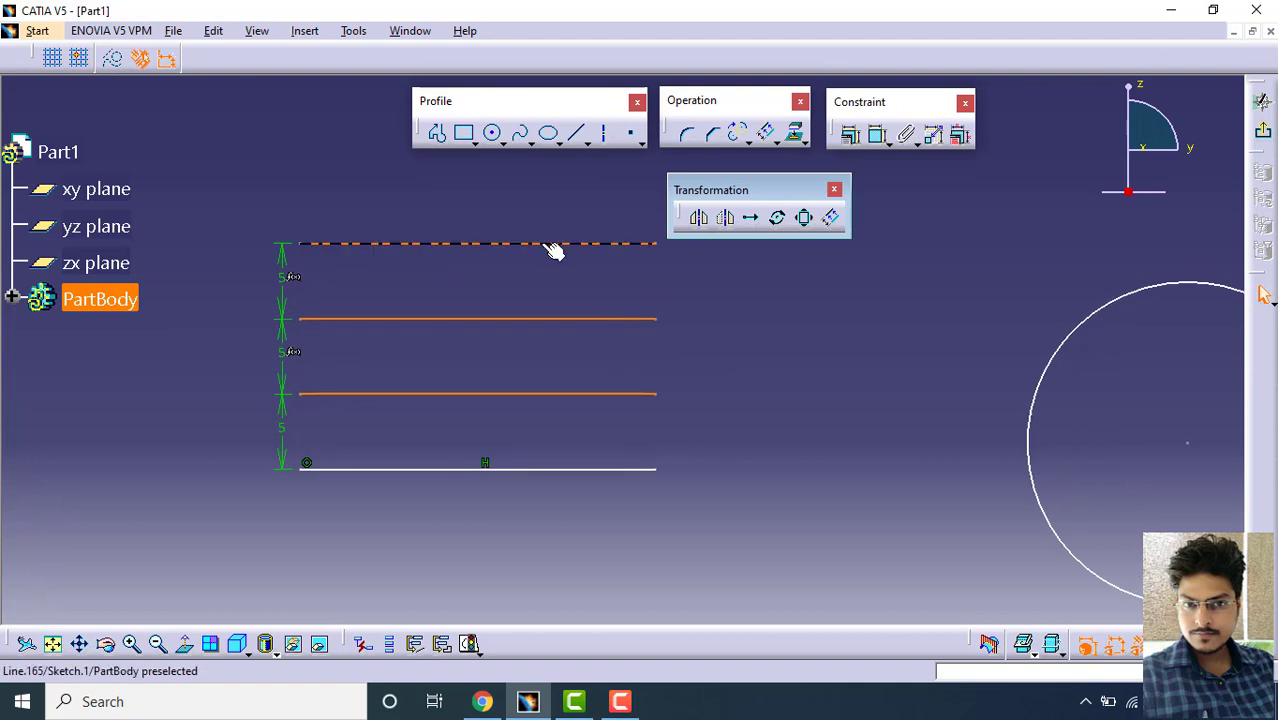
{"action": "key", "text": "Delete"}
Step: Offset the horizontal line by -5 mm to place a single copy below it, and delete that copy
{"action": "left_click", "coordinate": [517, 468]}
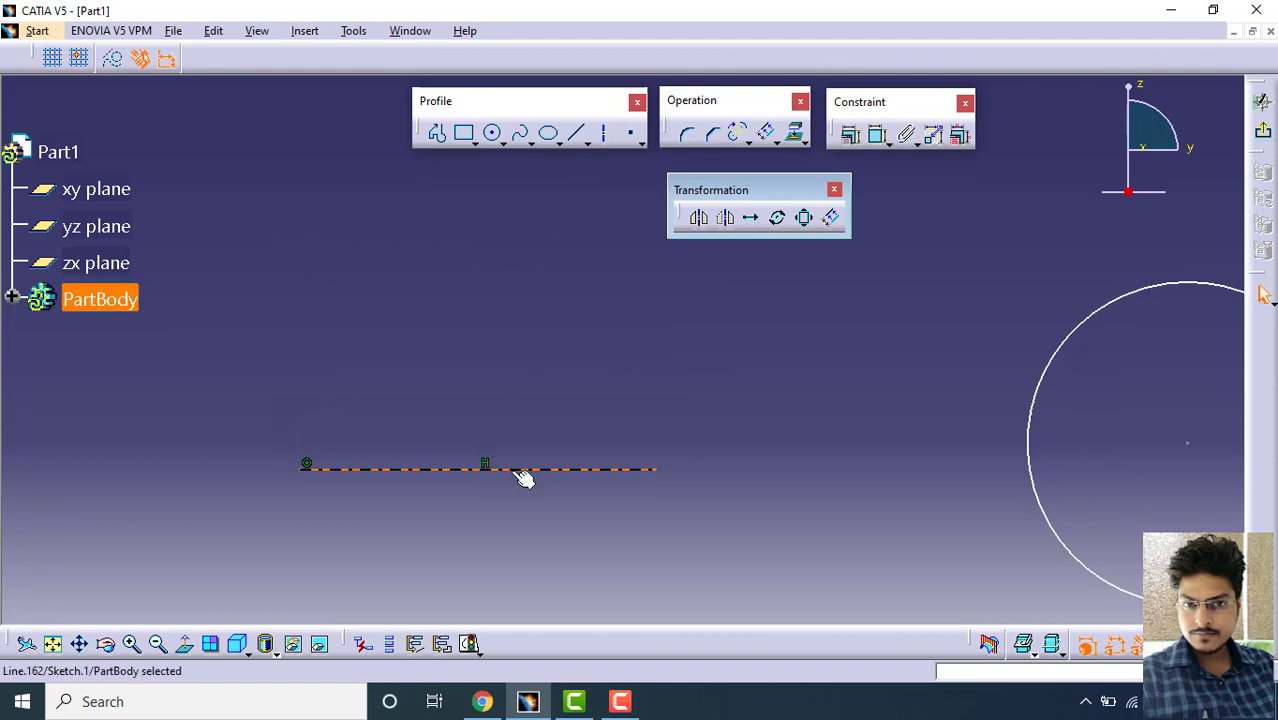
{"action": "middle_click_drag", "start_coordinate": [558, 433], "coordinate": [602, 337]}
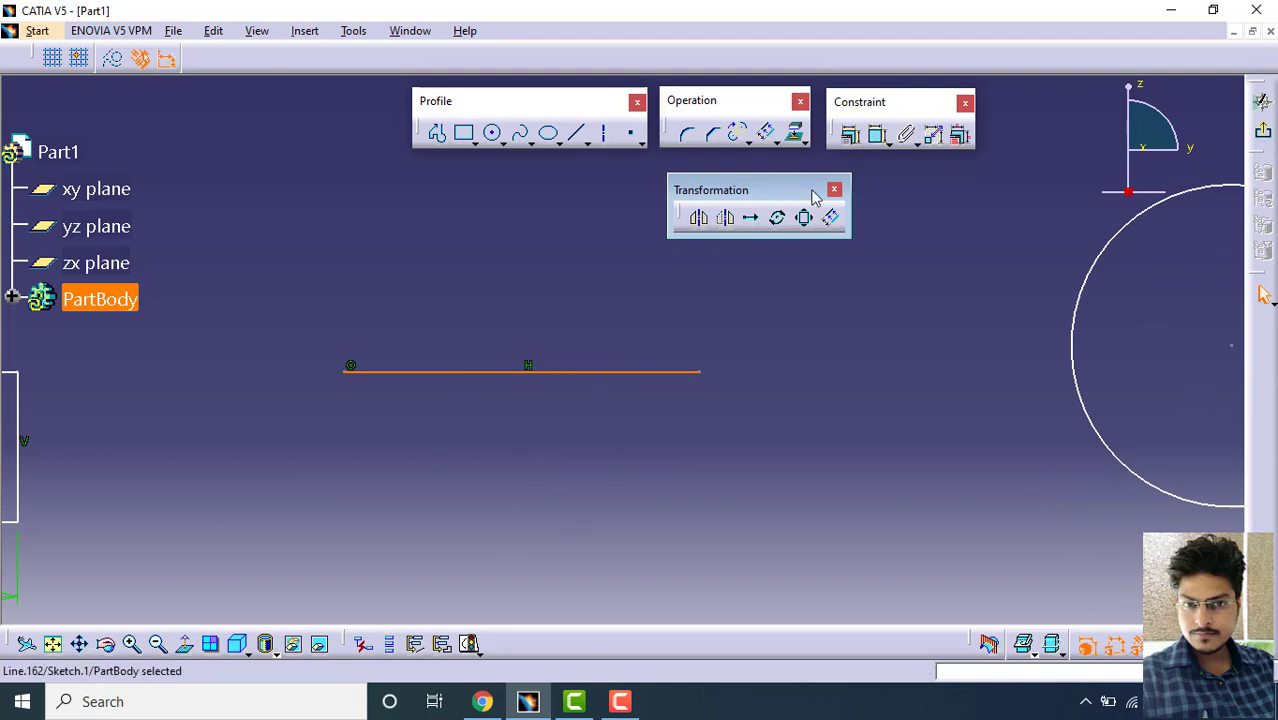
{"action": "left_click", "coordinate": [831, 220]}
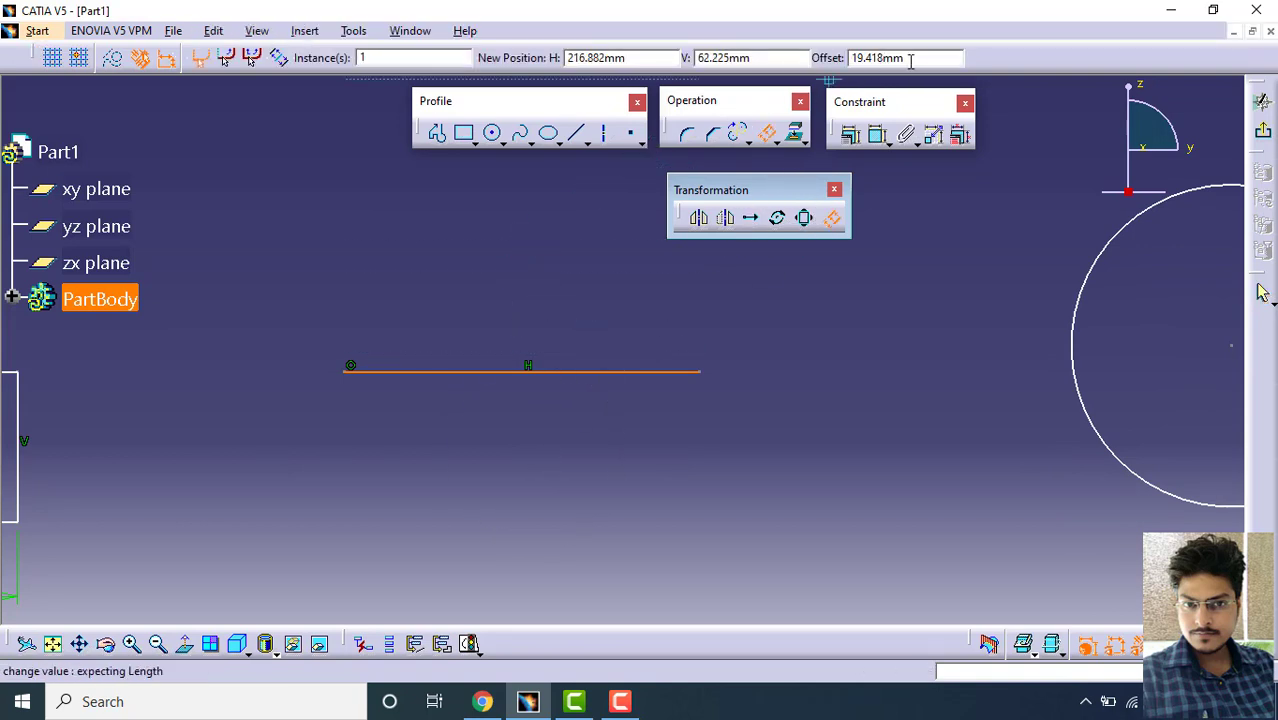
{"action": "left_click_drag", "start_coordinate": [906, 60], "coordinate": [877, 60]}
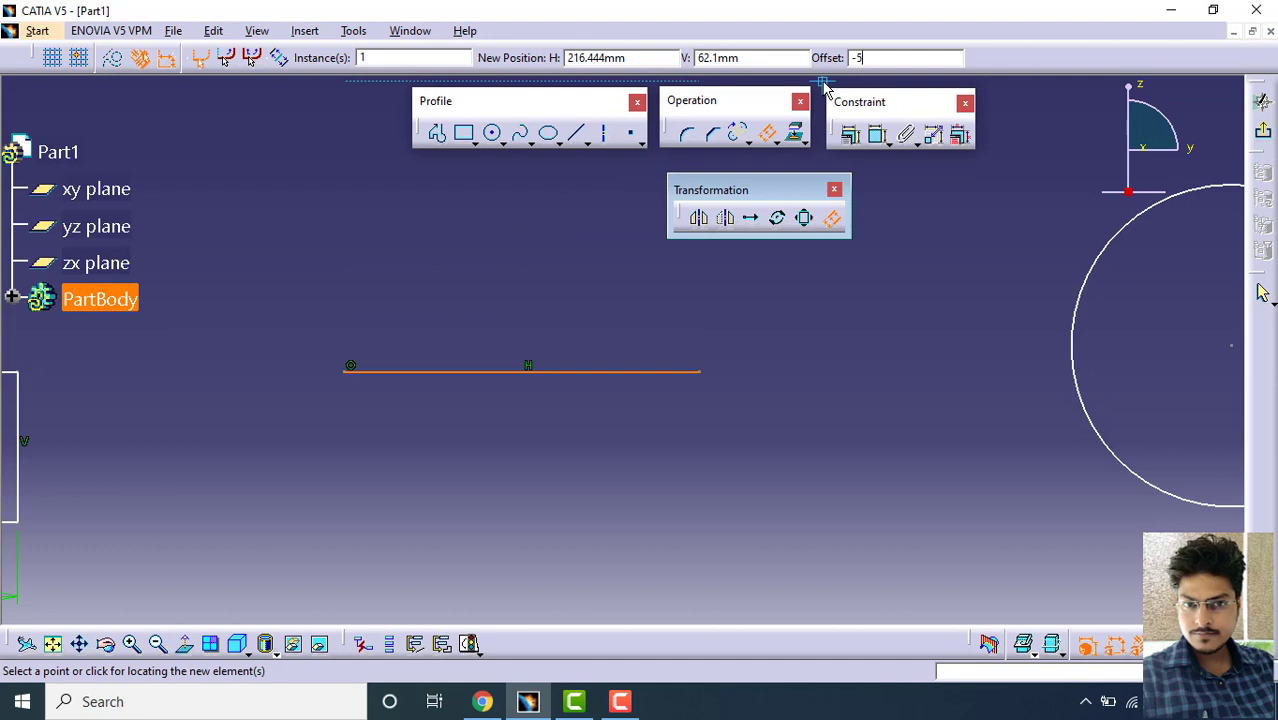
{"action": "type", "text": "-5"}
{"action": "key", "text": "Return"}
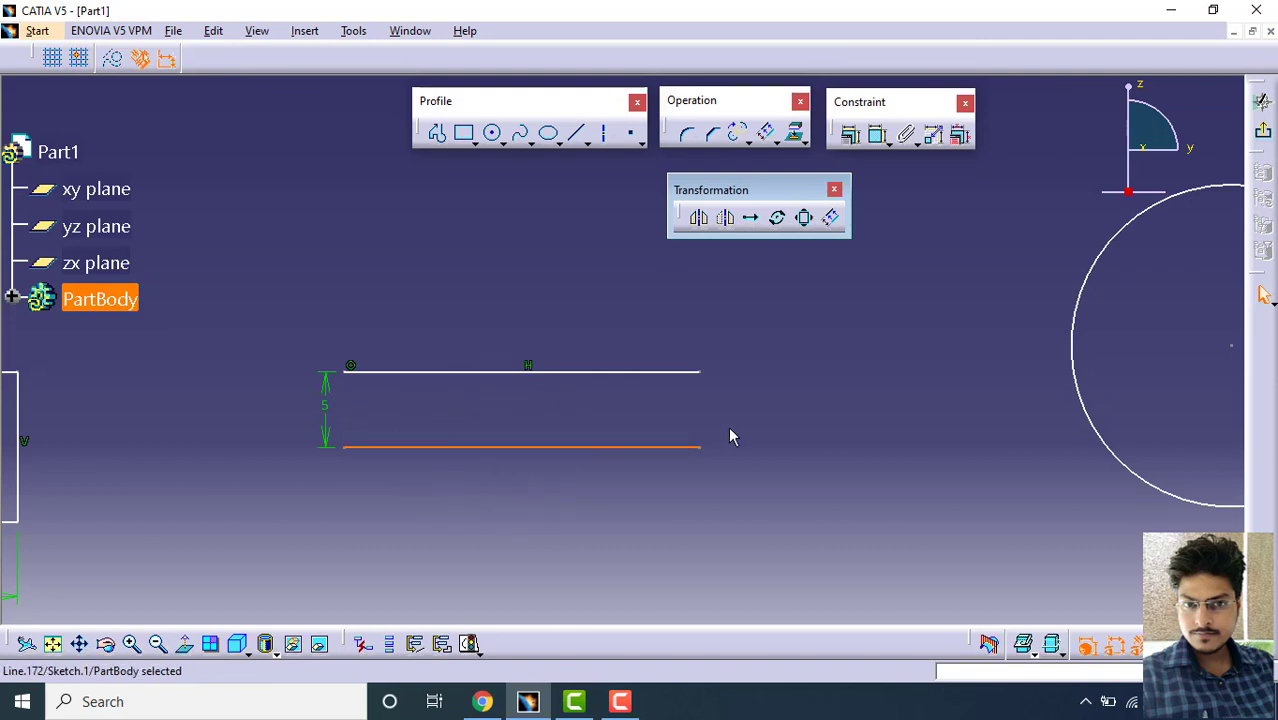
{"action": "key", "text": "Delete"}
Step: Offset the horizontal line to both sides with 2 instances per side and an offset of 5 mm
{"action": "middle_click_drag", "start_coordinate": [644, 387], "coordinate": [578, 413]}
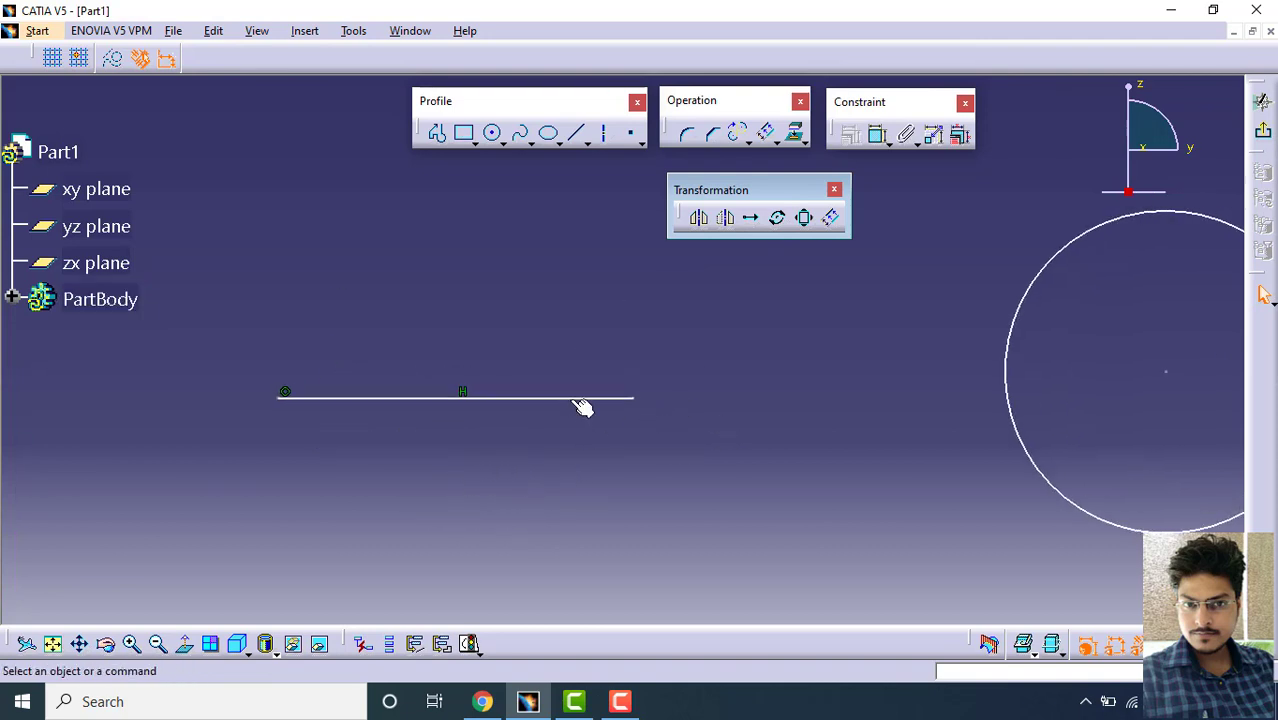
{"action": "left_click", "coordinate": [580, 400]}
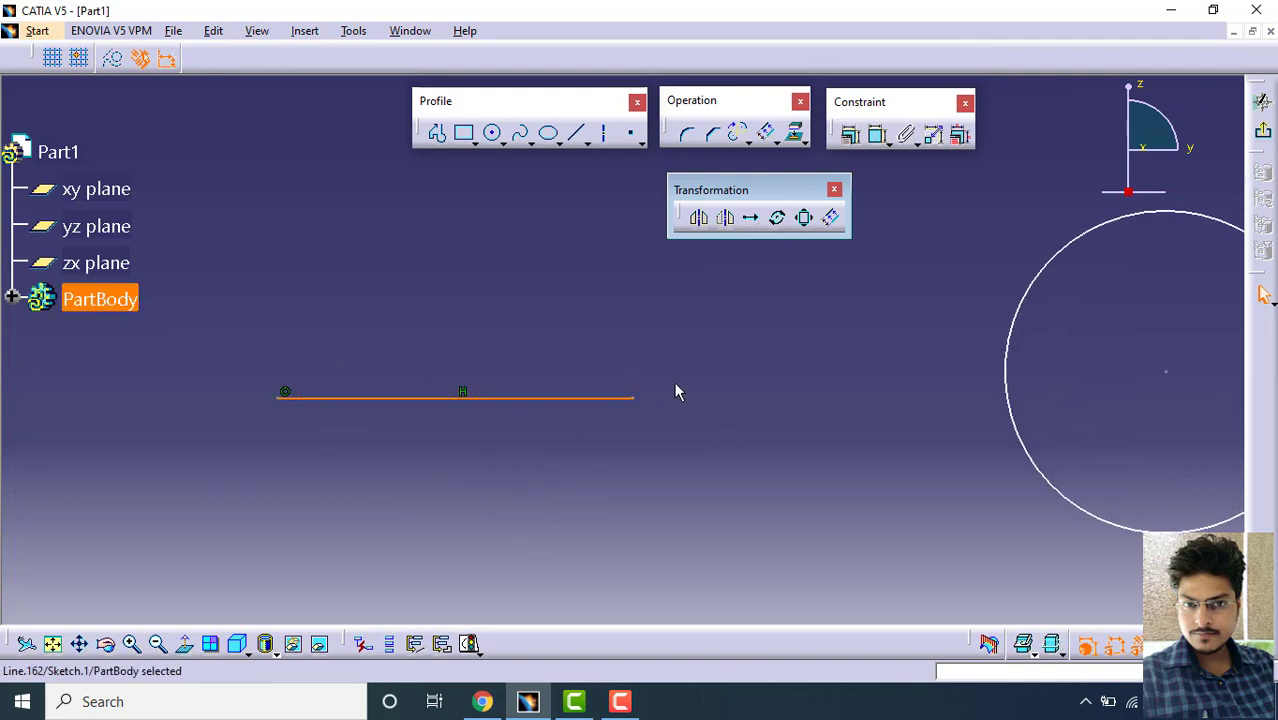
{"action": "left_click", "coordinate": [833, 220]}
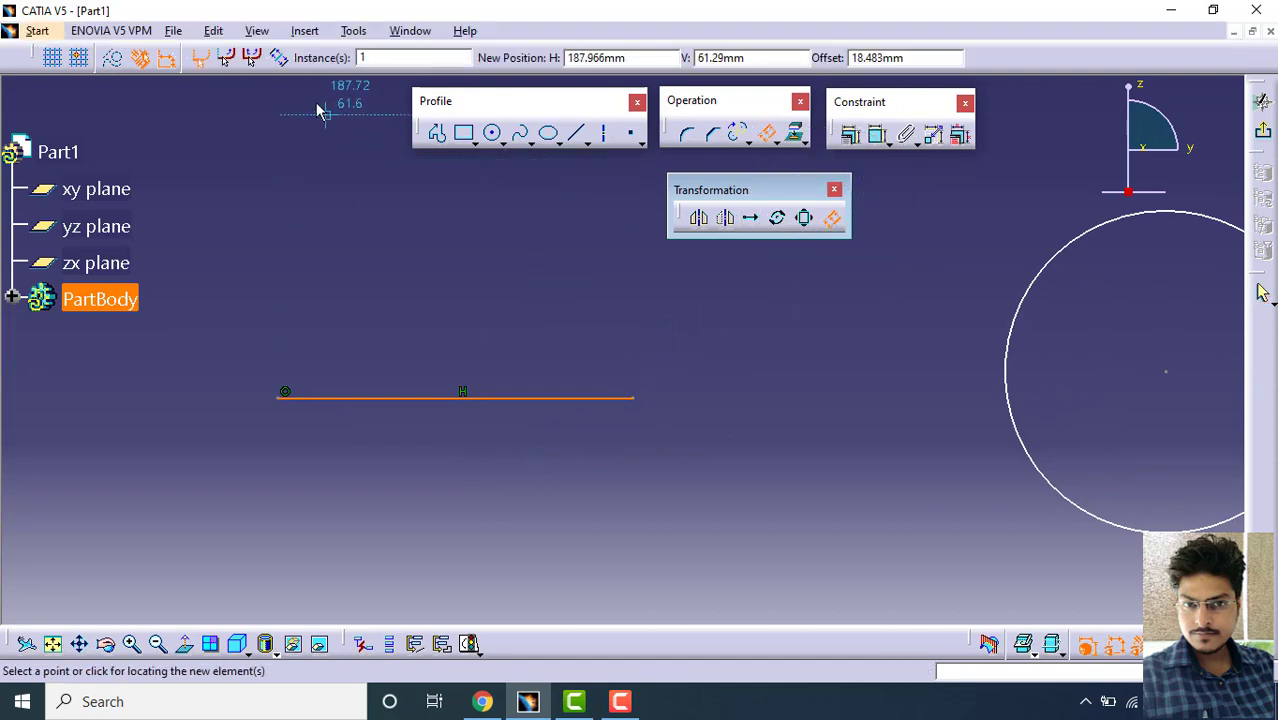
{"action": "left_click", "coordinate": [282, 64]}
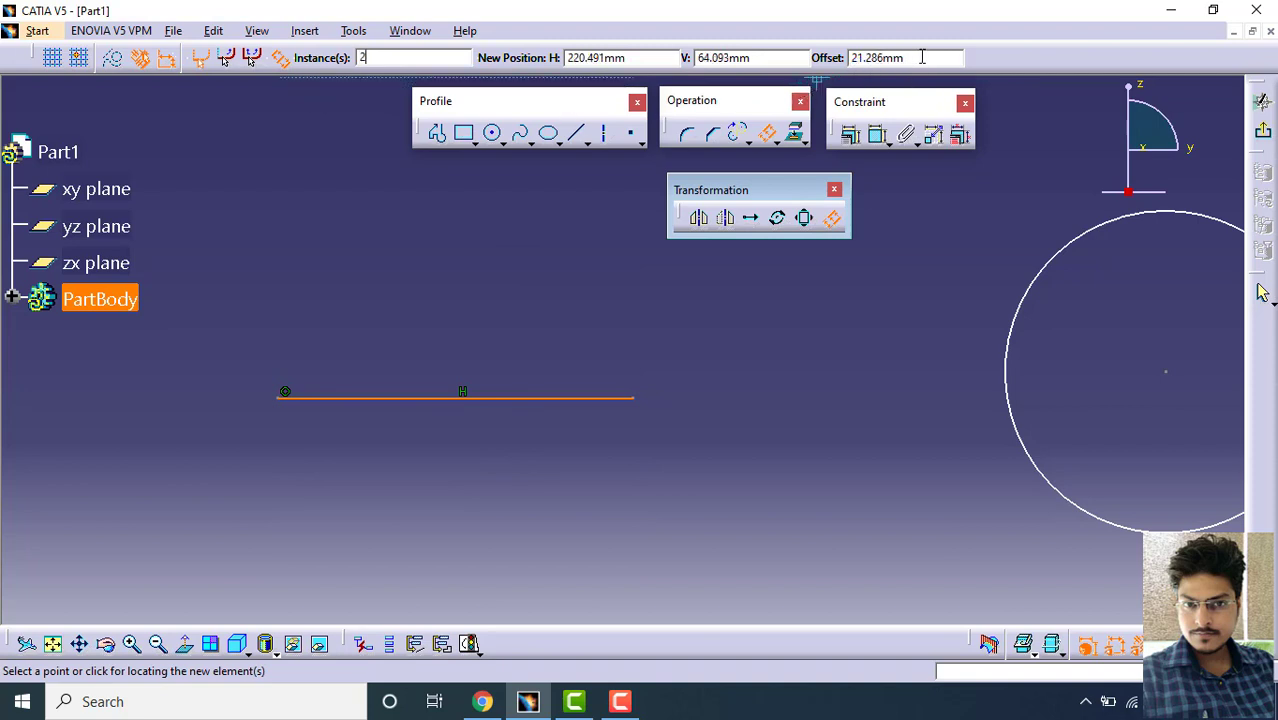
{"action": "double_click", "coordinate": [924, 62]}
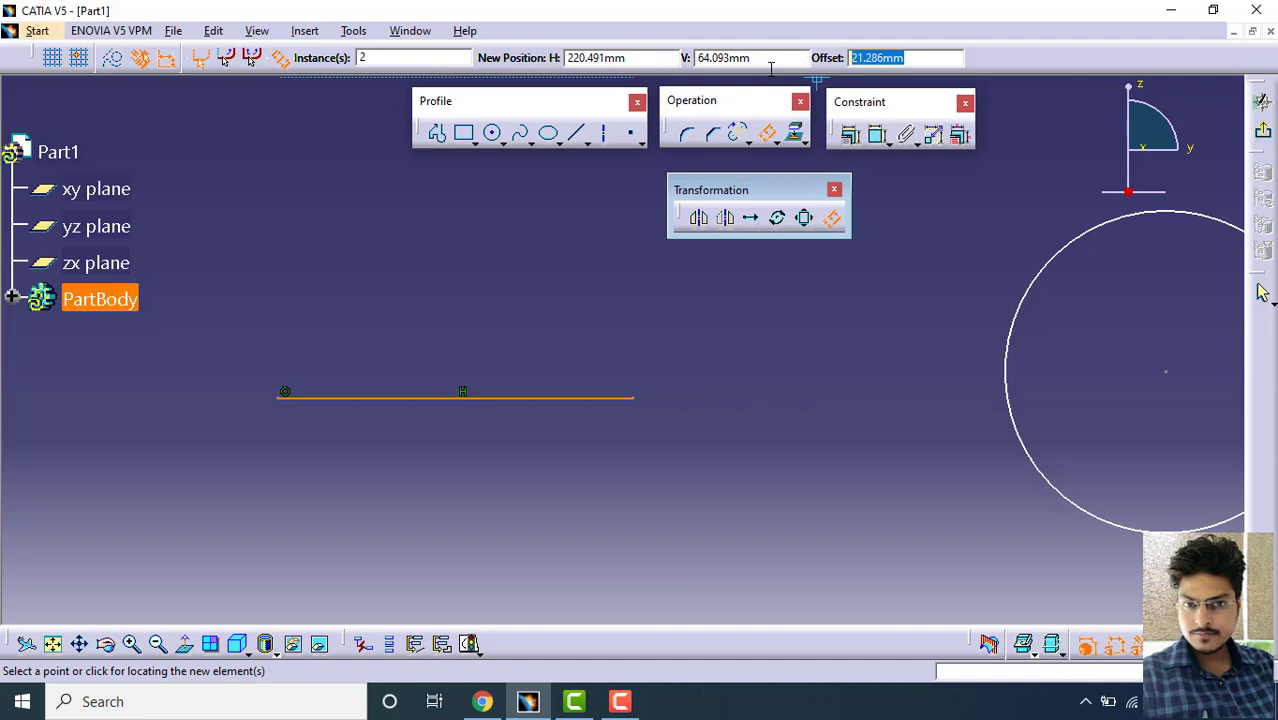
{"action": "type", "text": "5"}
{"action": "key", "text": "Return"}
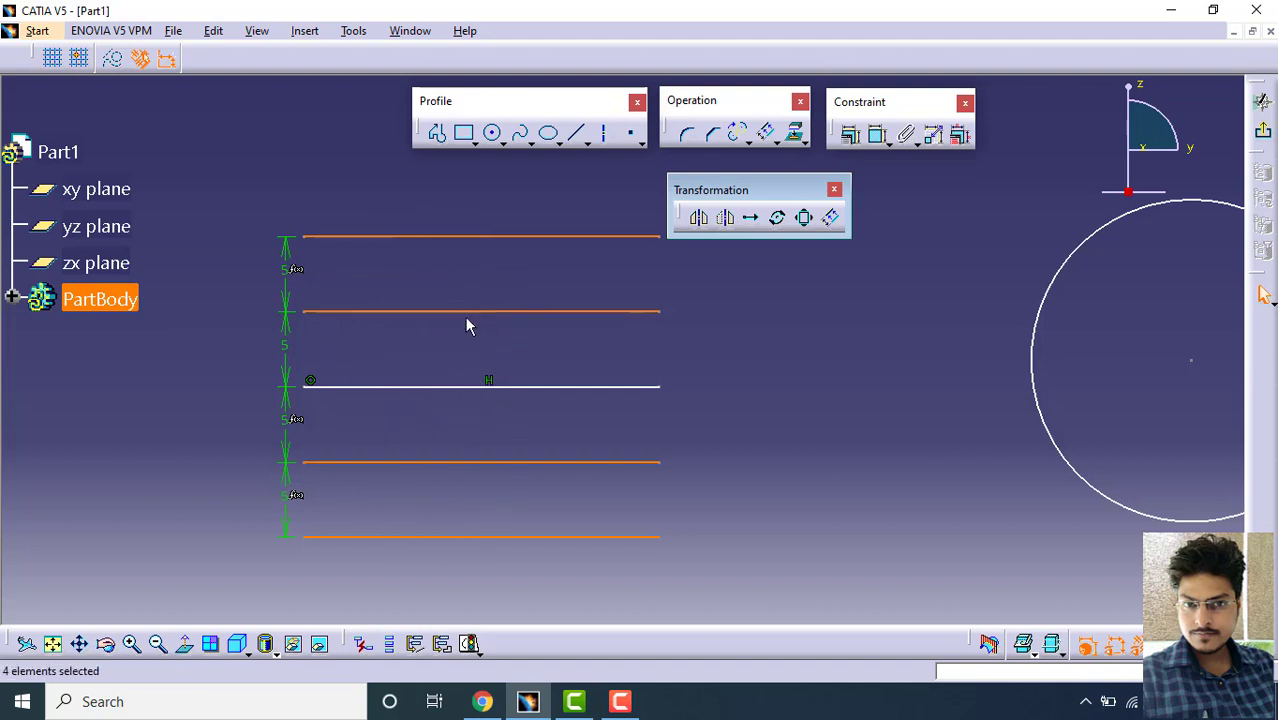
Step: Close the floating Transformation toolbar and bring the whole circle into view
{"action": "key", "text": "ctrl"}
{"action": "key", "text": "ctrl"}
{"action": "left_click", "coordinate": [835, 191]}
{"action": "middle_click_drag", "start_coordinate": [662, 286], "coordinate": [536, 335]}
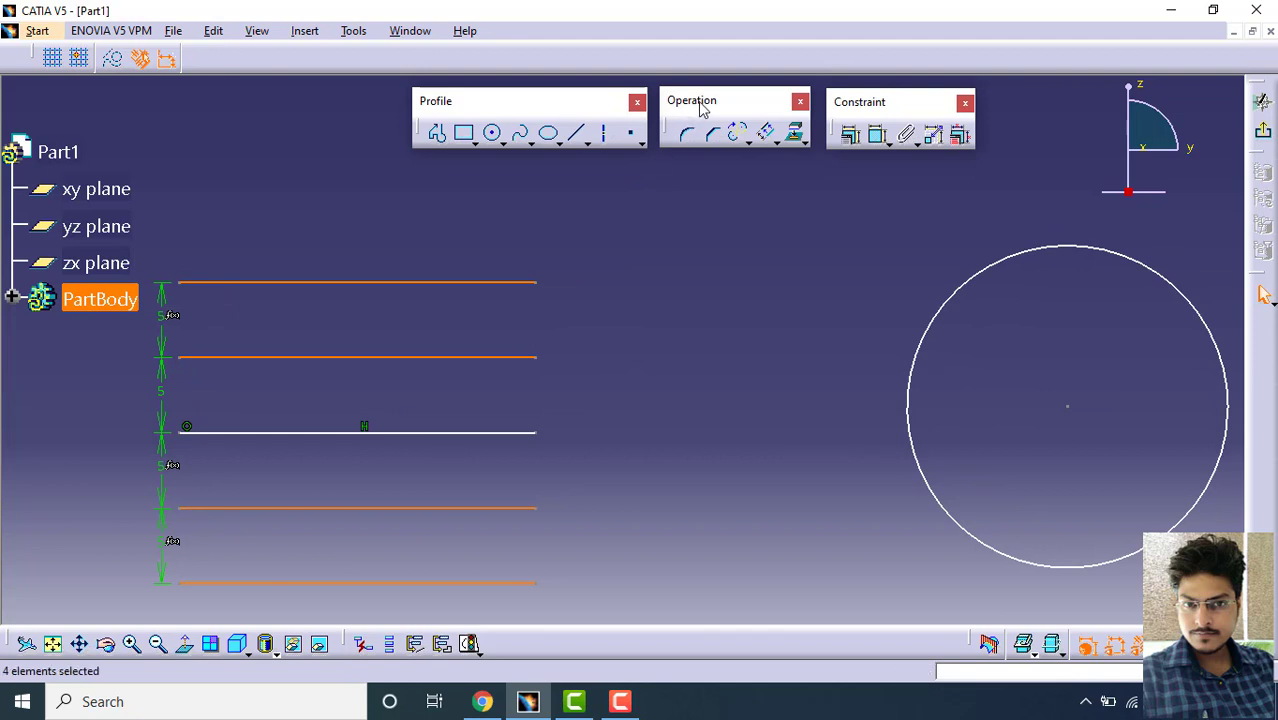
{"action": "left_click", "coordinate": [690, 137]}
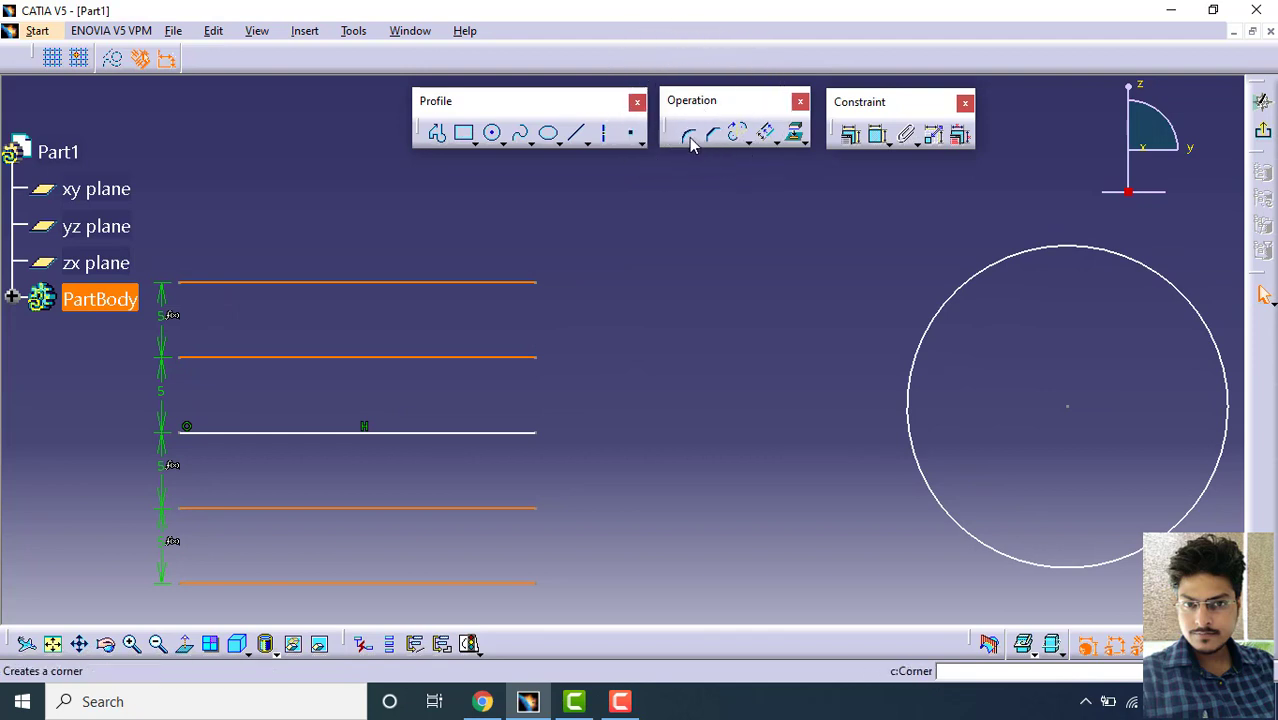
{"action": "key", "text": "ctrl"}
{"action": "key", "text": "ctrl"}
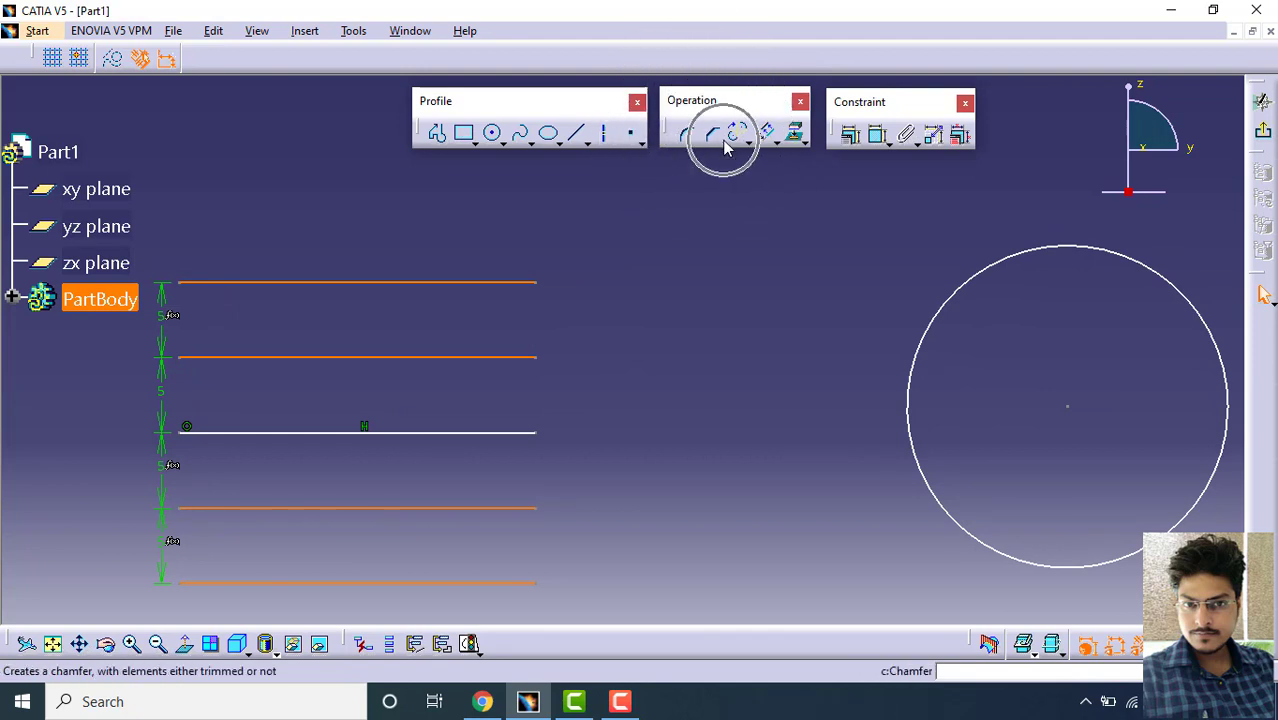
{"action": "left_click", "coordinate": [744, 141]}
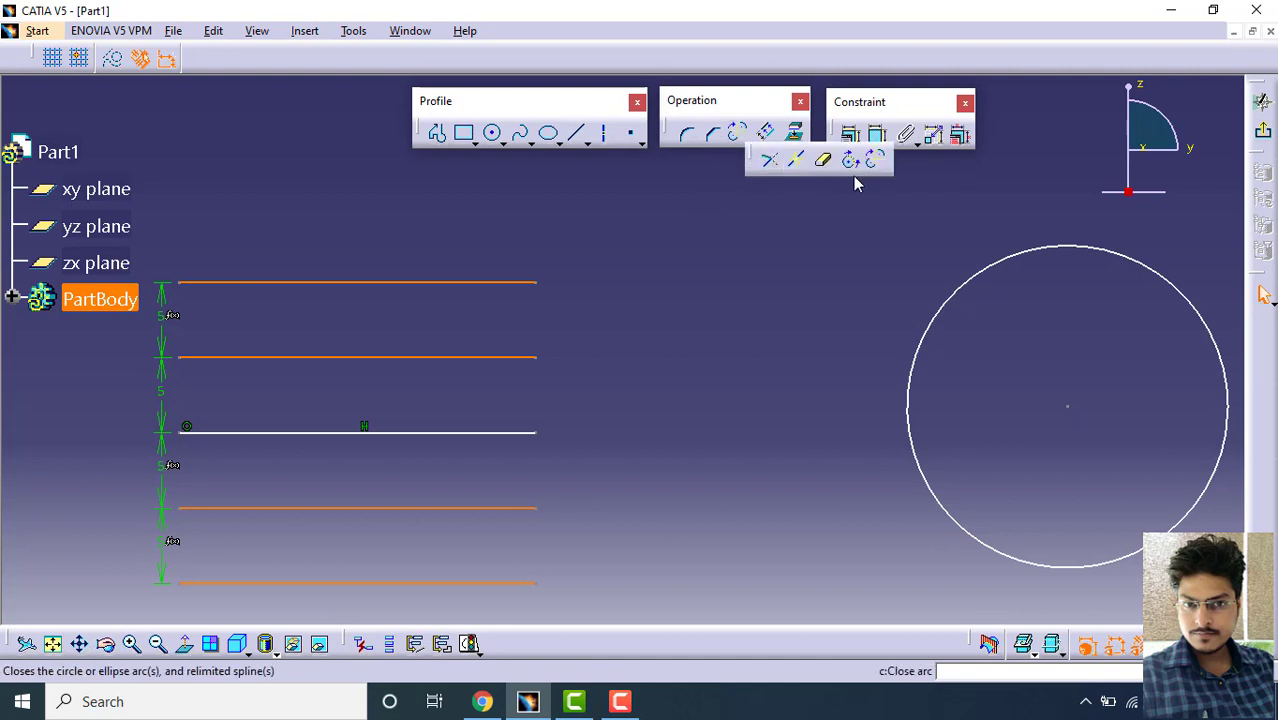
Step: Detach the transformation tools from the Operation toolbar as a separate floating Transformation toolbar
{"action": "left_click", "coordinate": [777, 146]}
{"action": "left_click_drag", "start_coordinate": [782, 155], "coordinate": [736, 248]}
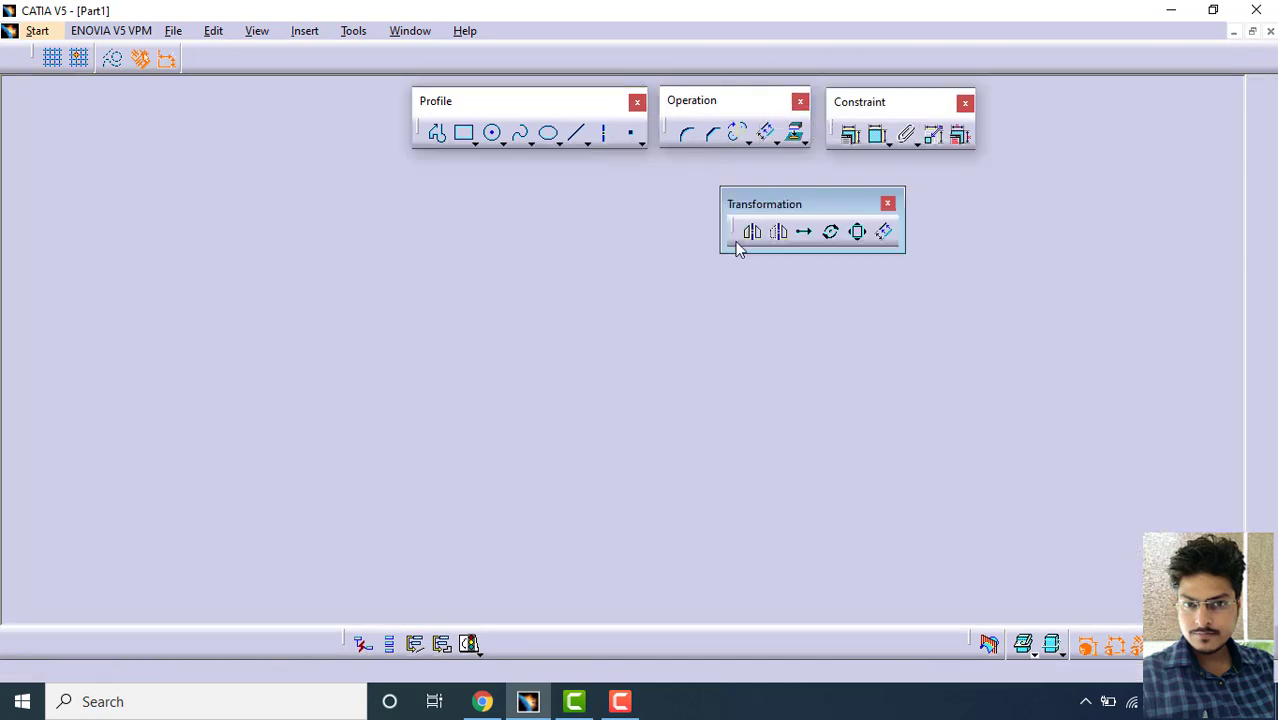